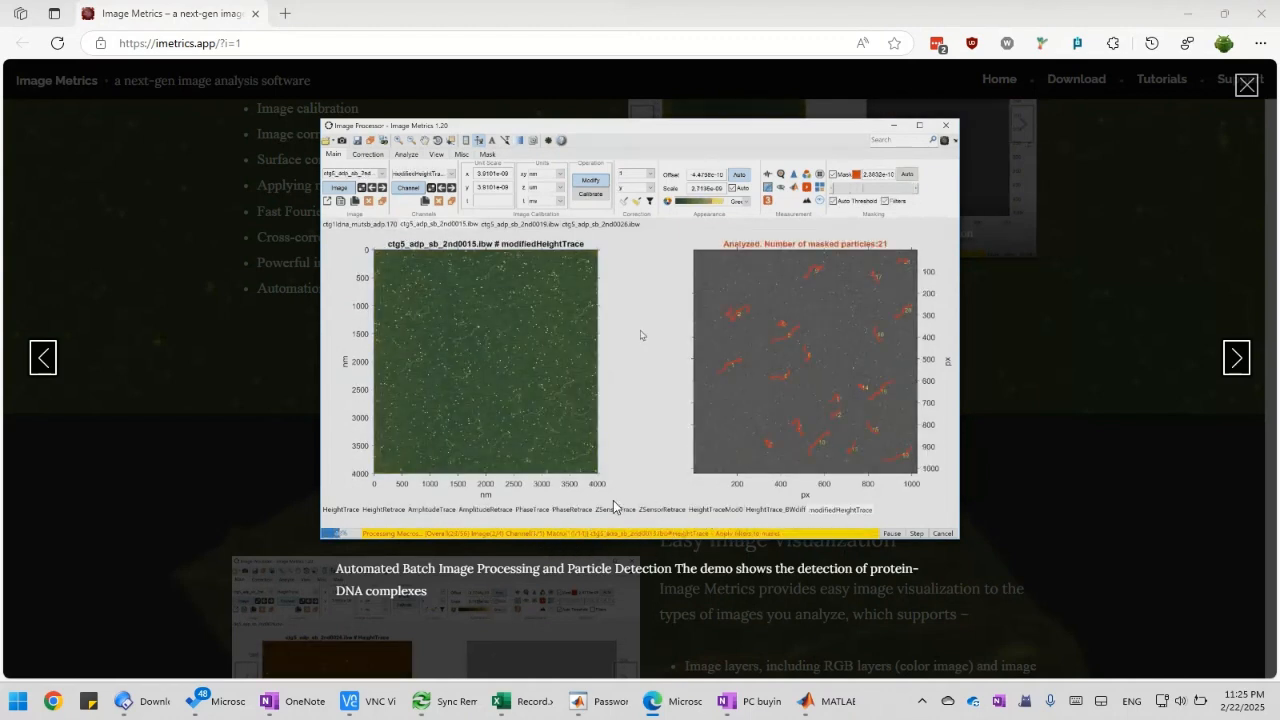
# Switch from the browser to the Image Processor app and automatically adjust the Protein-DNA complex image's display offset and scale
pyautogui.click(1188, 14)
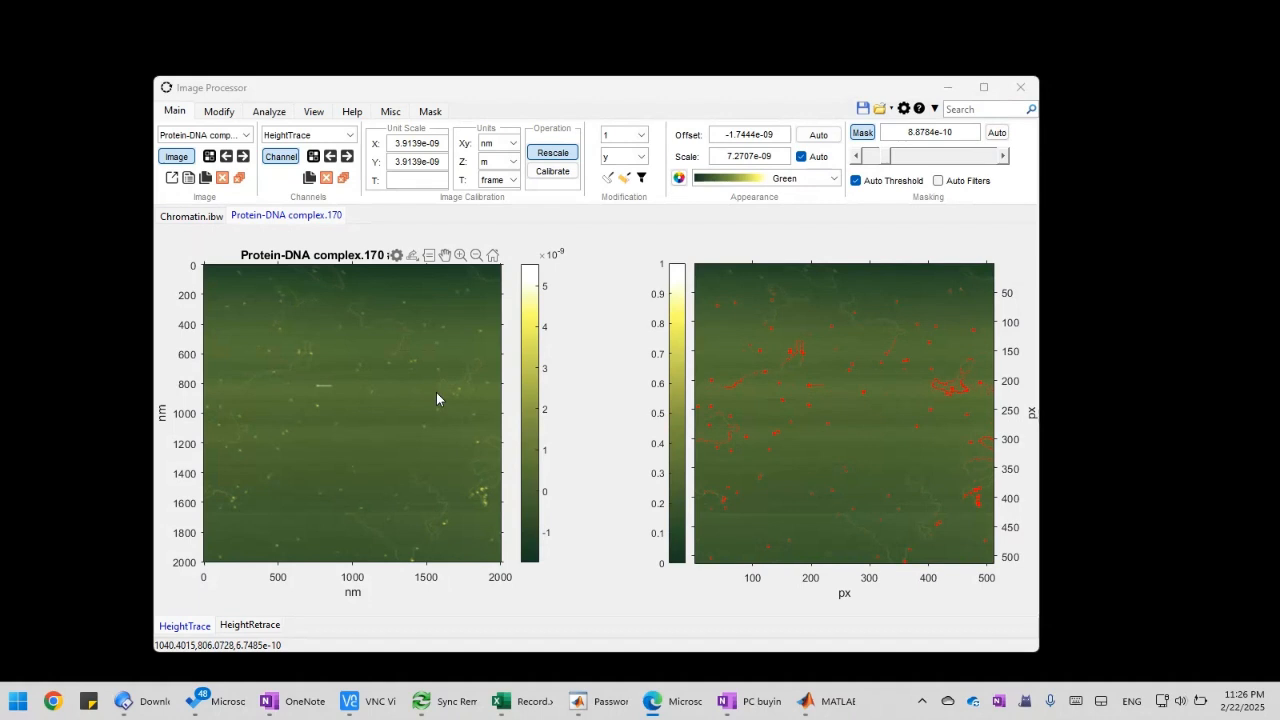
pyautogui.click(818, 138)
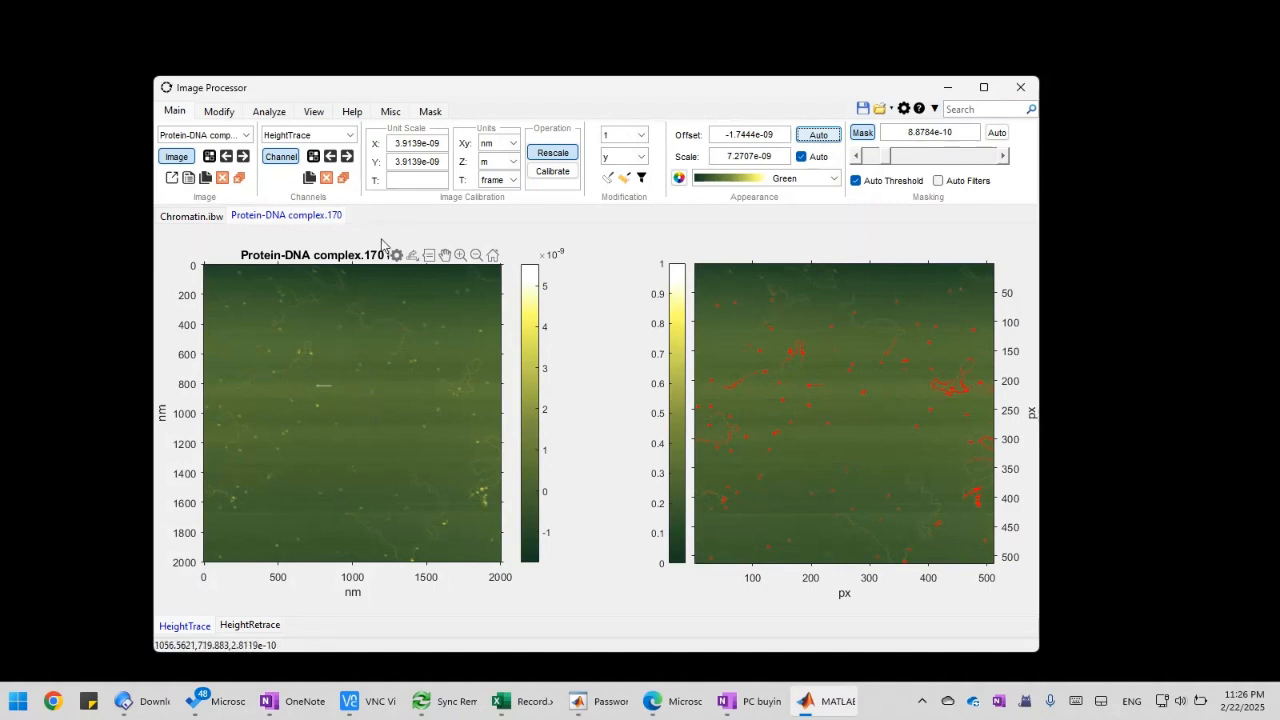
pyautogui.click(390, 111)
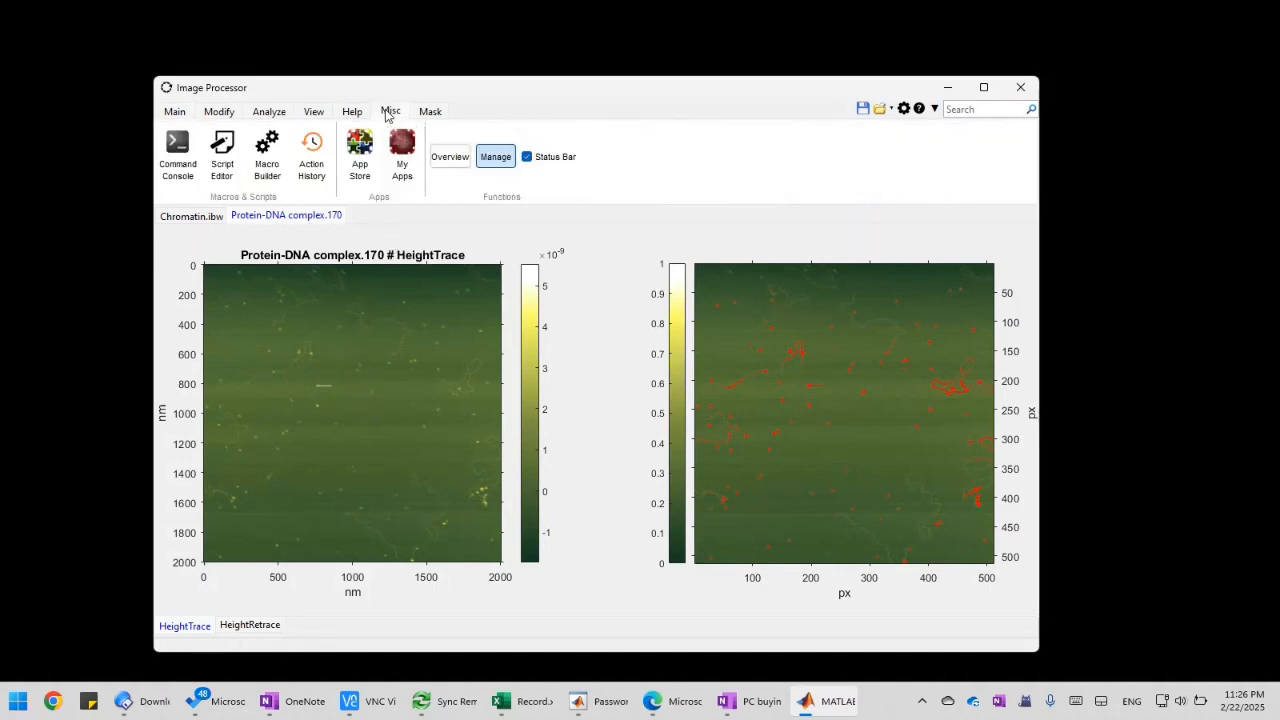
pyautogui.click(176, 112)
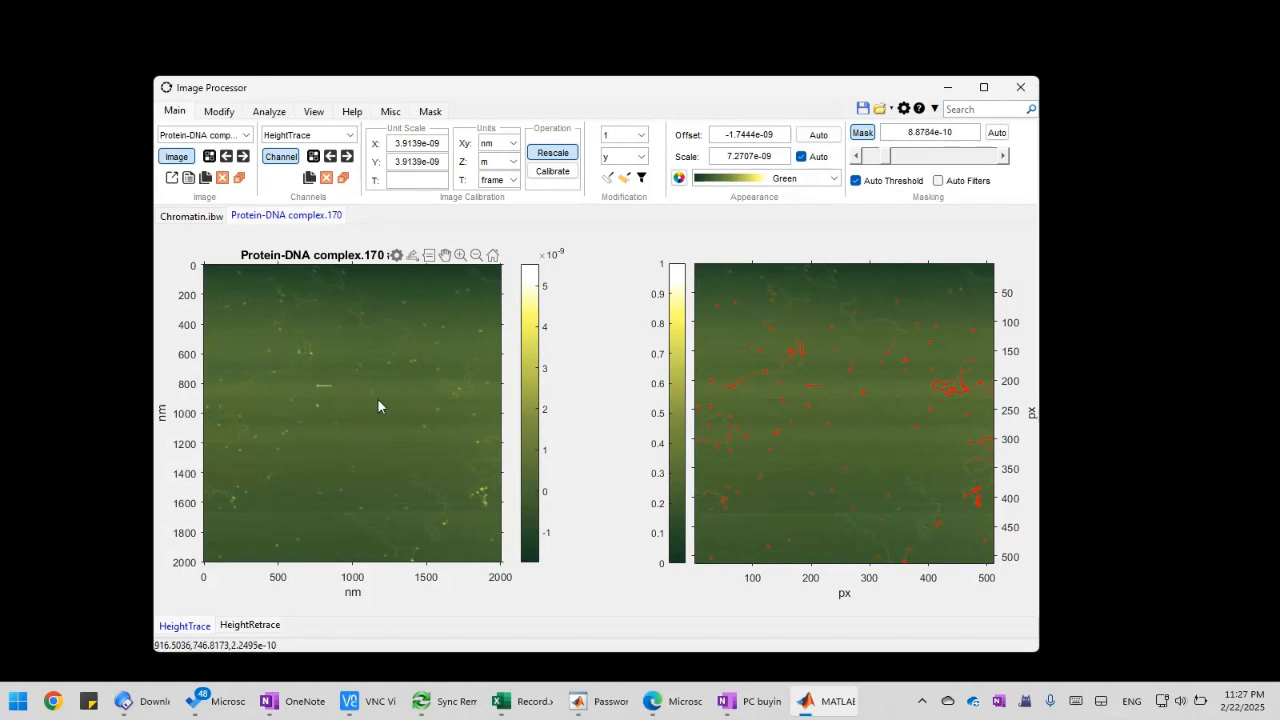
pyautogui.click(389, 113)
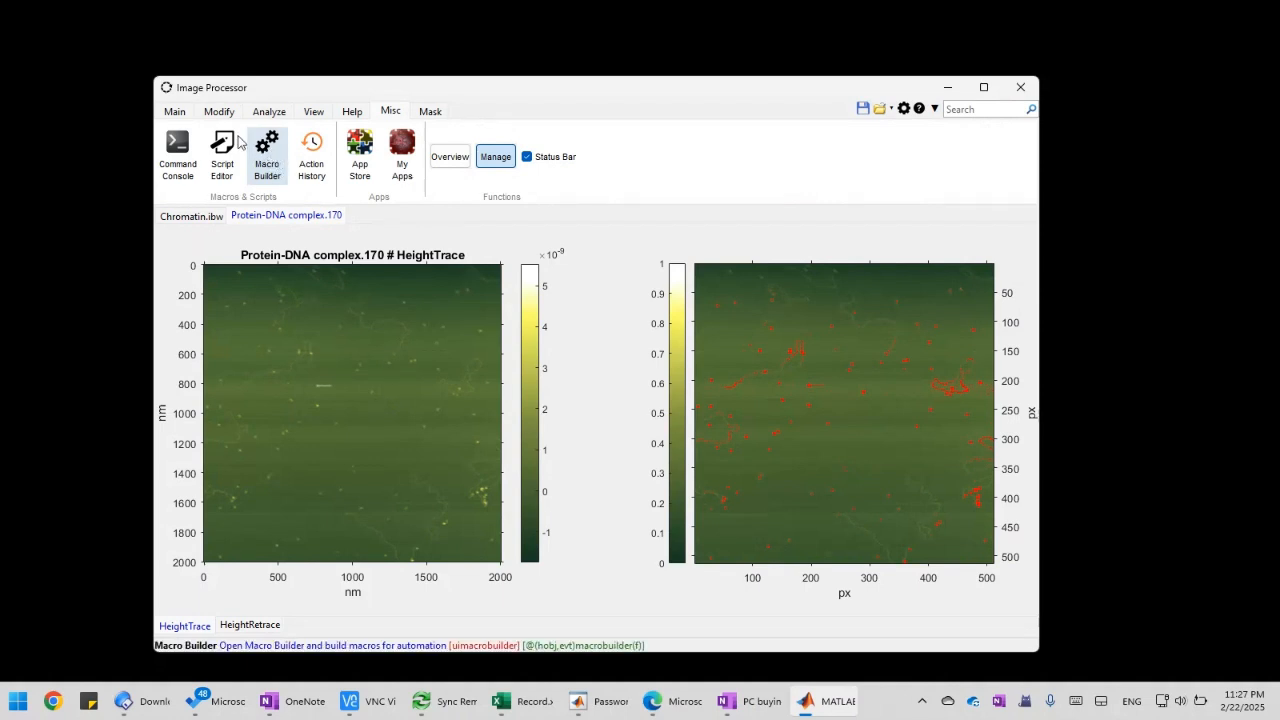
pyautogui.click(172, 110)
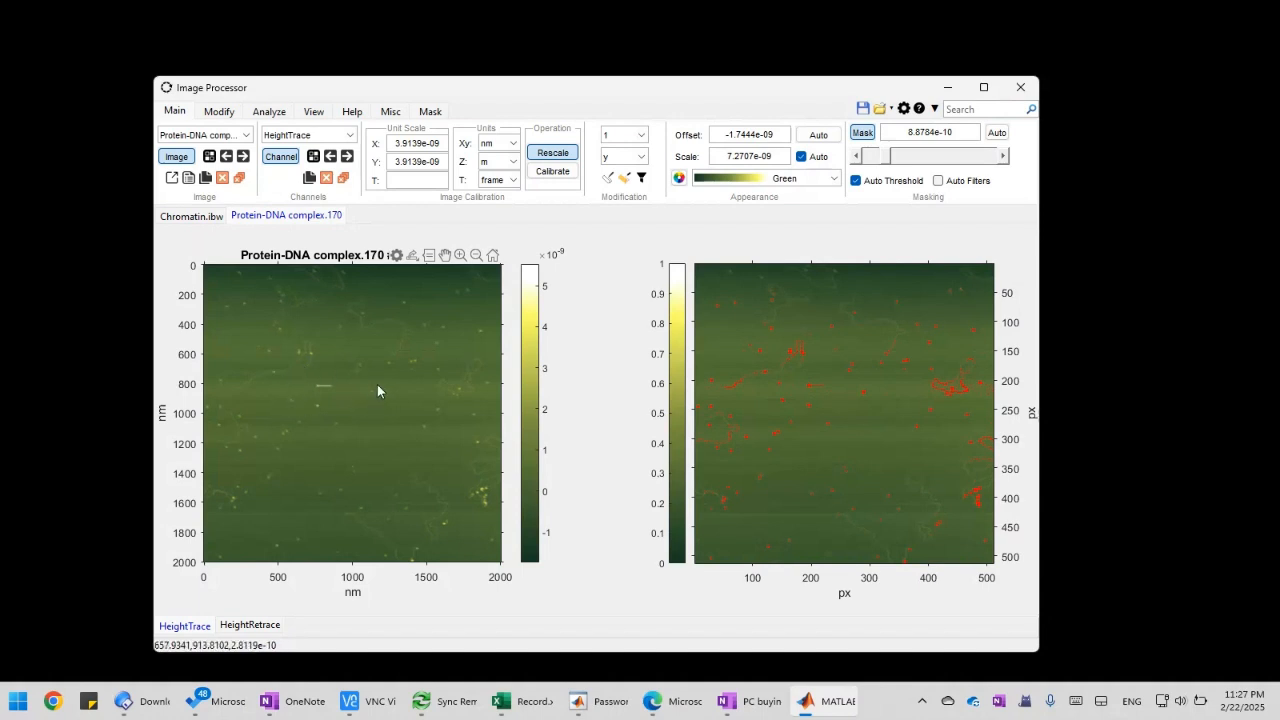
pyautogui.click(391, 113)
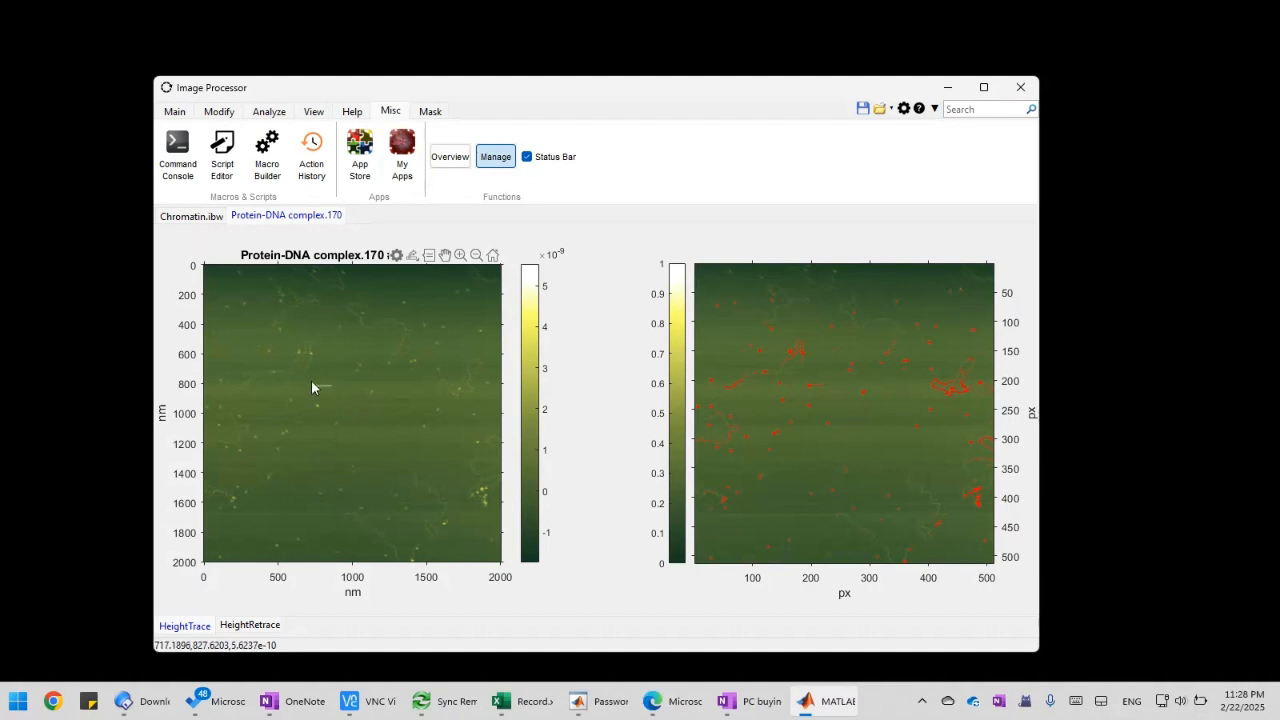
# Apply the custom "Remove thin line" filter to the HeightTrace channel of the Protein-DNA complex image
pyautogui.click(174, 111)
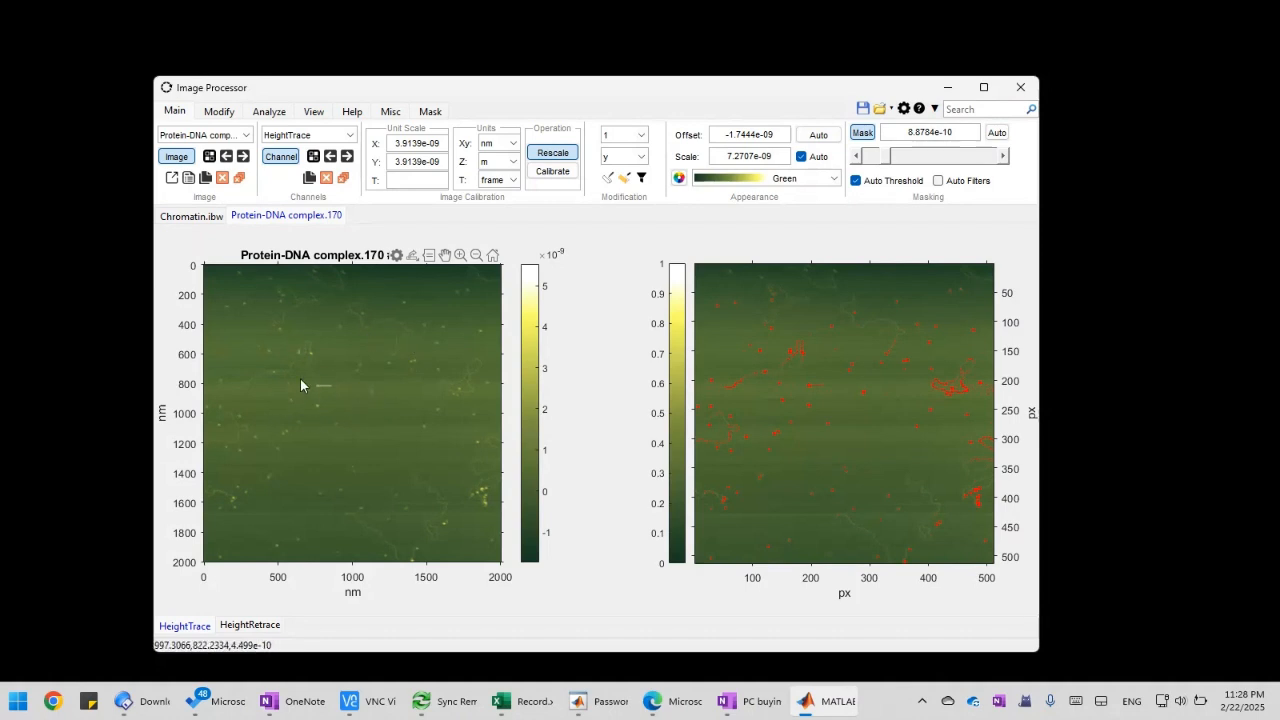
pyautogui.click(643, 180)
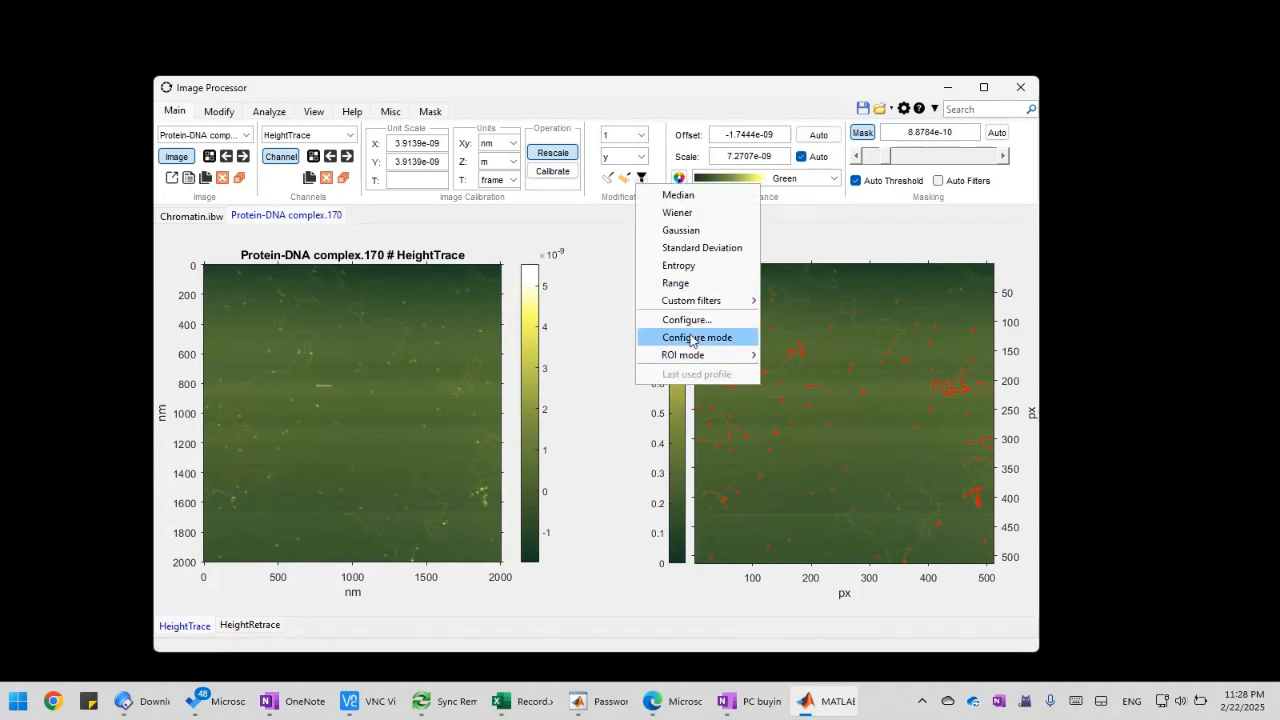
pyautogui.moveTo(693, 303)
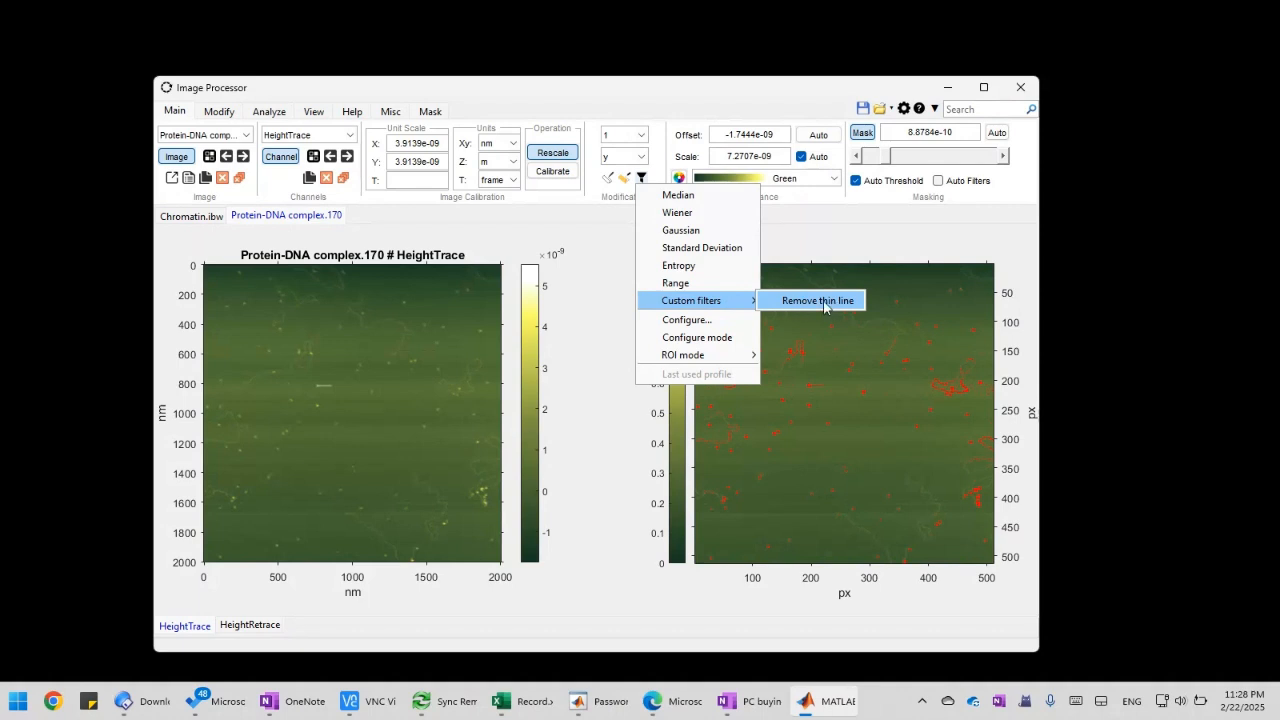
pyautogui.moveTo(735, 298)
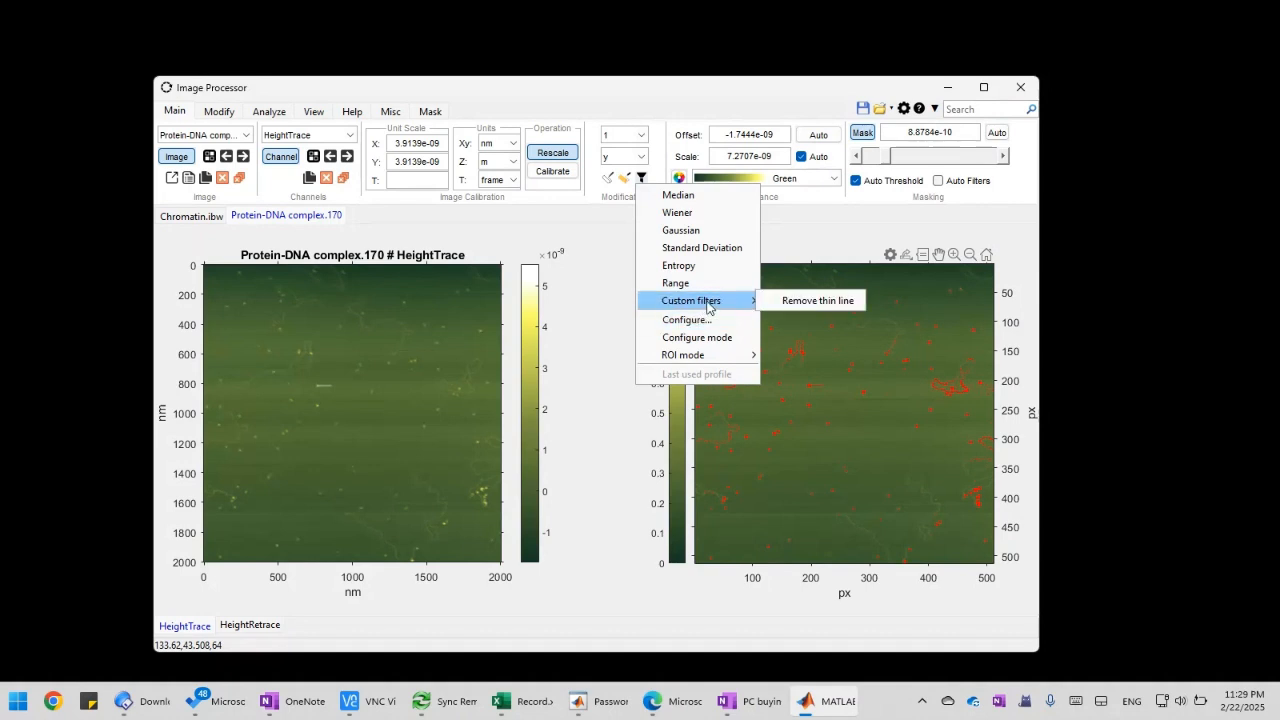
pyautogui.click(815, 302)
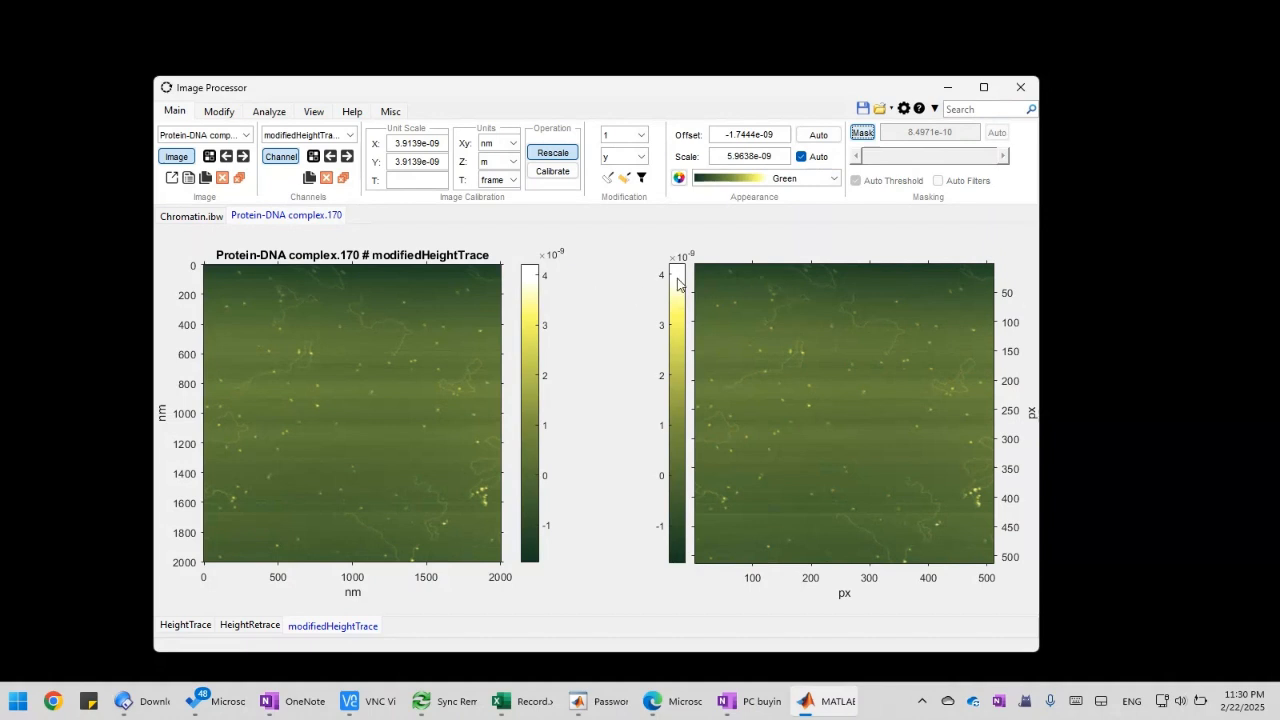
# Flatten the filtered height channel along x with order 2
pyautogui.click(622, 157)
pyautogui.click(611, 171)
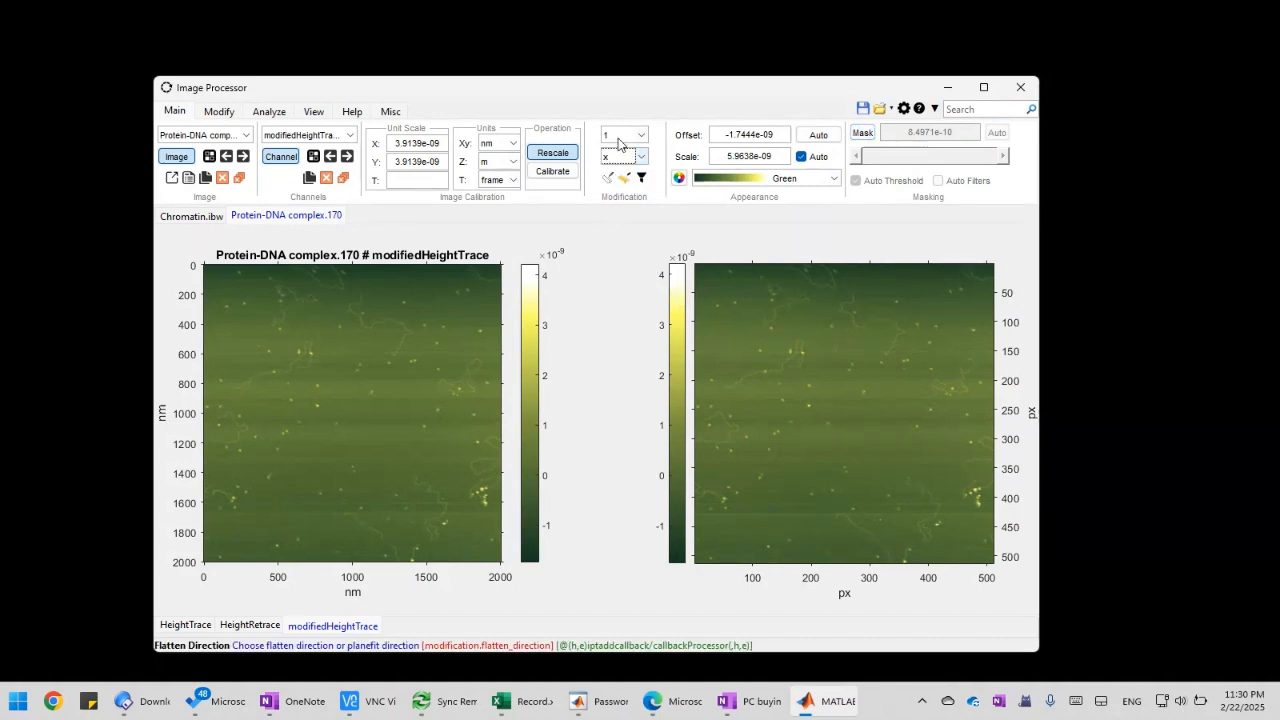
pyautogui.click(622, 135)
pyautogui.click(618, 177)
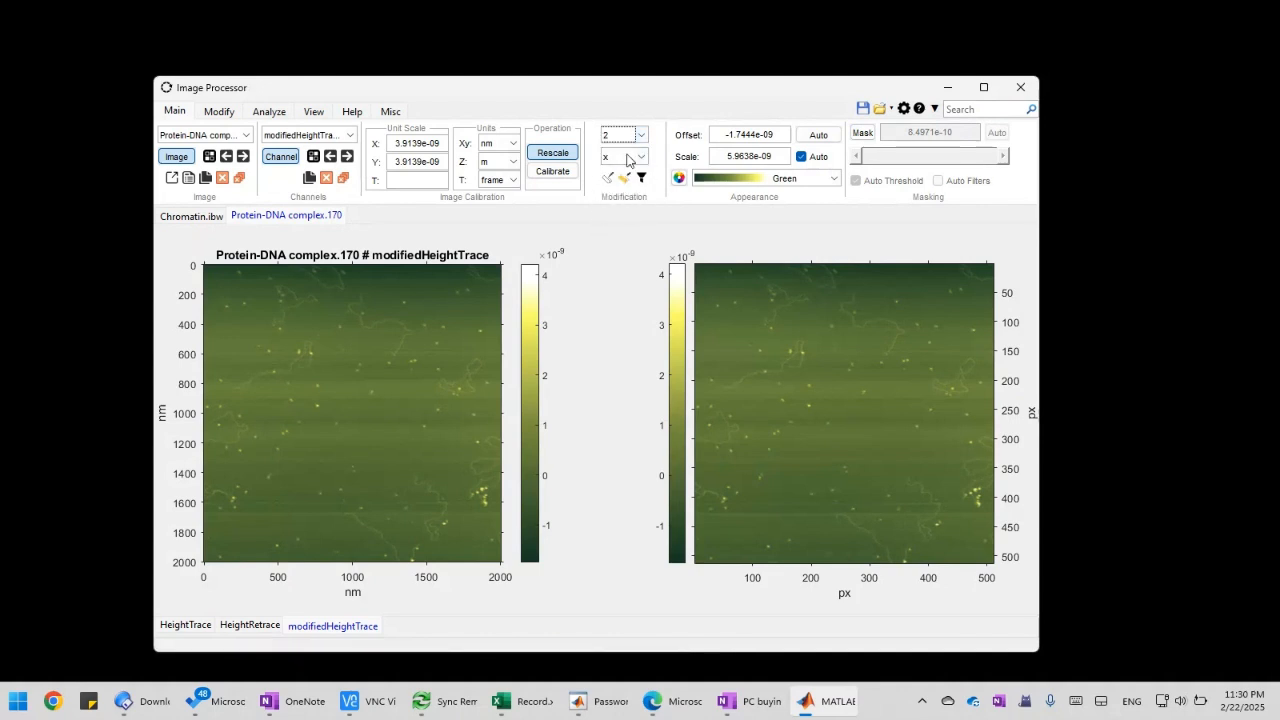
pyautogui.click(609, 182)
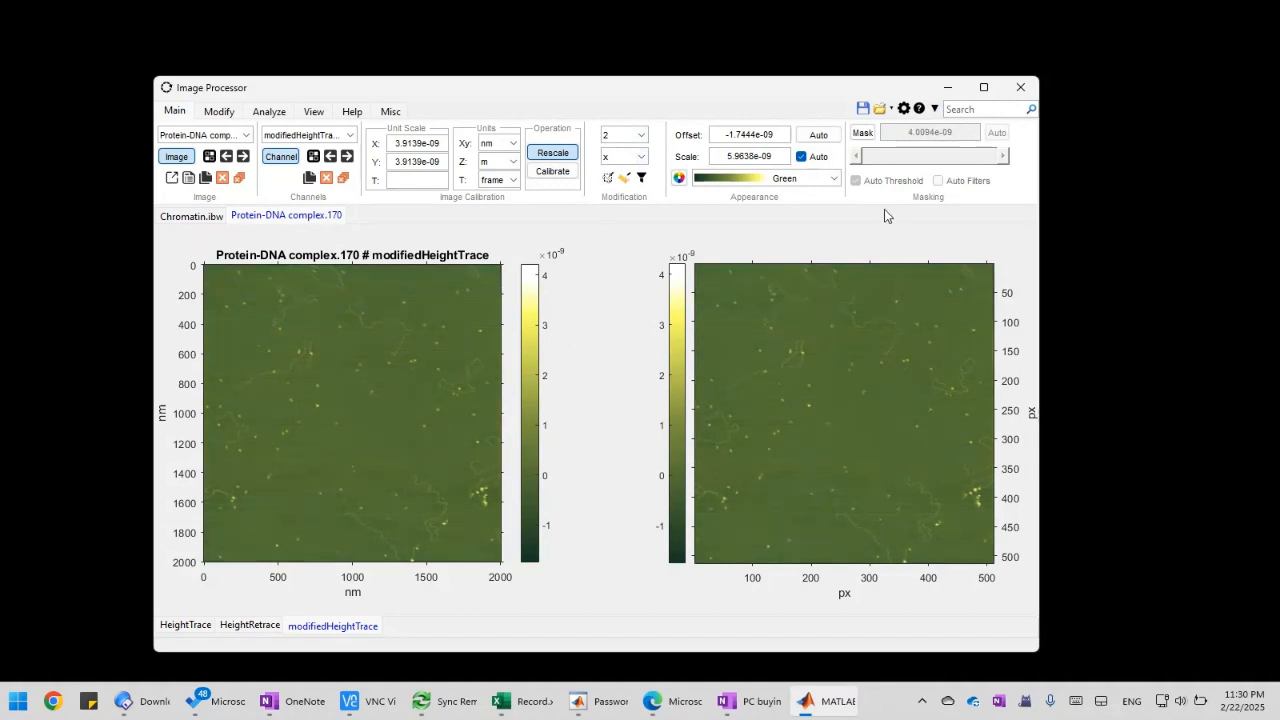
# Mask the flattened image with an automatic threshold and raise the threshold to 2.6084e-10
pyautogui.click(862, 132)
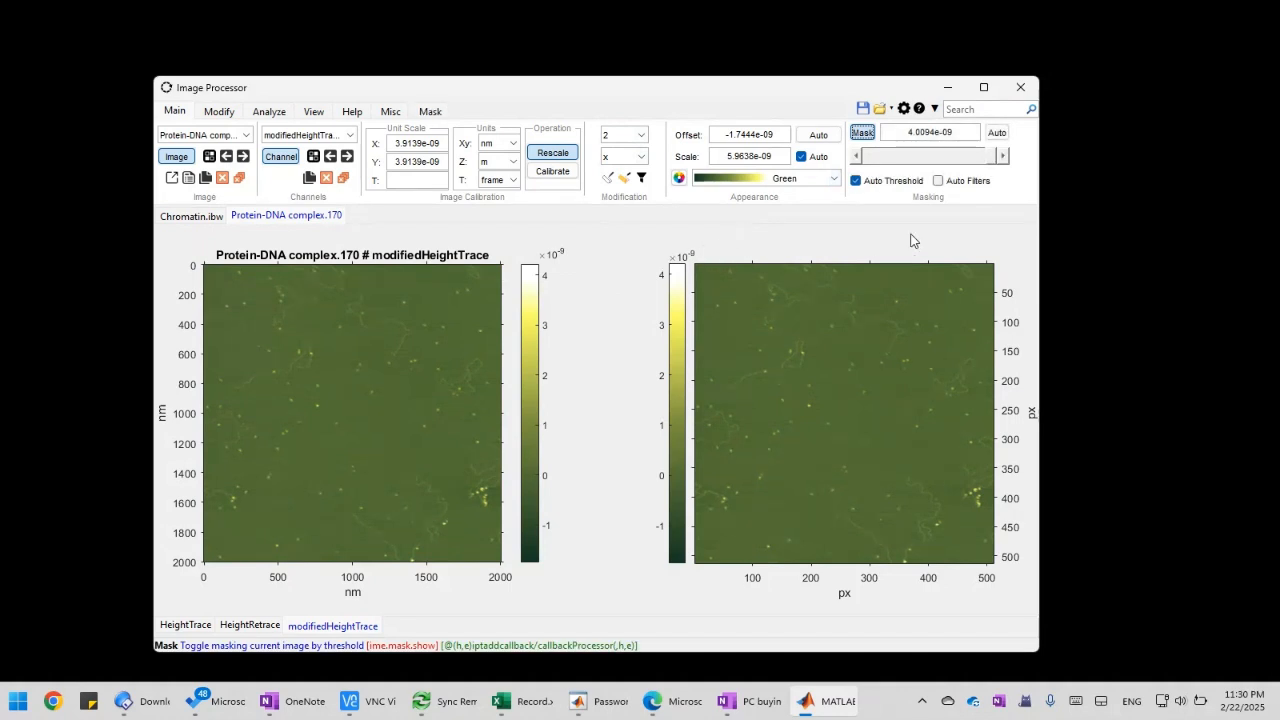
pyautogui.click(996, 134)
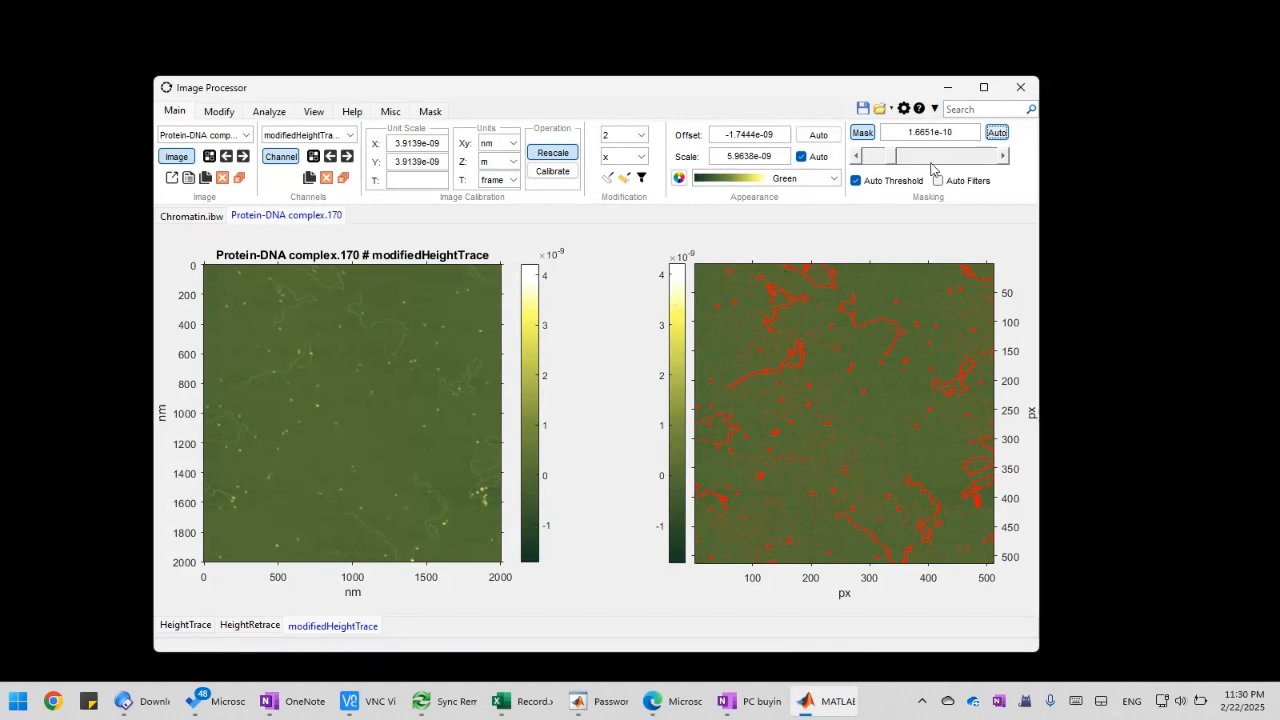
pyautogui.click(1004, 157)
# Flatten the masked image along y with order 1 and raise the mask threshold to 2.7342e-10
pyautogui.click(624, 156)
pyautogui.click(620, 185)
pyautogui.click(632, 135)
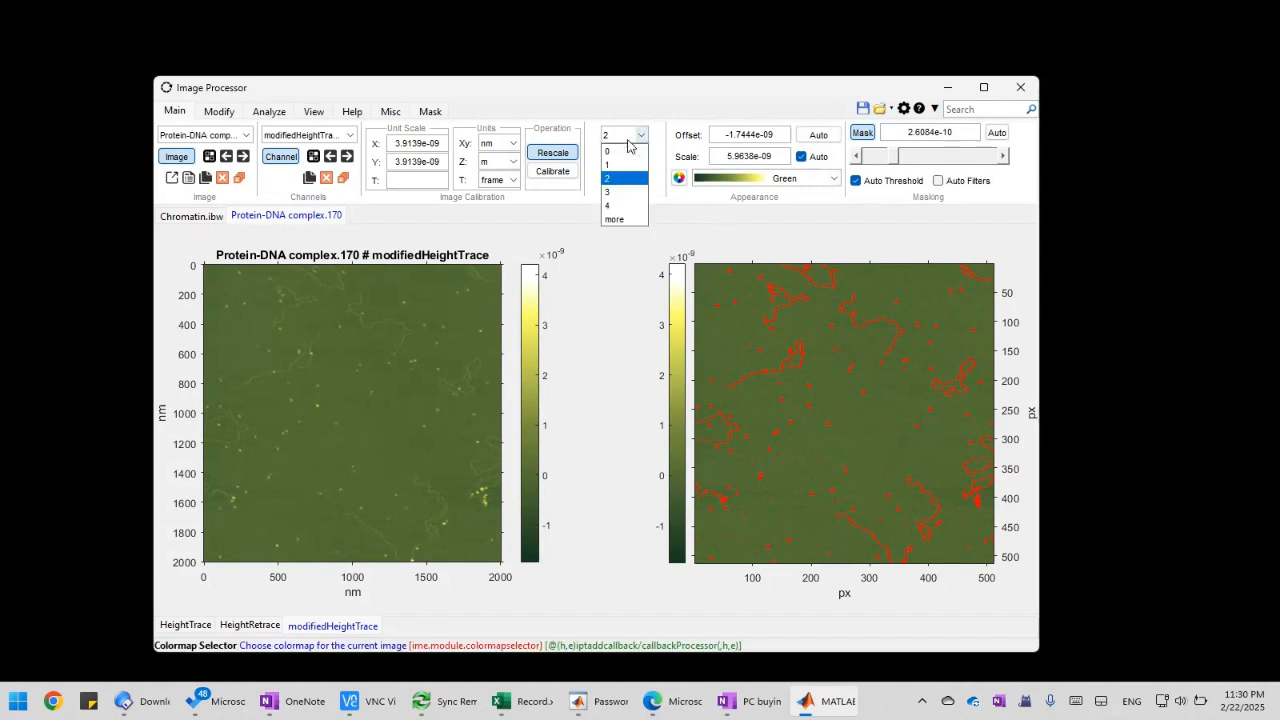
pyautogui.click(620, 168)
pyautogui.click(608, 178)
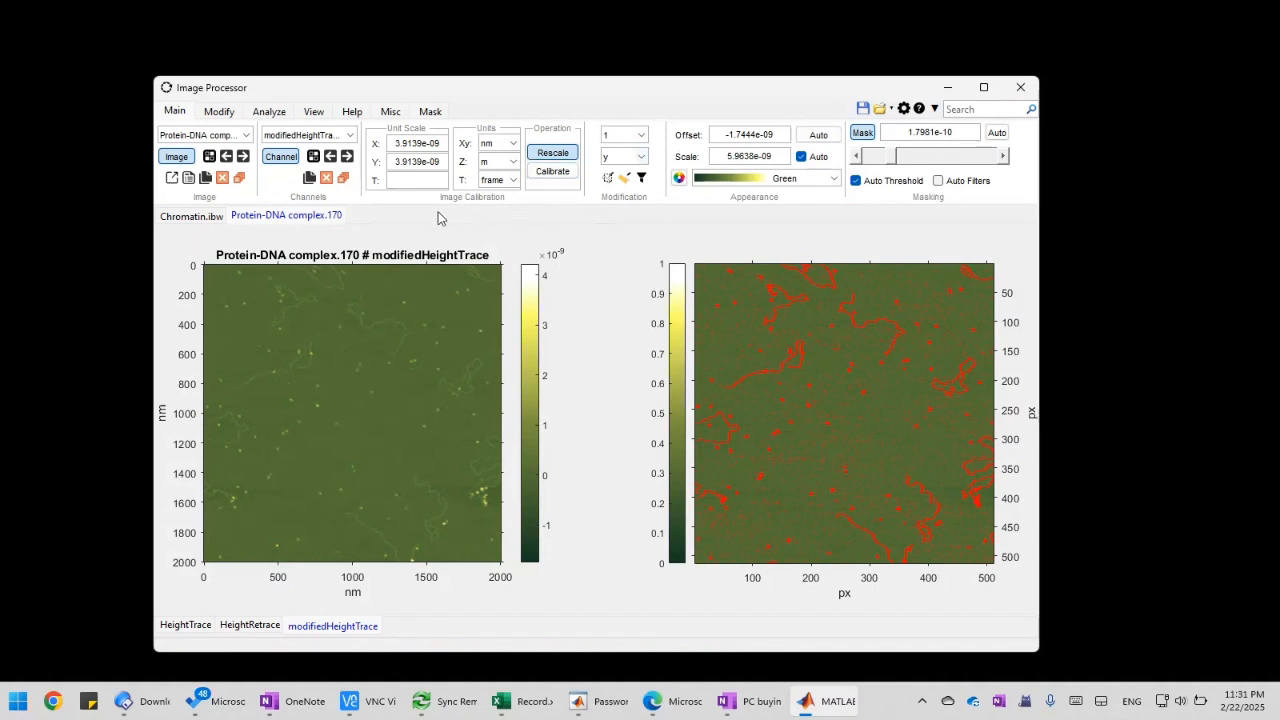
pyautogui.click(1001, 157)
pyautogui.click(1001, 157)
# Set the flattening to order 3 along the x direction
pyautogui.click(619, 158)
pyautogui.click(612, 170)
pyautogui.click(641, 134)
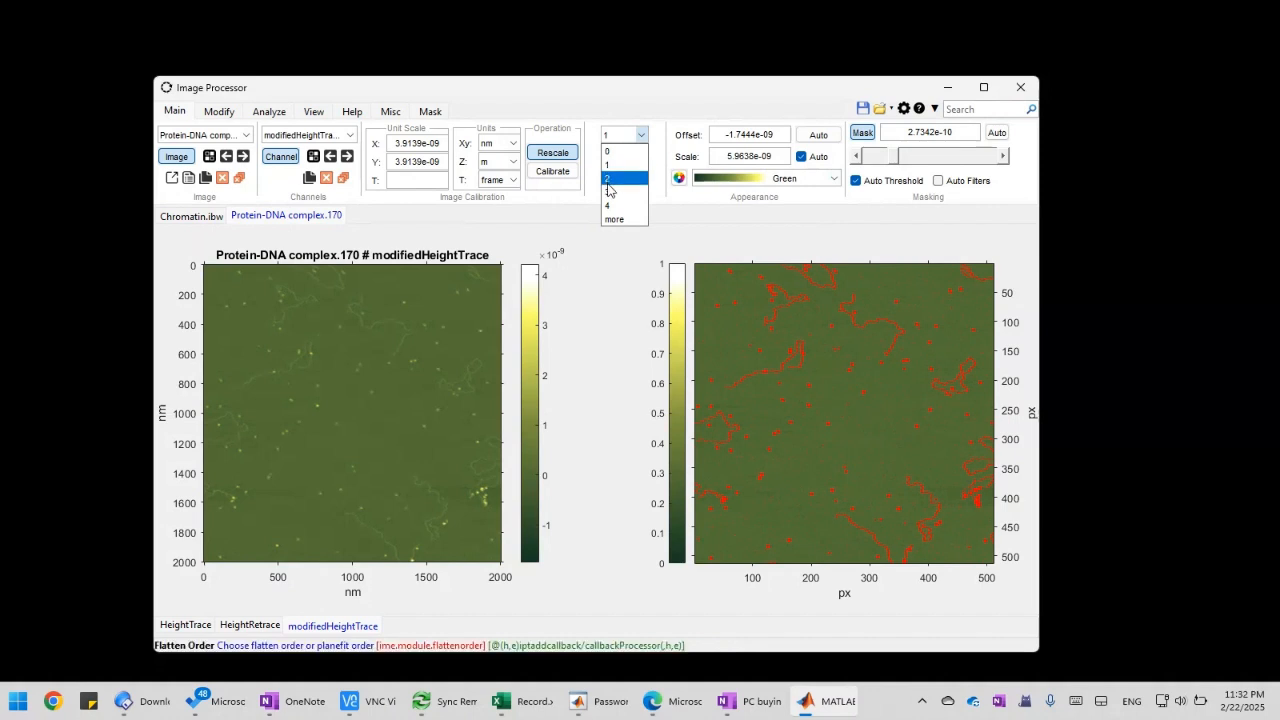
pyautogui.click(610, 192)
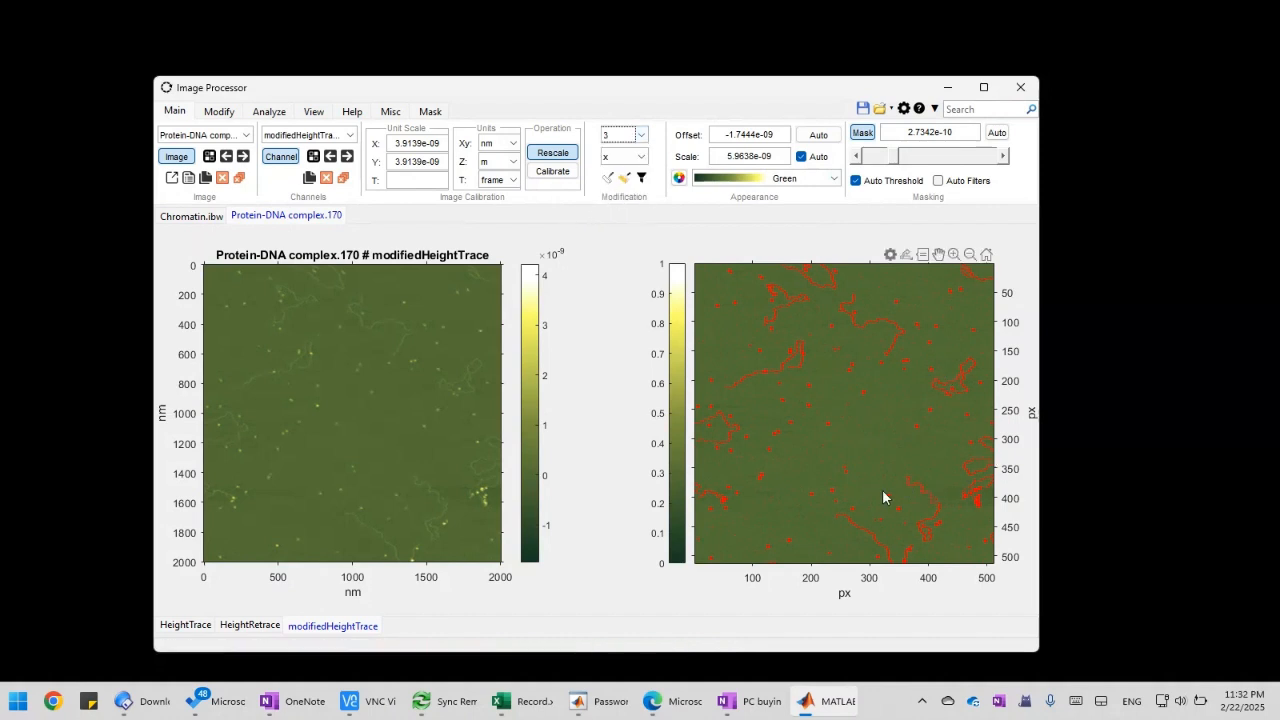
# Inspect a region about 180 by 108 px near the masked image's lower-right corner up close, and return to the full image
pyautogui.moveTo(889, 459); pyautogui.dragTo(997, 528)
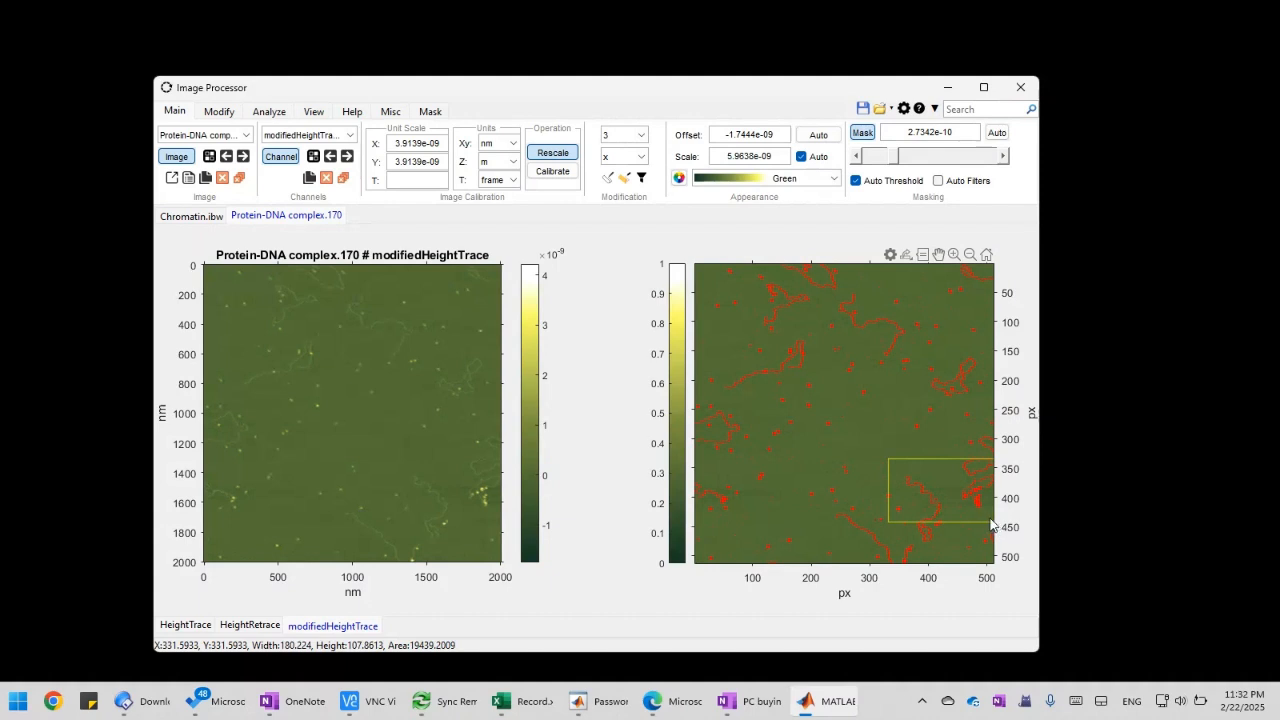
pyautogui.rightClick(993, 523)
pyautogui.click(1025, 546)
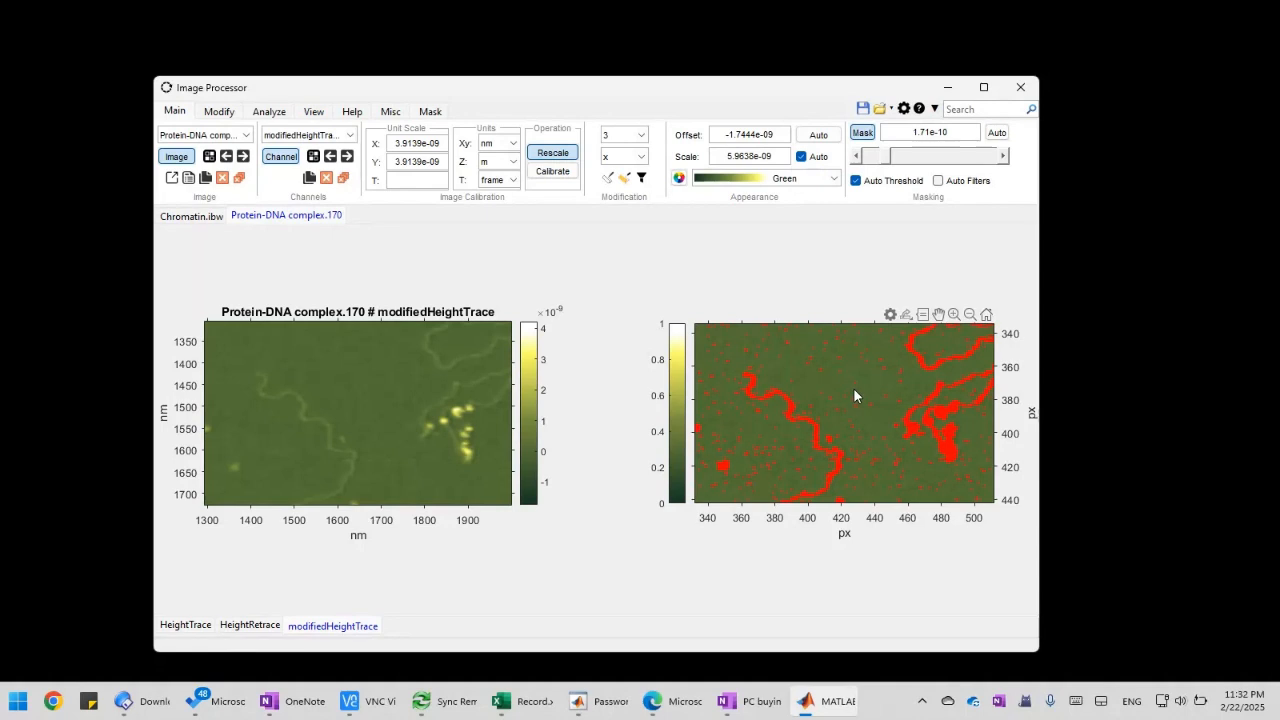
pyautogui.doubleClick(824, 427)
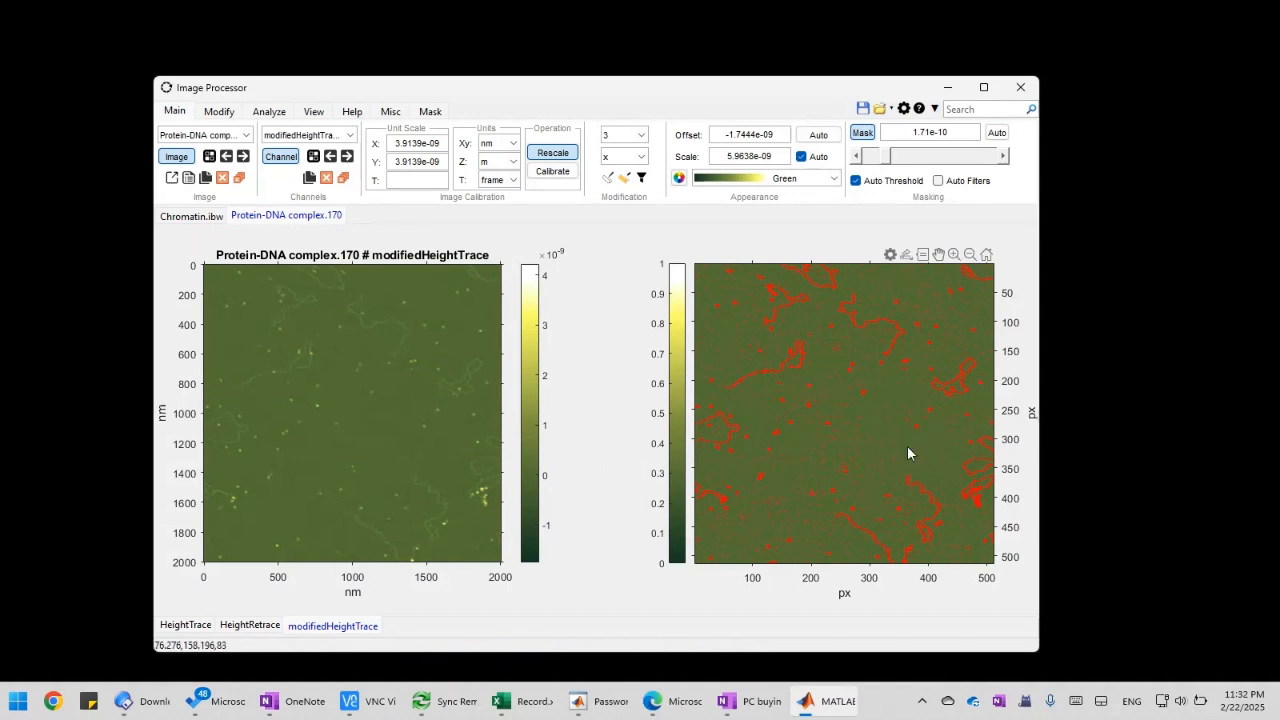
# Open the mask filter settings and restore a minimum Area of 4e-15 and a minimum MaxIntensity of 1e-09
pyautogui.click(420, 112)
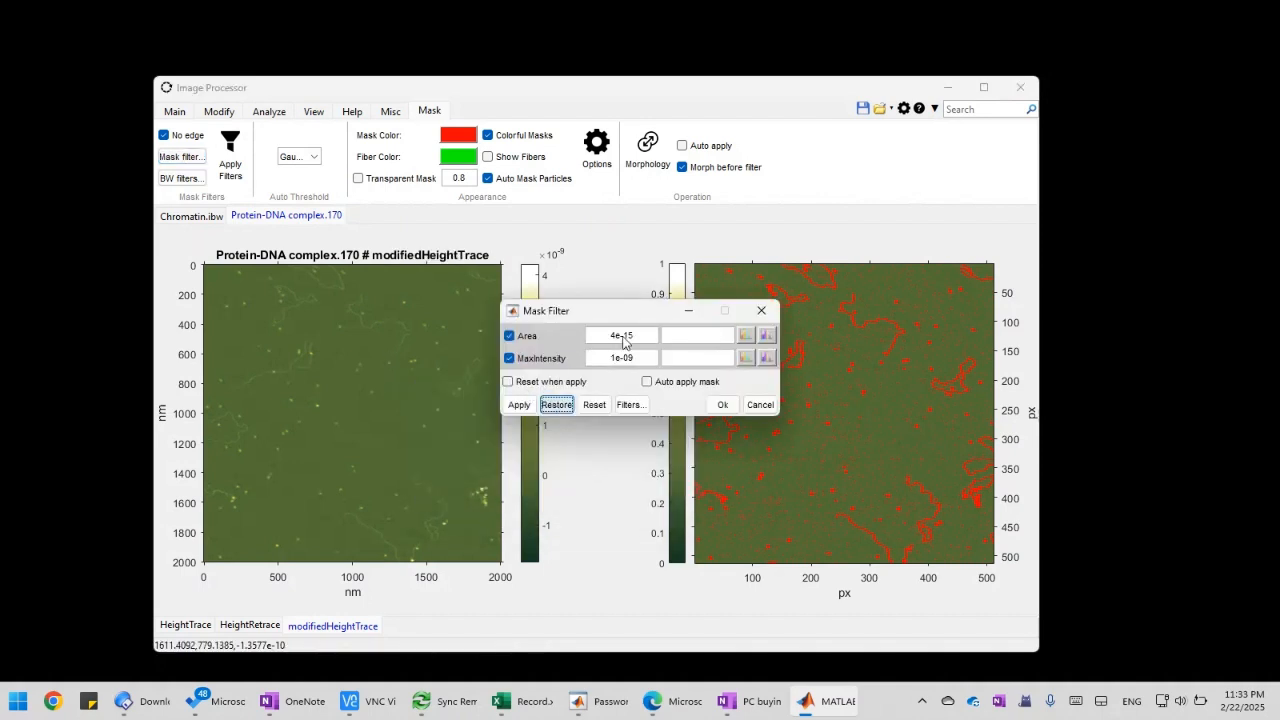
pyautogui.moveTo(633, 313); pyautogui.dragTo(459, 303)
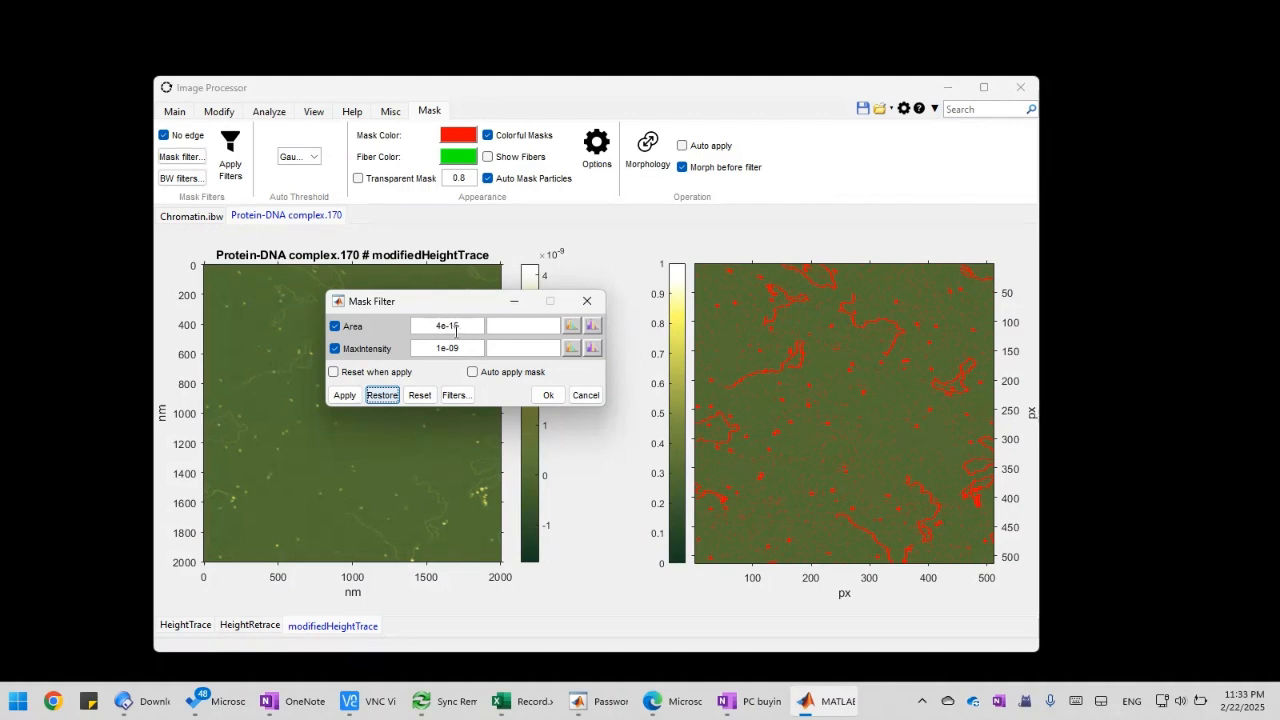
pyautogui.moveTo(469, 311); pyautogui.dragTo(573, 392)
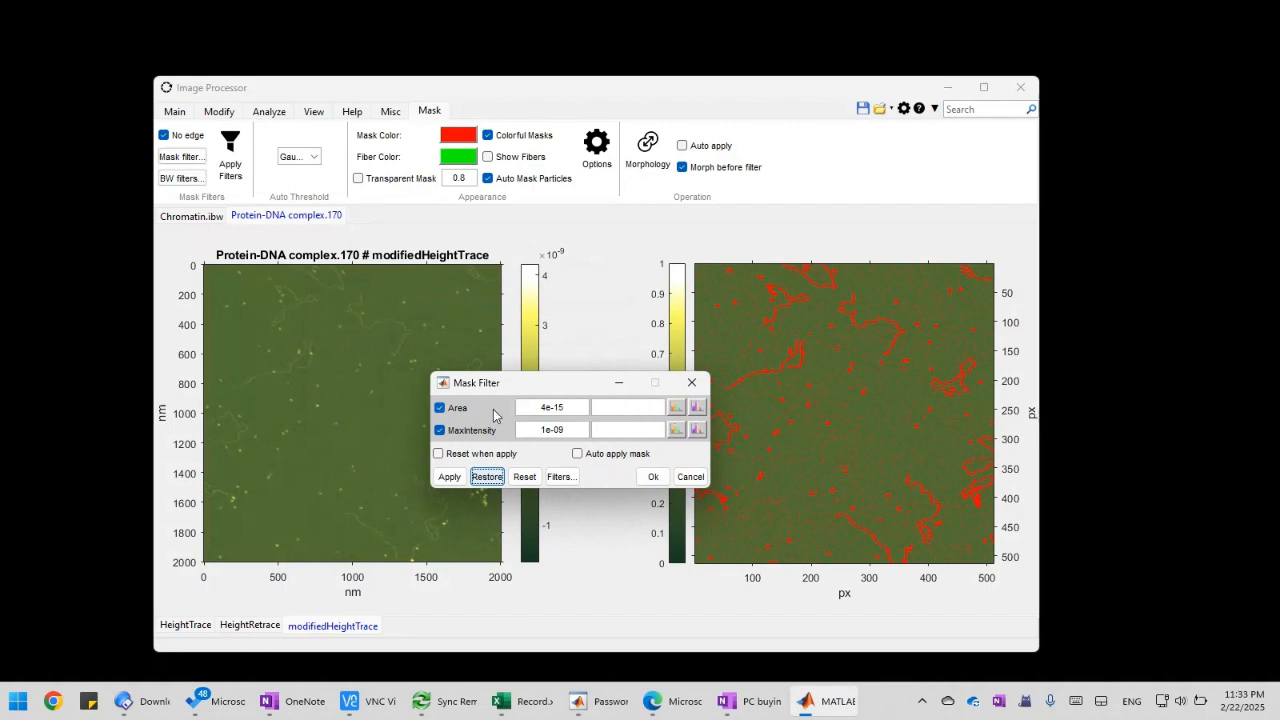
pyautogui.moveTo(577, 392); pyautogui.dragTo(602, 376)
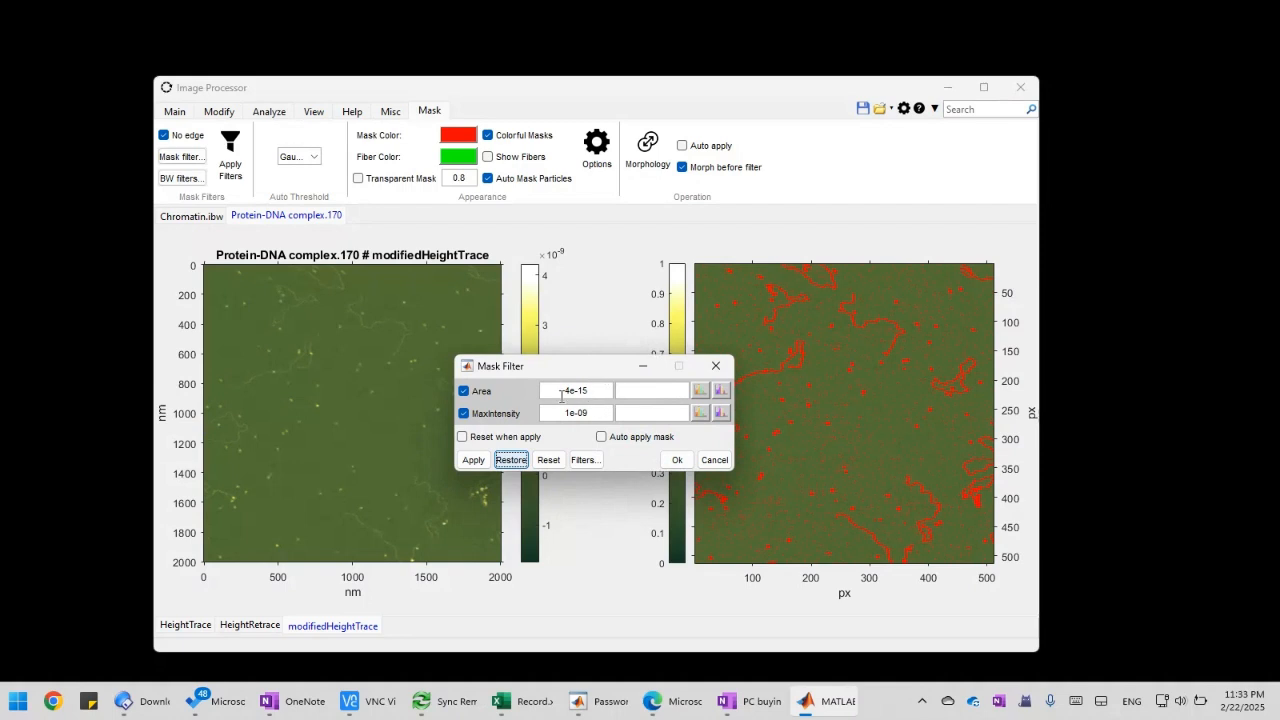
# Accept the Area and MaxIntensity limits and apply the filters to the mask
pyautogui.click(593, 413)
pyautogui.moveTo(590, 390); pyautogui.dragTo(559, 391)
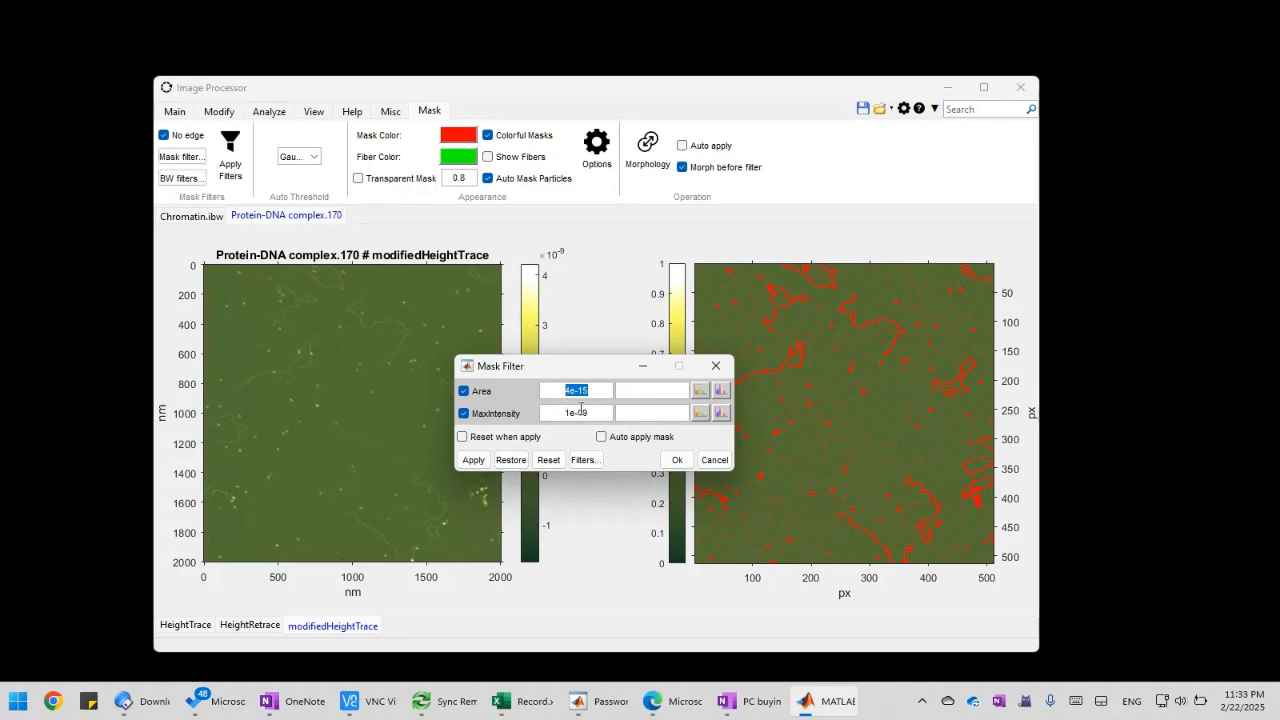
pyautogui.click(578, 411)
pyautogui.moveTo(560, 412); pyautogui.dragTo(584, 412)
pyautogui.click(595, 412)
pyautogui.moveTo(597, 414); pyautogui.dragTo(565, 413)
pyautogui.click(600, 413)
pyautogui.click(677, 459)
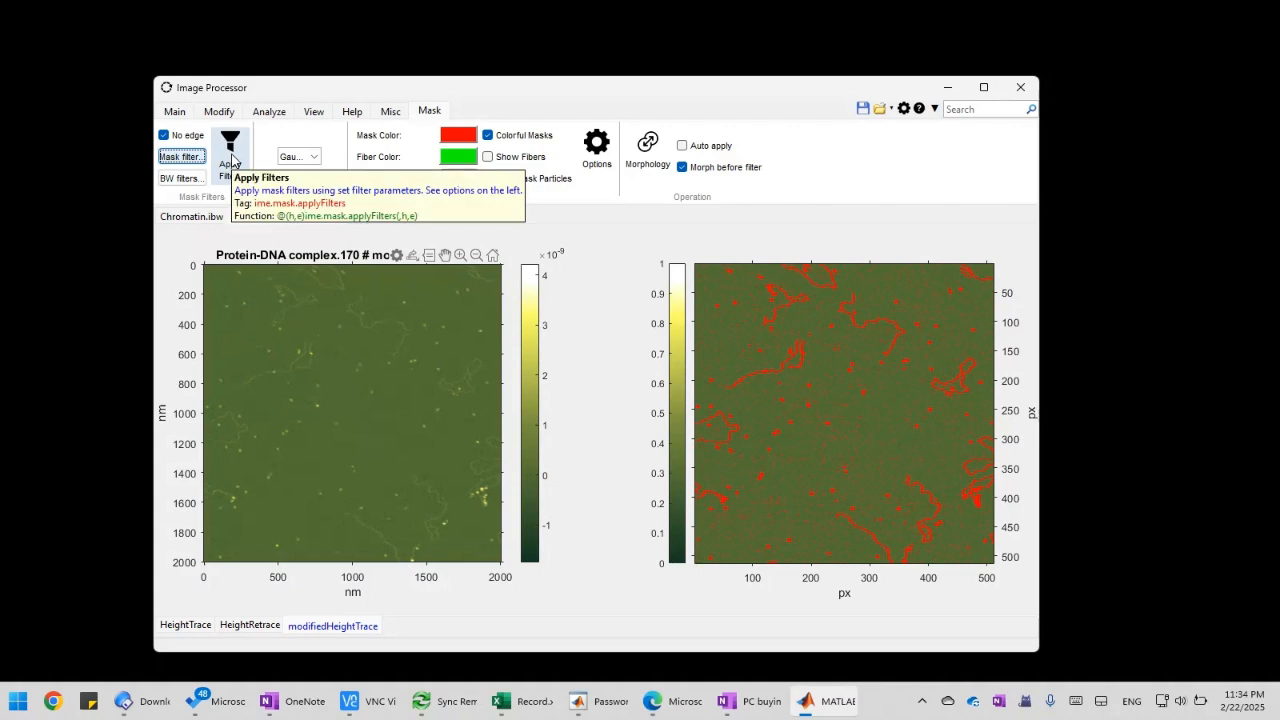
pyautogui.click(232, 158)
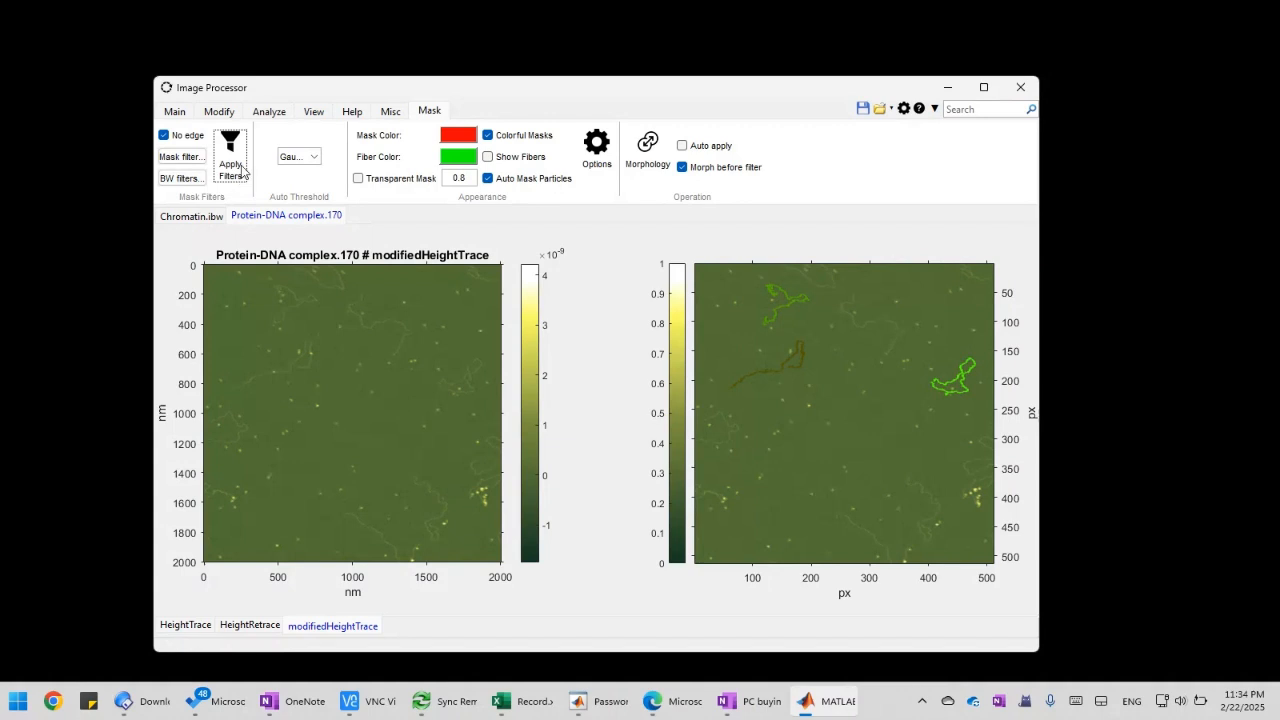
# Run the particle analysis on the filtered mask with the Default setting
pyautogui.click(279, 115)
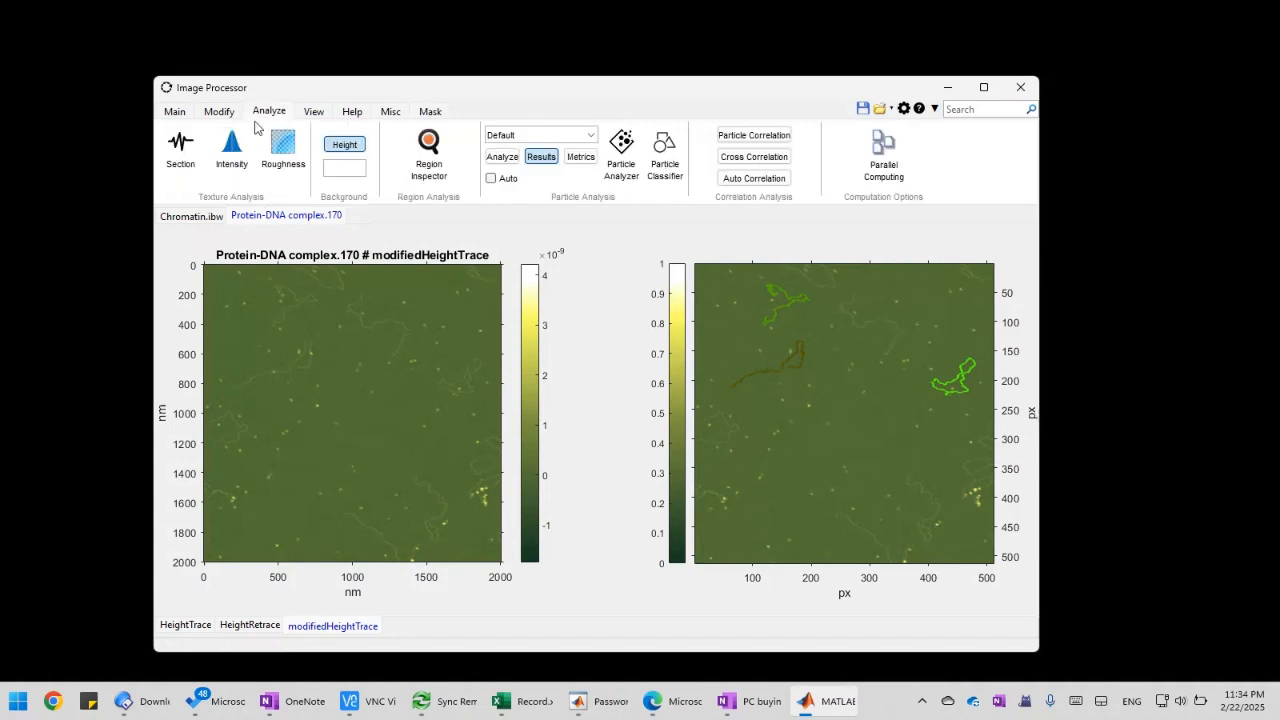
pyautogui.click(501, 157)
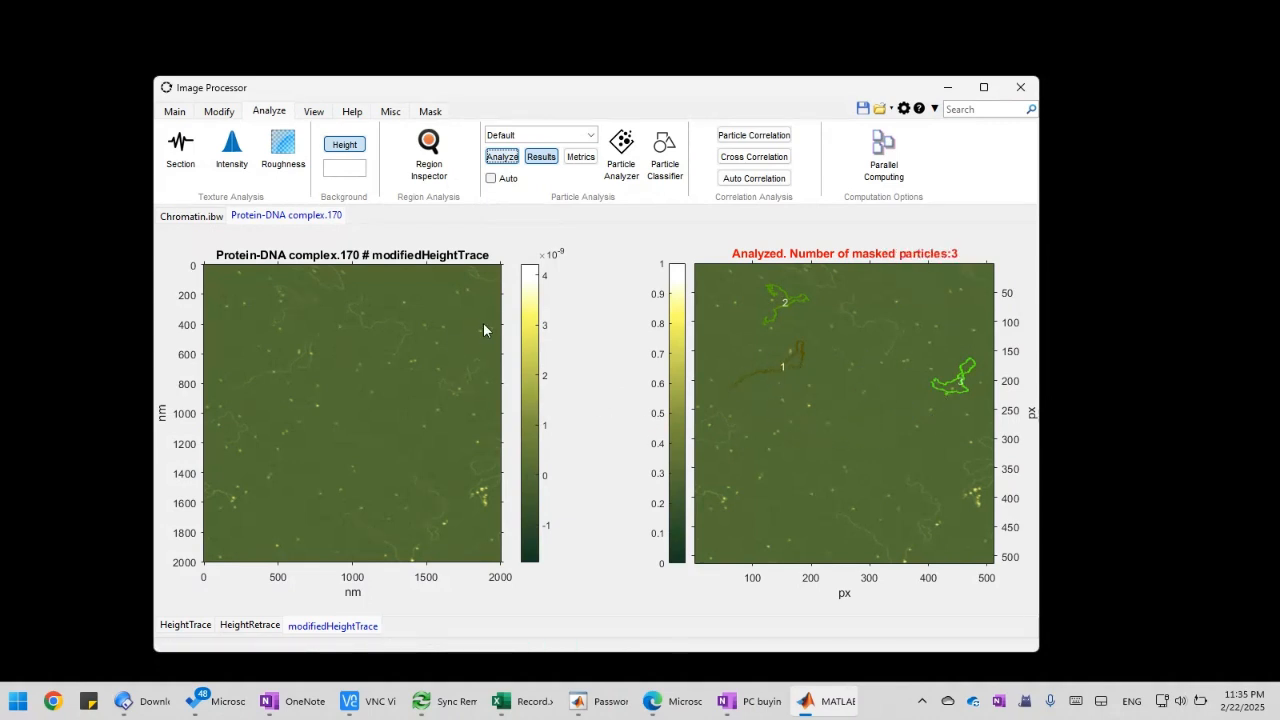
# Open the action history and review the first recorded entries, from the autoscale action to the Remove_thin_line custom filter
pyautogui.click(392, 115)
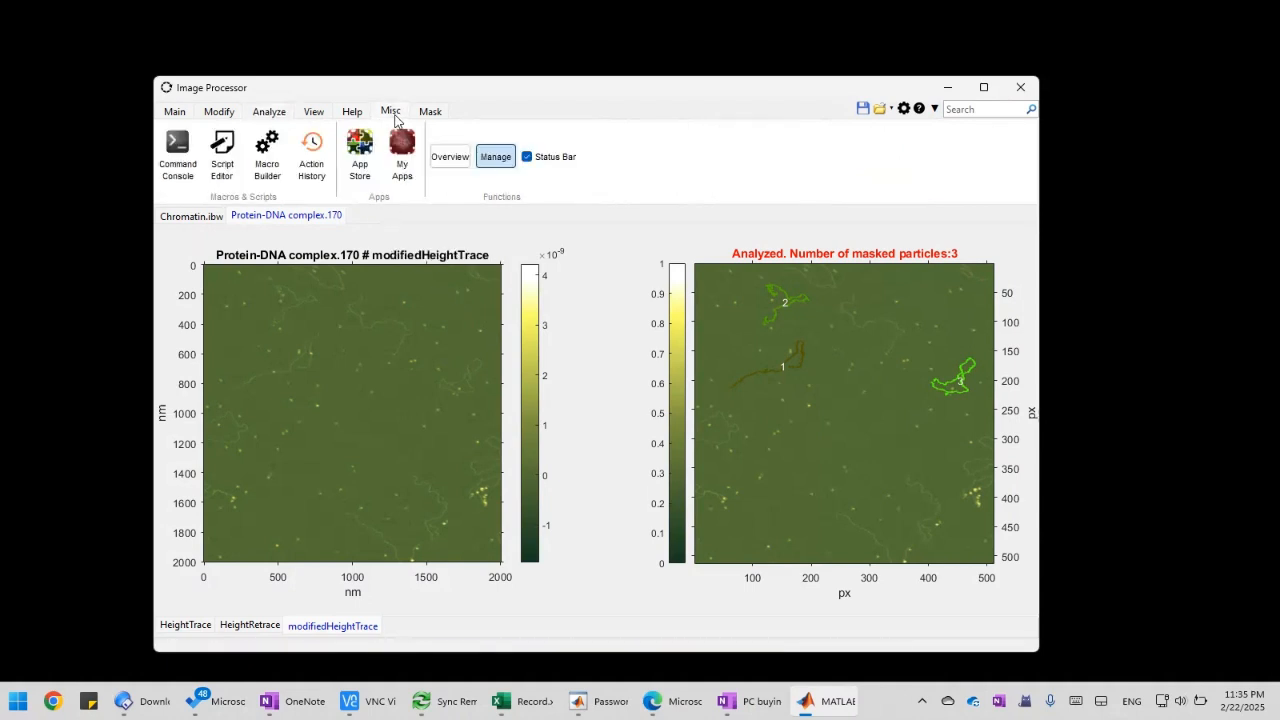
pyautogui.click(311, 172)
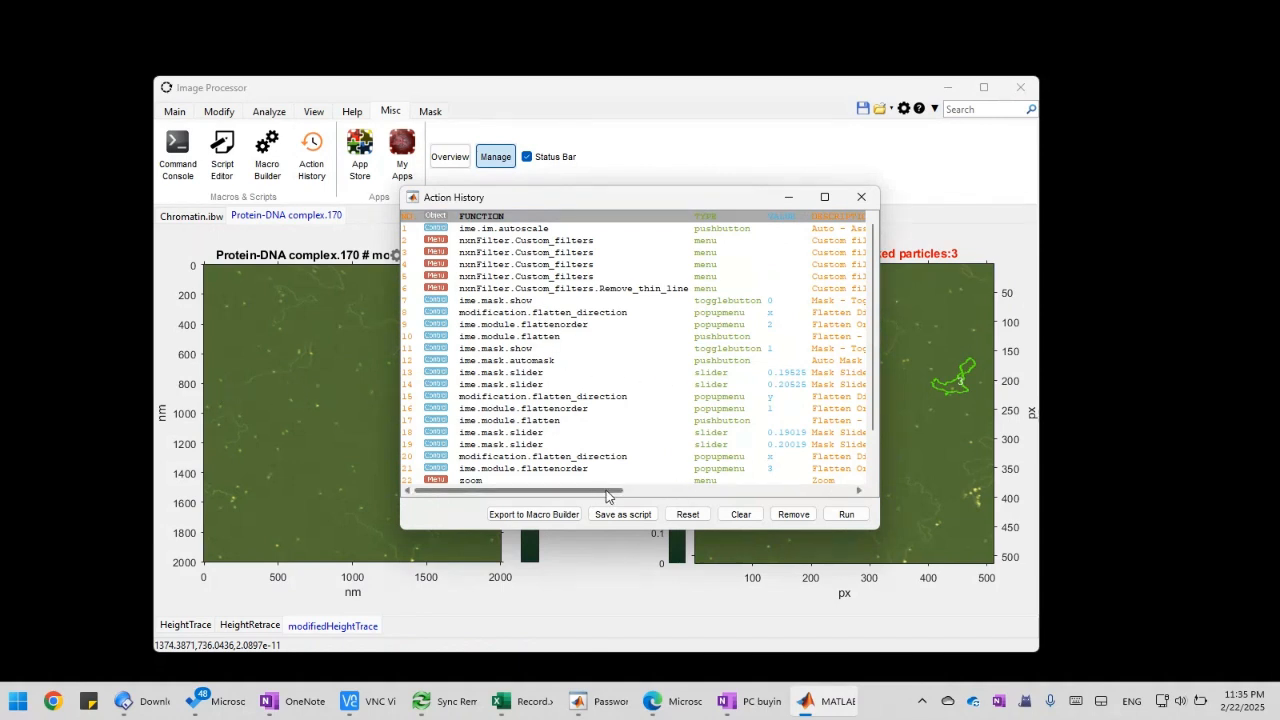
pyautogui.moveTo(610, 211); pyautogui.dragTo(516, 213)
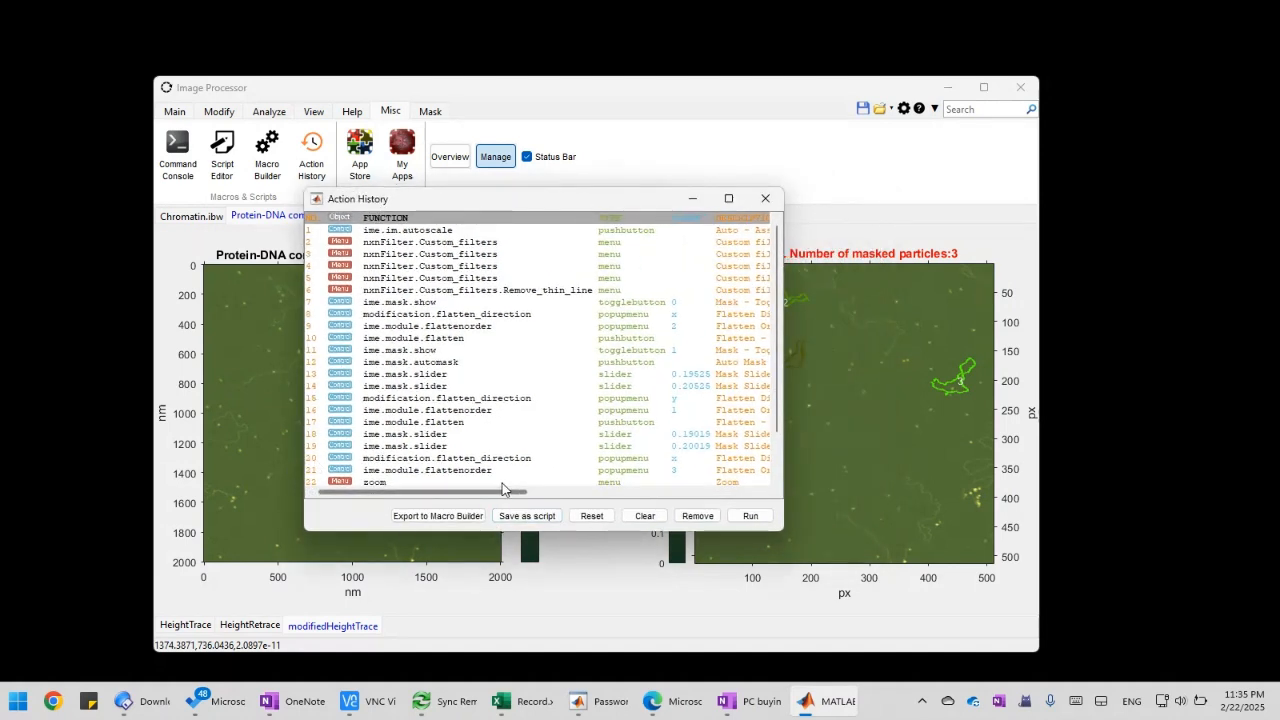
pyautogui.moveTo(514, 492); pyautogui.dragTo(601, 491)
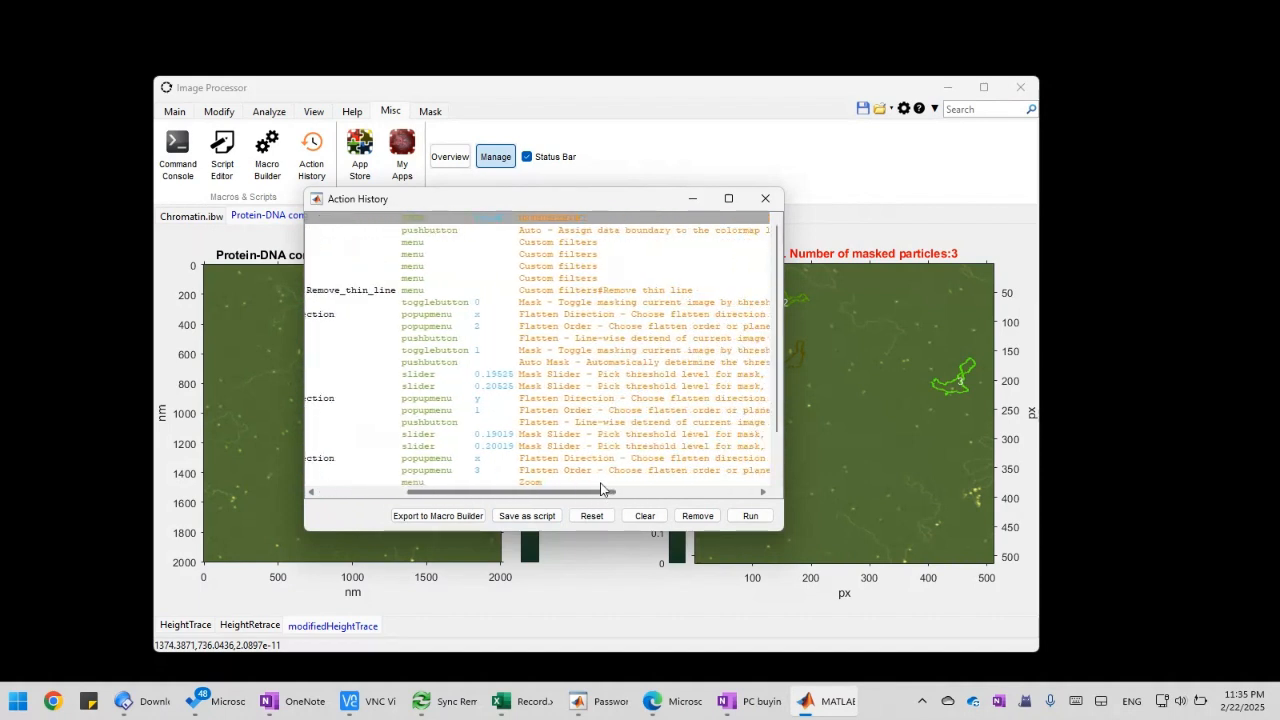
pyautogui.click(630, 291)
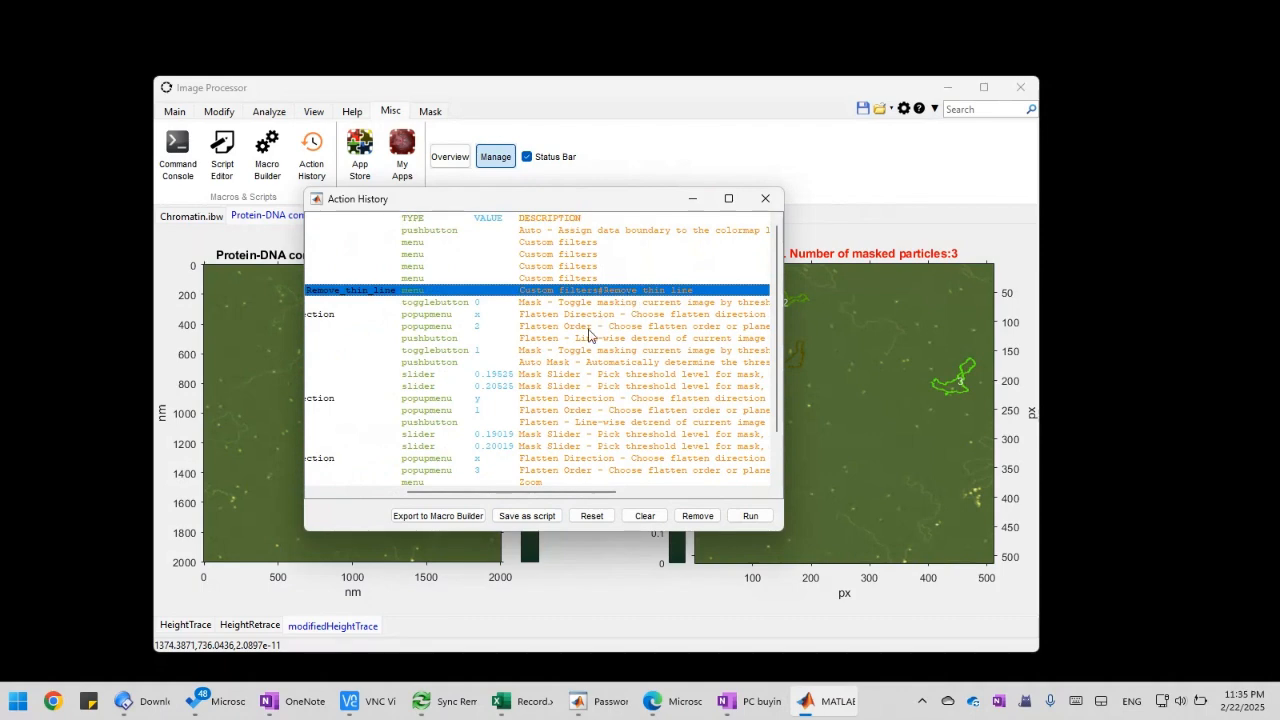
pyautogui.moveTo(557, 500); pyautogui.dragTo(481, 494)
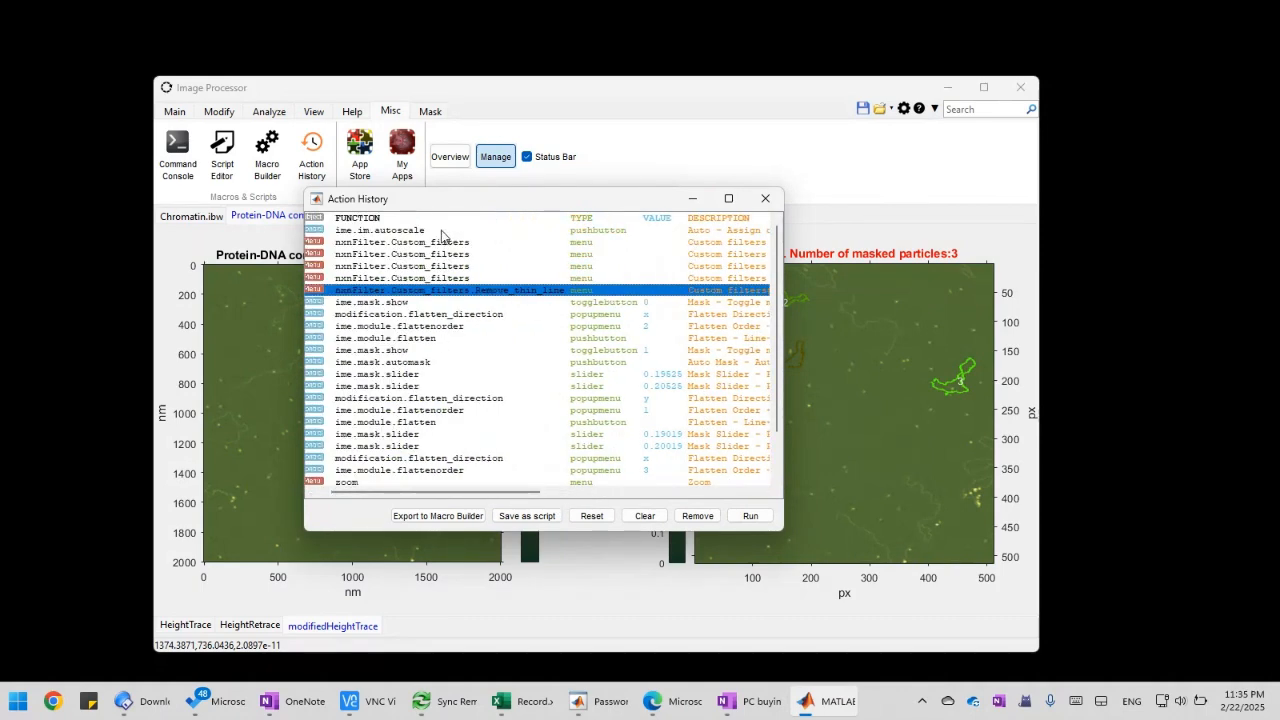
pyautogui.click(441, 234)
pyautogui.click(440, 292)
pyautogui.moveTo(495, 494); pyautogui.dragTo(403, 500)
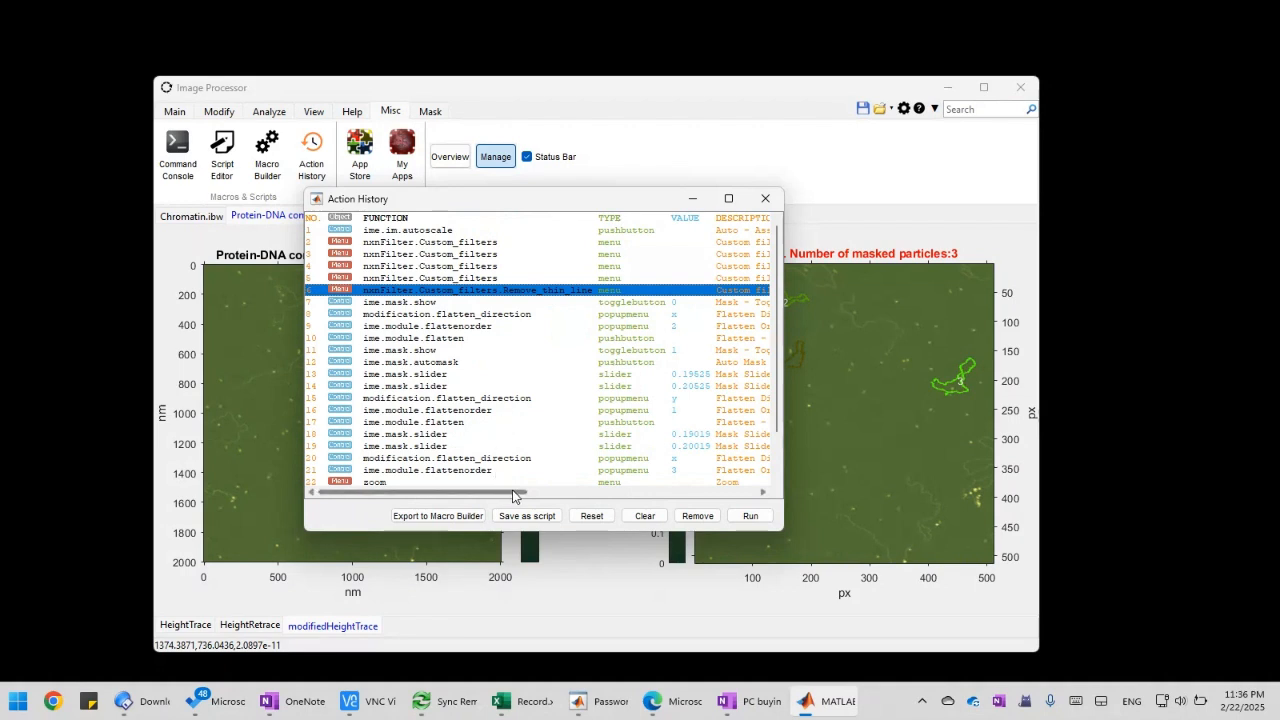
# Examine the types, values and descriptions of the recorded mask toggles and the first flattening's direction, order and flatten entries
pyautogui.click(655, 304)
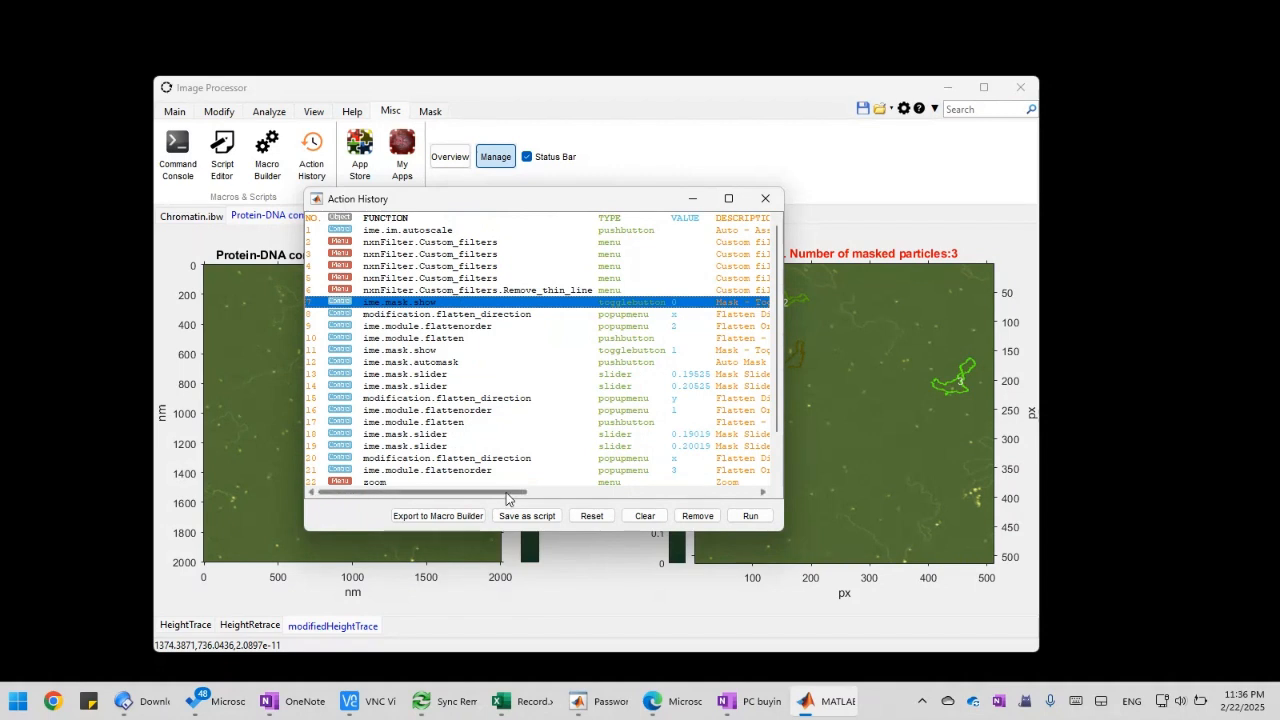
pyautogui.moveTo(506, 492); pyautogui.dragTo(580, 499)
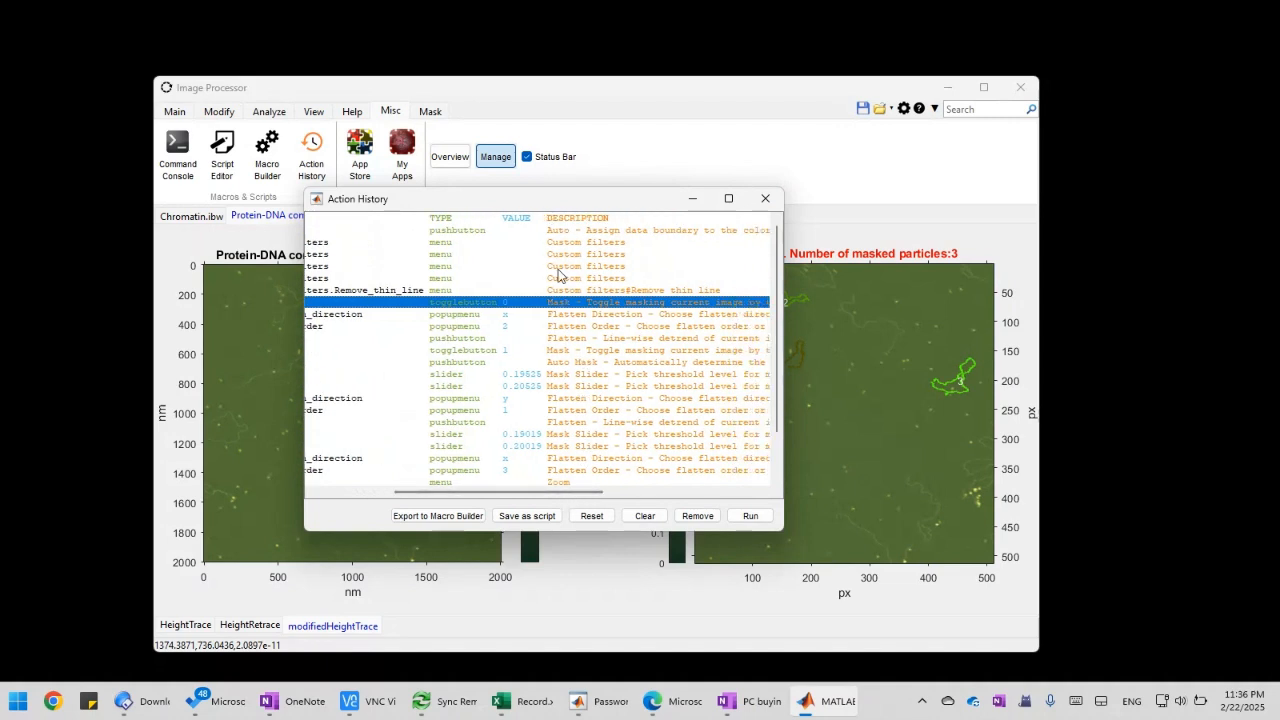
pyautogui.click(590, 316)
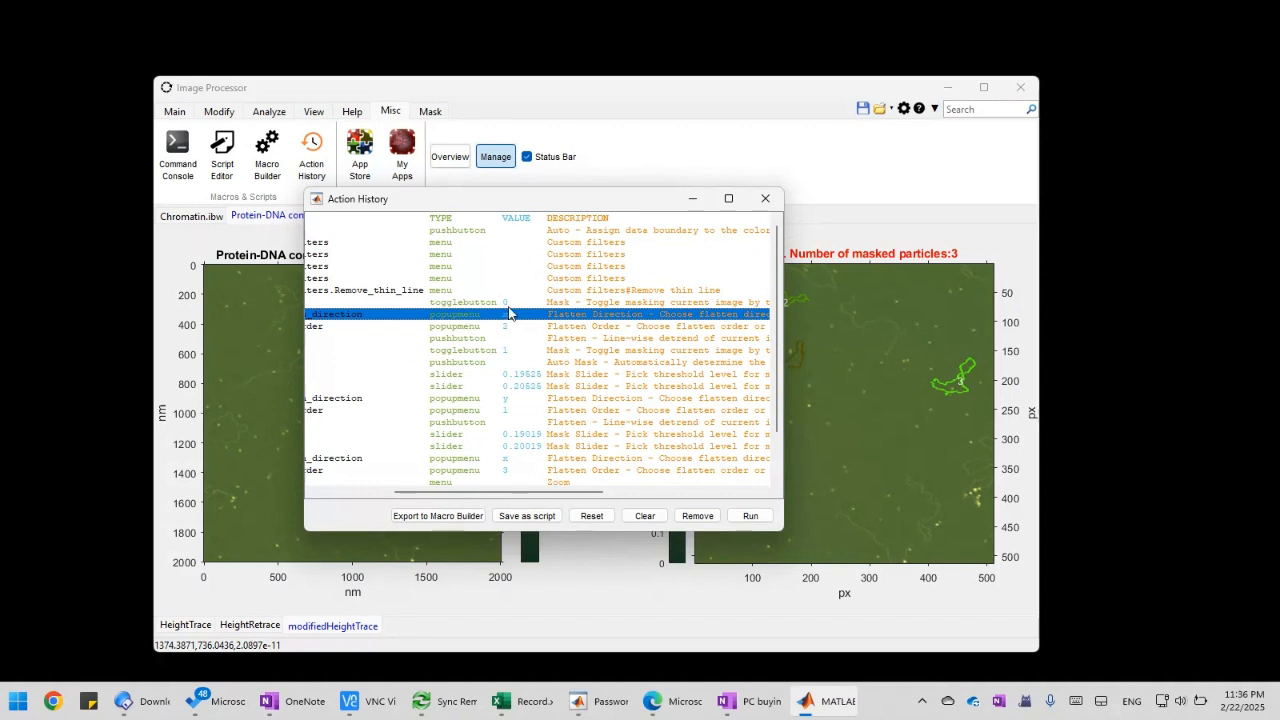
pyautogui.click(515, 302)
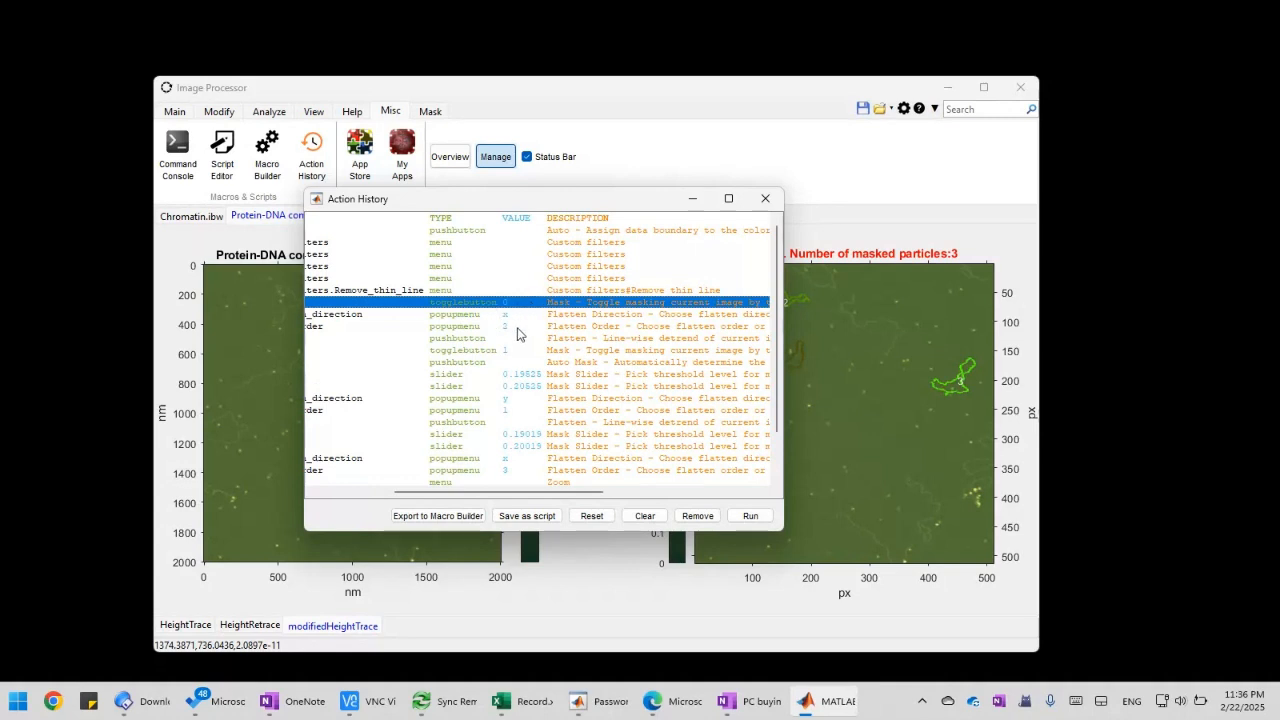
pyautogui.click(517, 350)
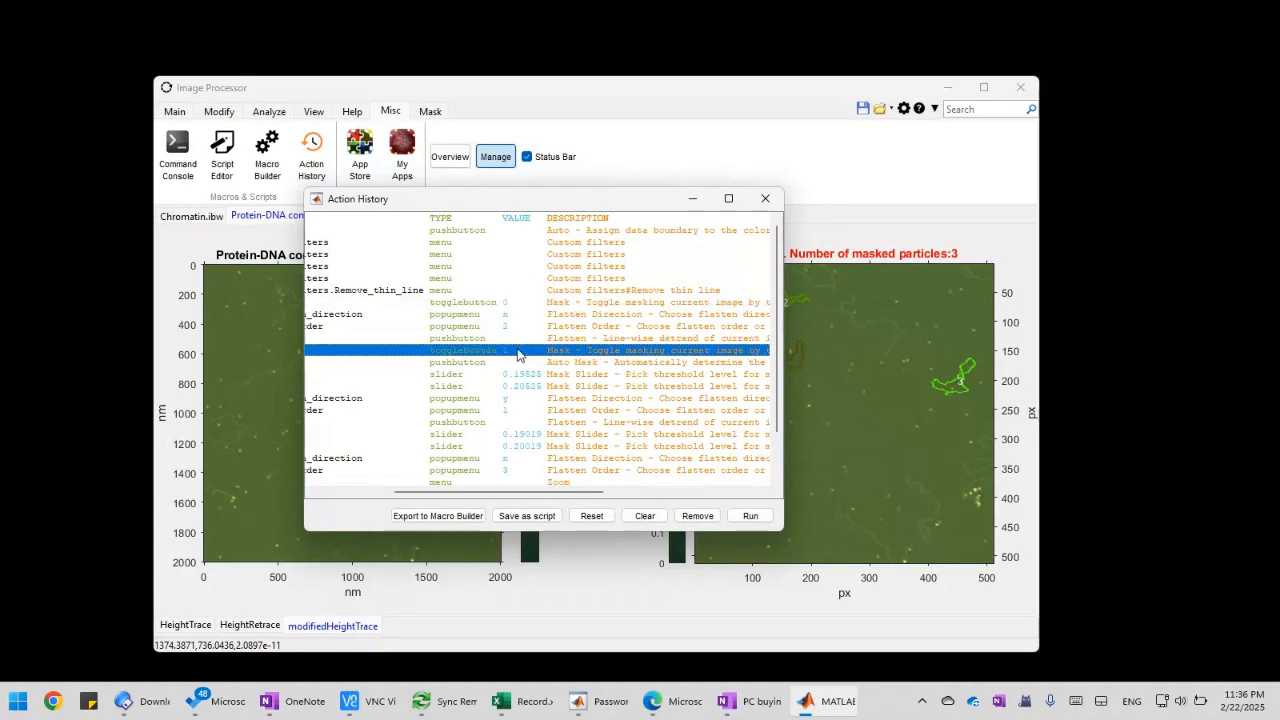
pyautogui.click(518, 305)
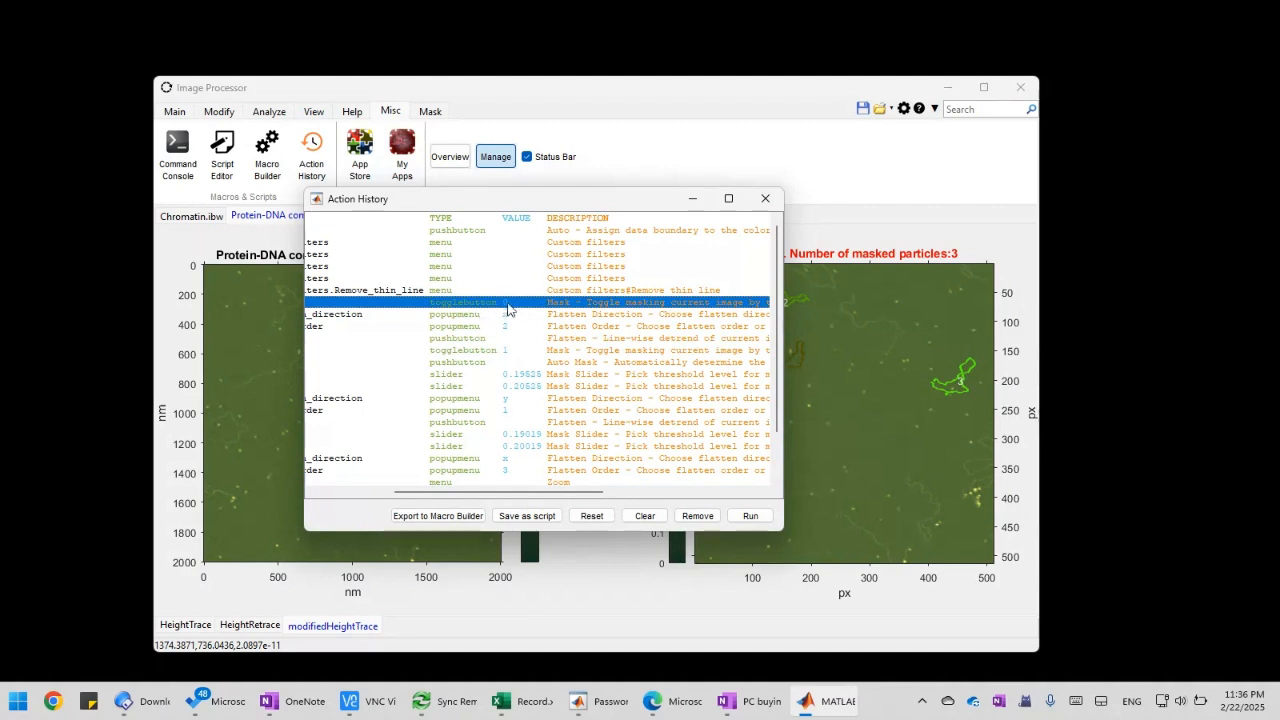
pyautogui.click(517, 316)
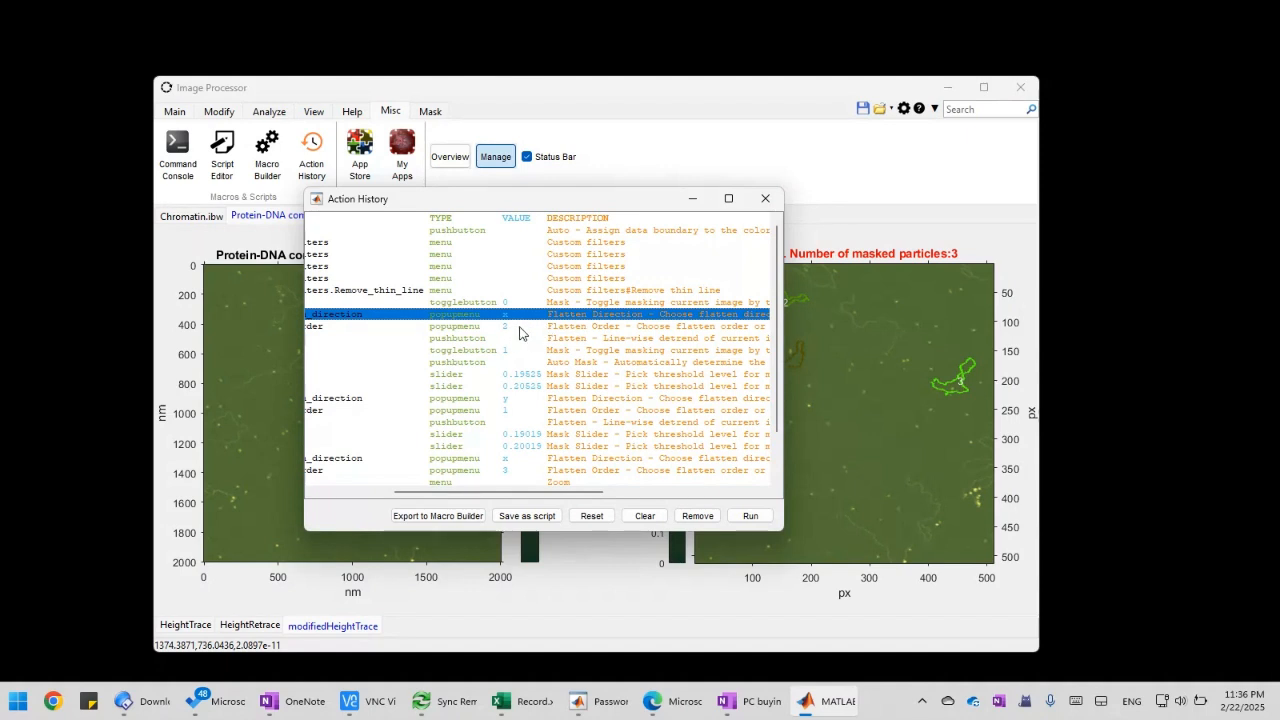
pyautogui.click(519, 328)
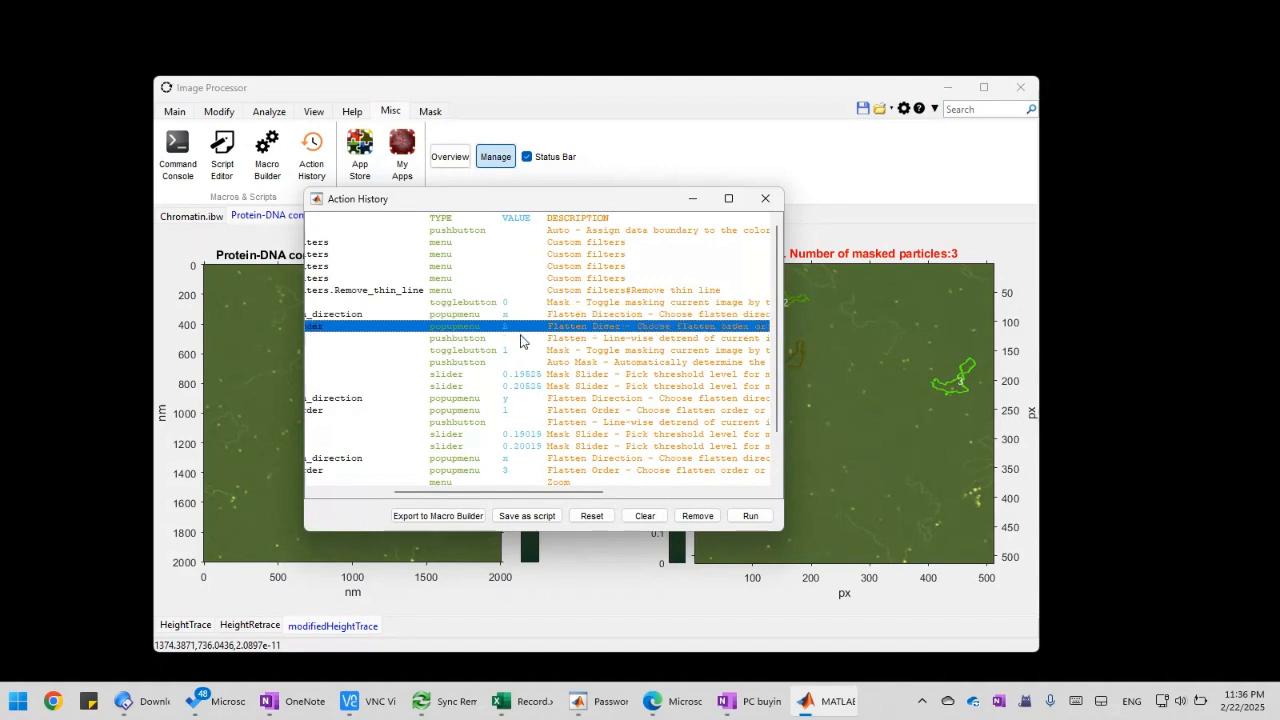
pyautogui.click(520, 340)
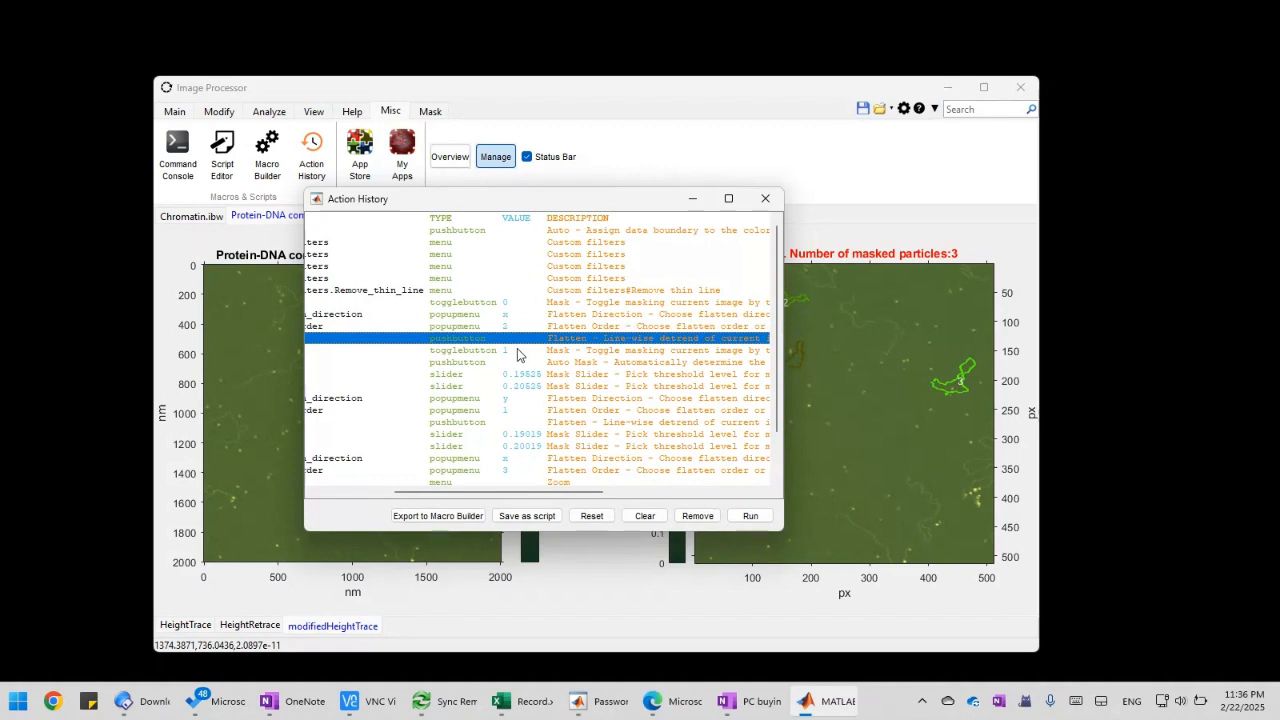
pyautogui.click(518, 351)
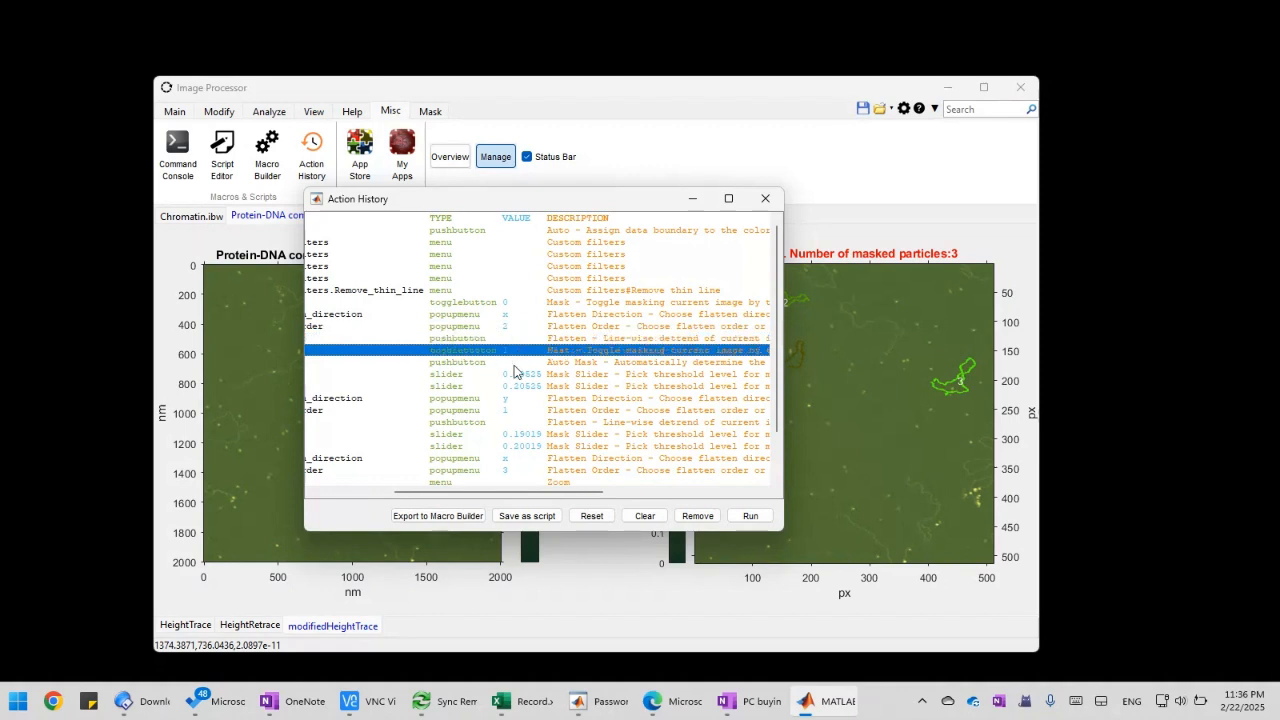
# Review the recorded auto mask and mask slider entries, and compare the second flatten direction with the first flattening's settings
pyautogui.click(516, 364)
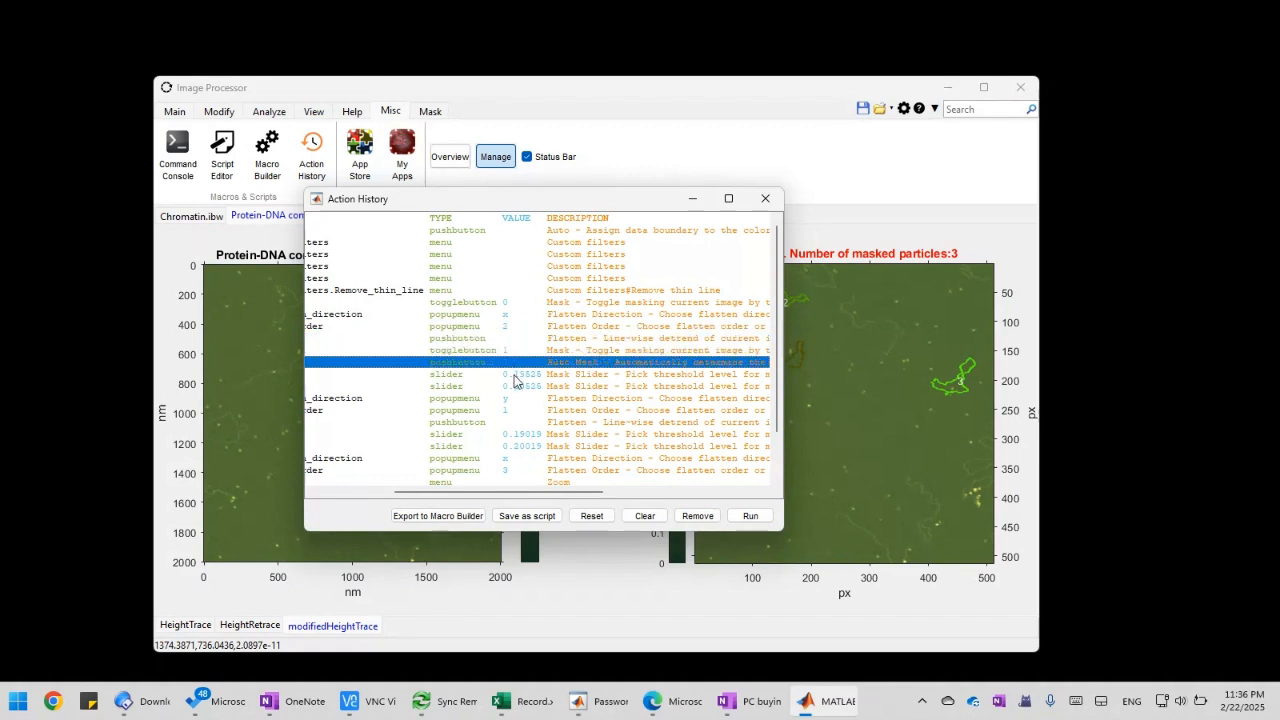
pyautogui.click(516, 376)
pyautogui.click(518, 388)
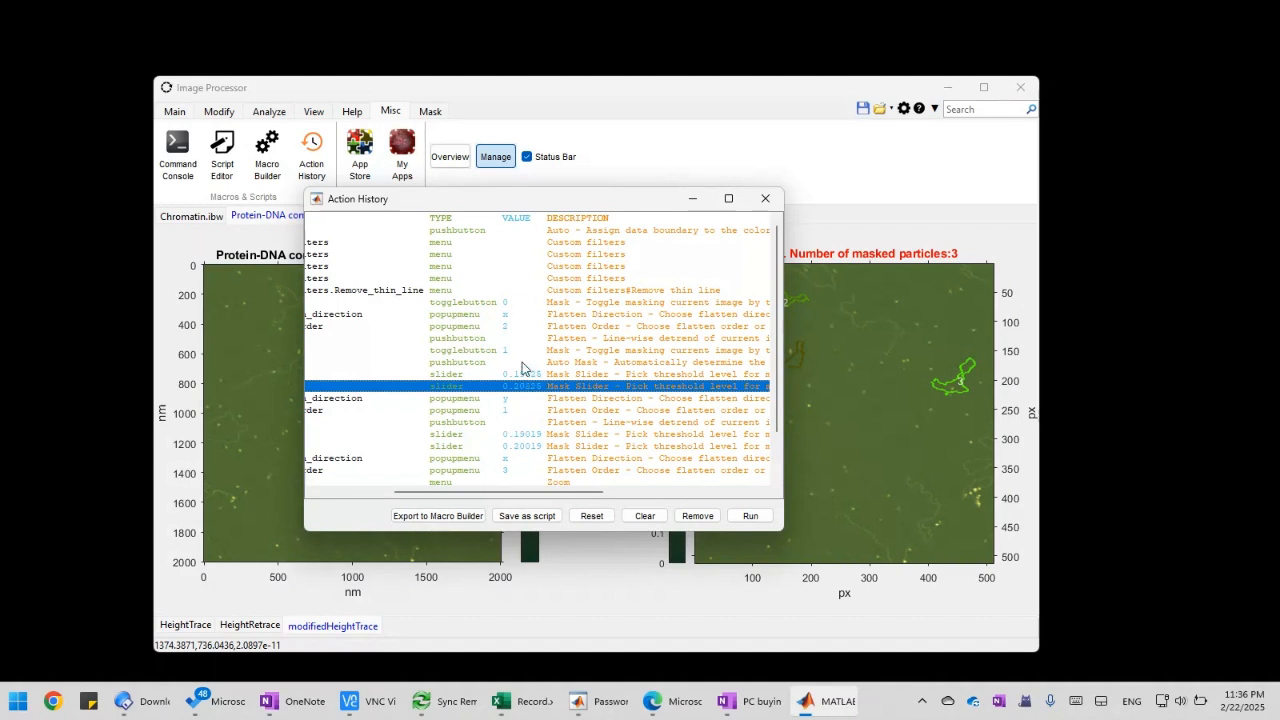
pyautogui.click(518, 402)
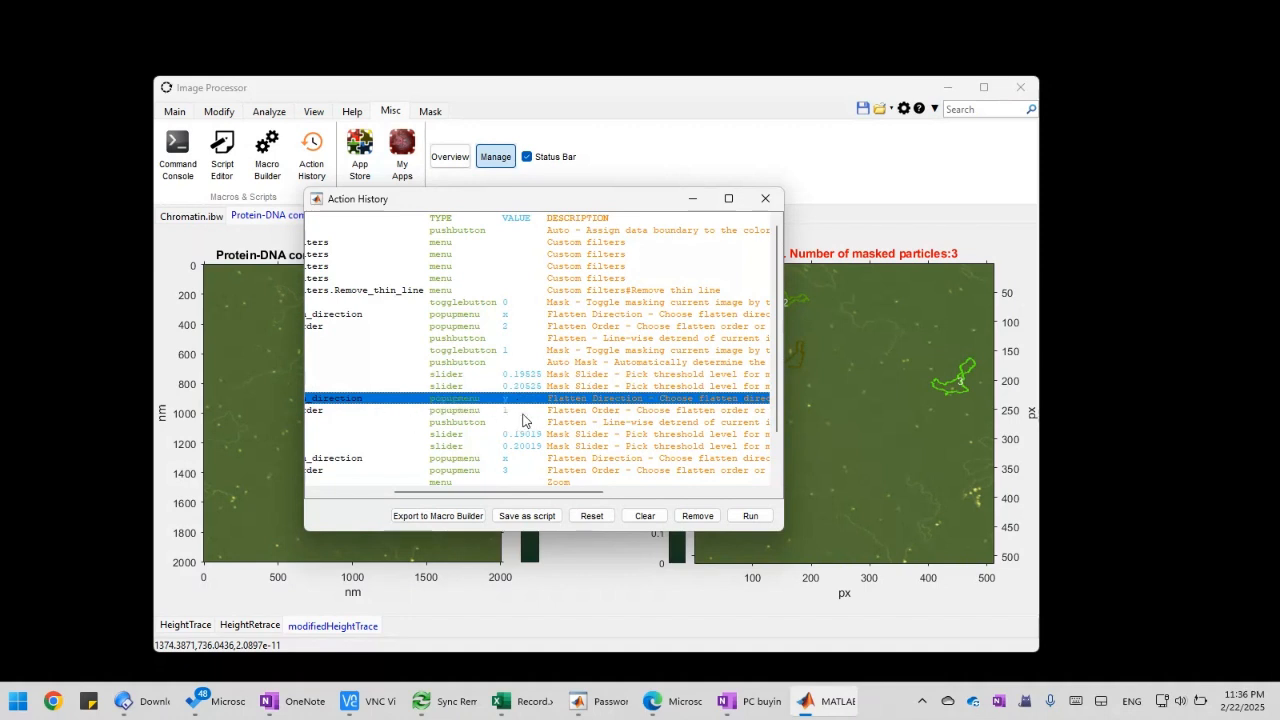
pyautogui.click(510, 314)
pyautogui.click(510, 326)
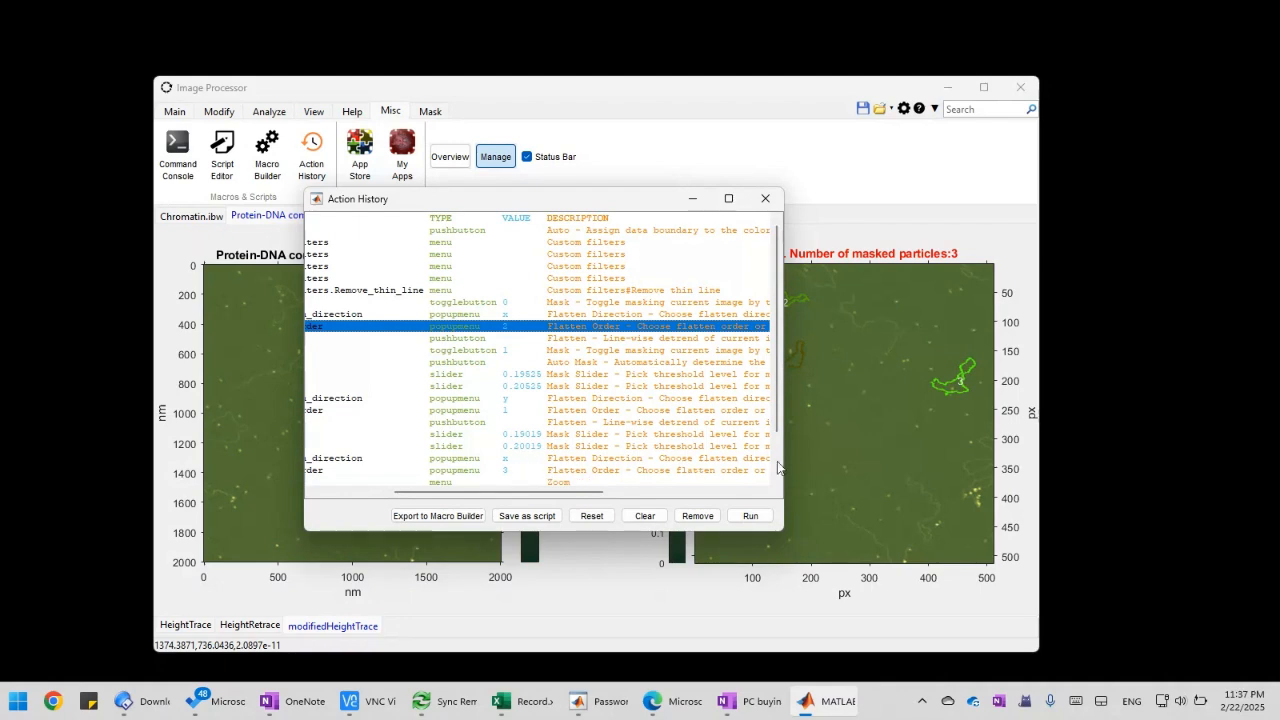
# Select all recorded actions from the Remove_thin_line filter through the final particleanalysis.analyze entry and check the selected range
pyautogui.scroll(-2, 779, 457)
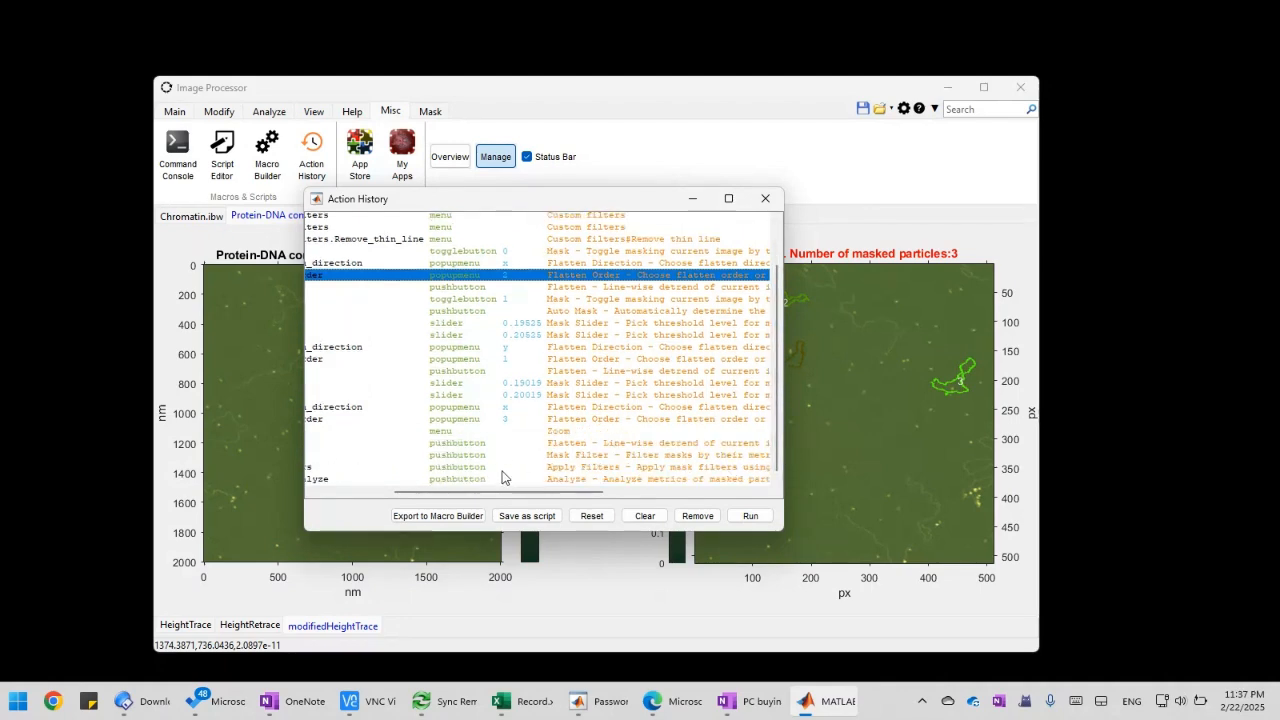
pyautogui.click(503, 478)
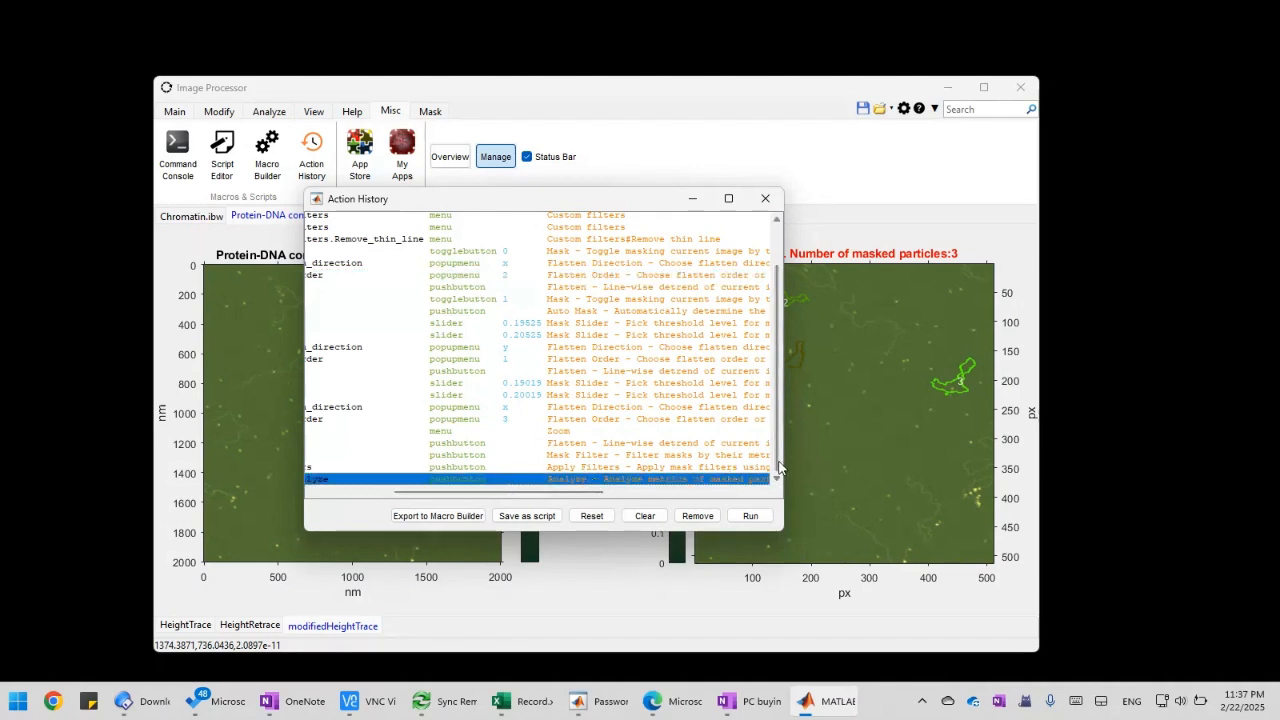
pyautogui.scroll(2, 779, 468)
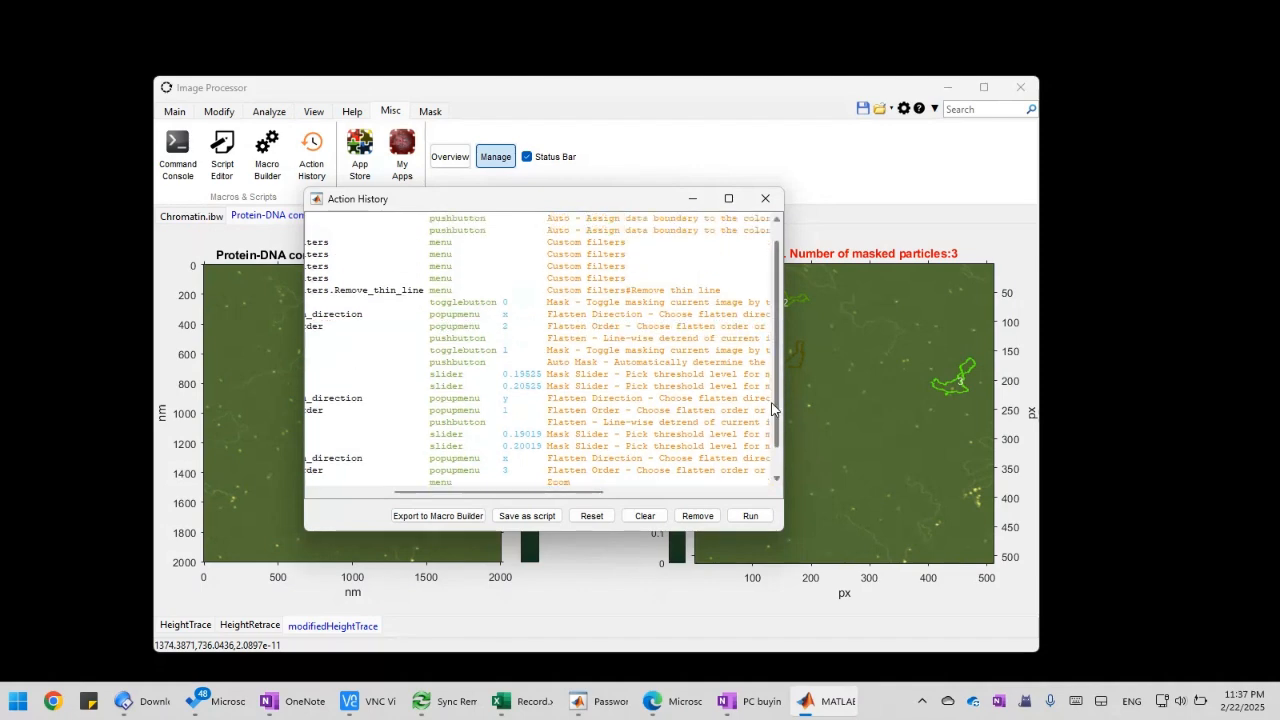
pyautogui.keyDown('shift'); pyautogui.click(565, 292); pyautogui.keyUp('shift')
pyautogui.click(577, 294)
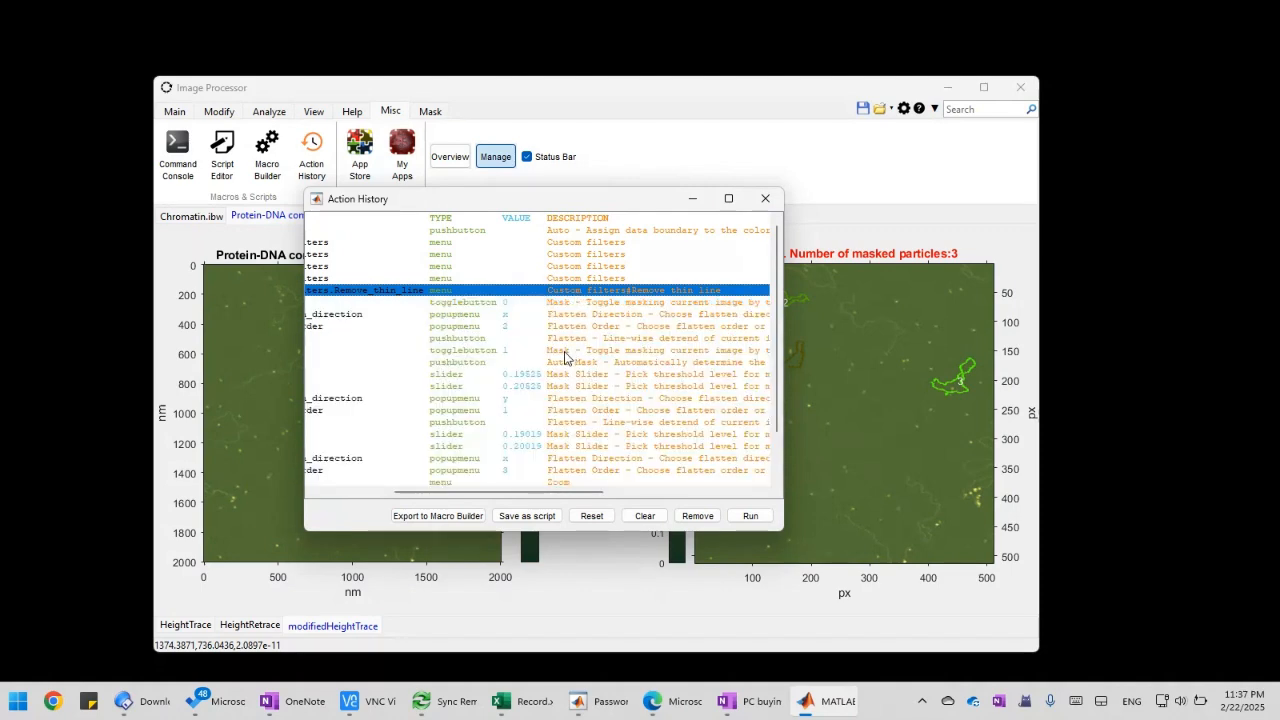
pyautogui.scroll(-2, 565, 356)
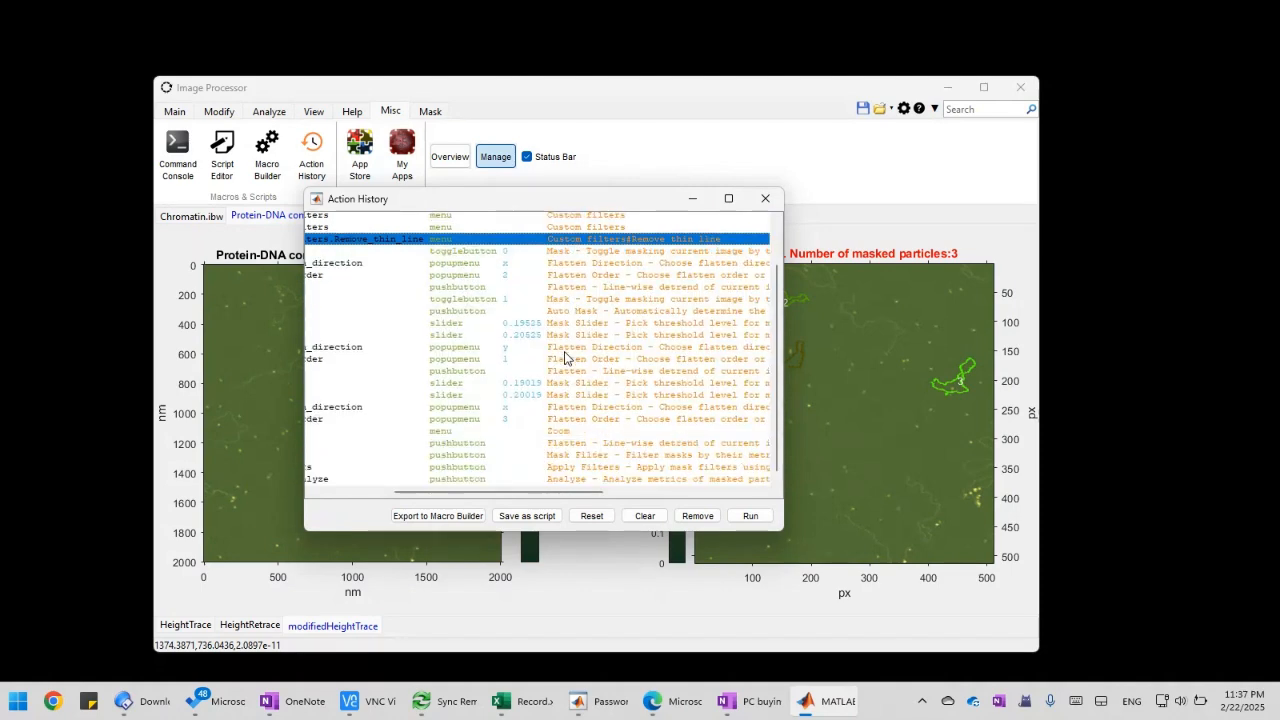
pyautogui.keyDown('shift'); pyautogui.click(541, 479); pyautogui.keyUp('shift')
pyautogui.scroll(2, 557, 435)
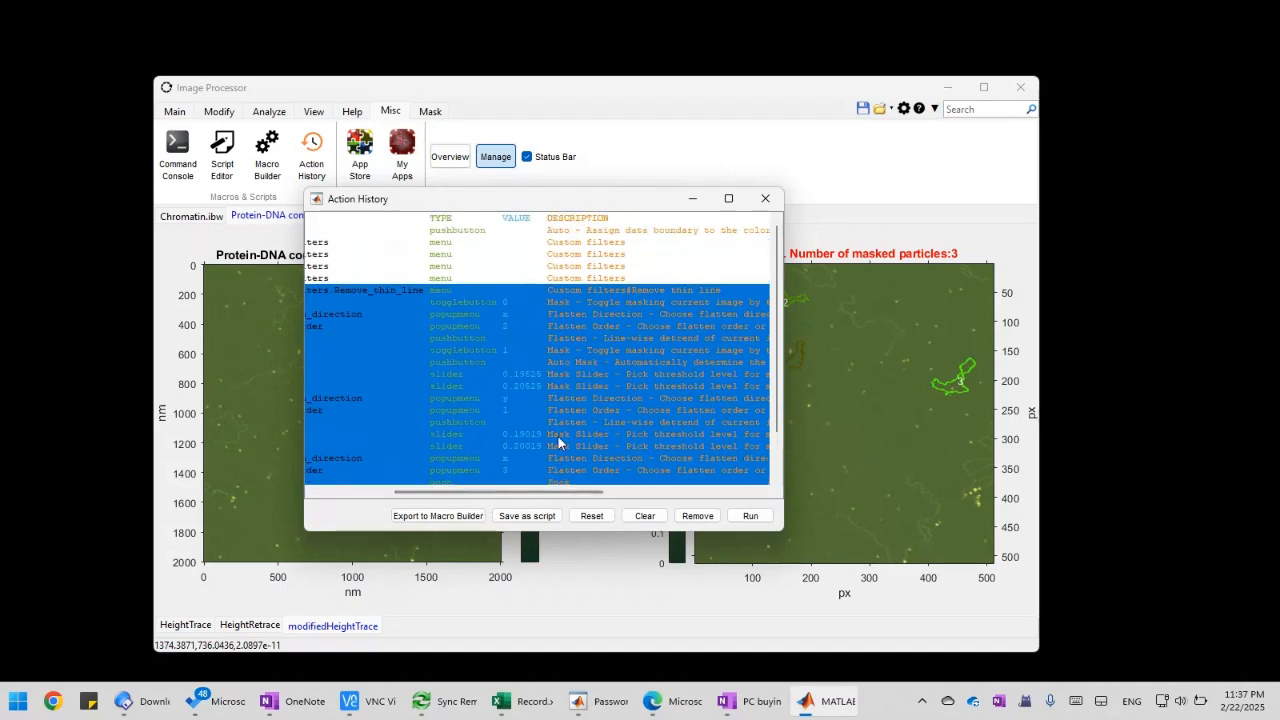
pyautogui.scroll(-2, 557, 435)
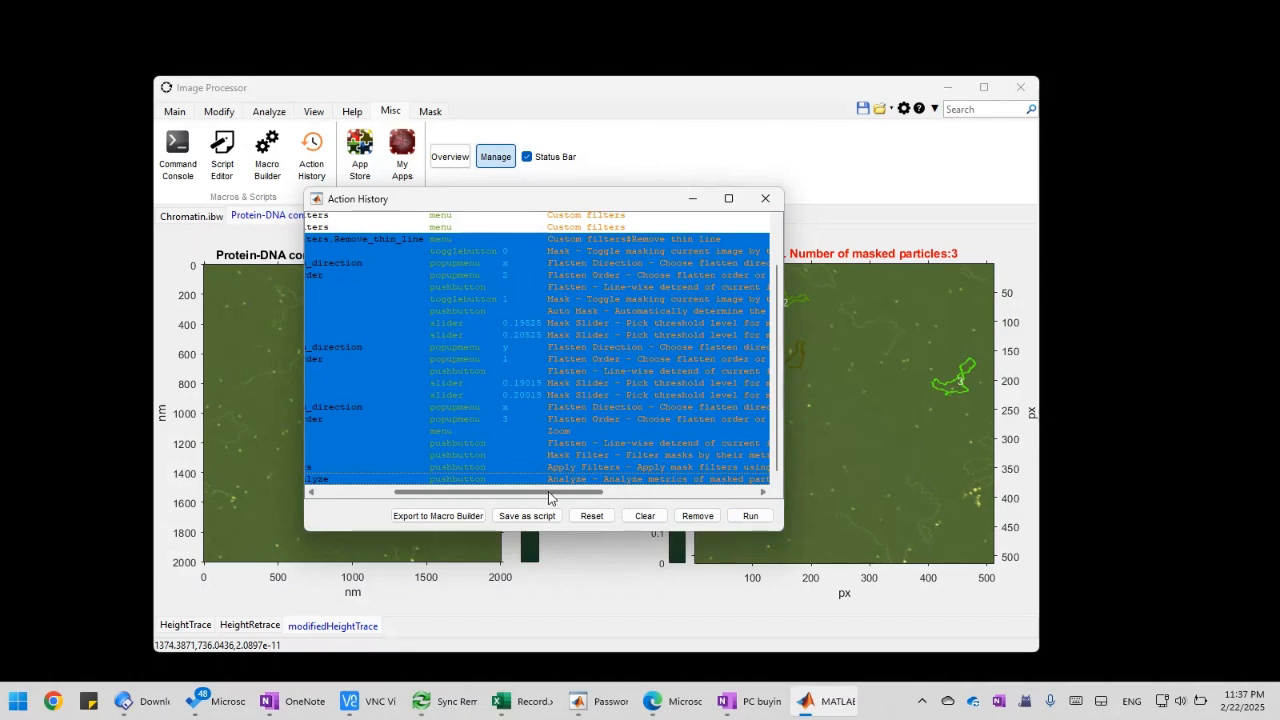
pyautogui.moveTo(548, 493); pyautogui.dragTo(422, 494)
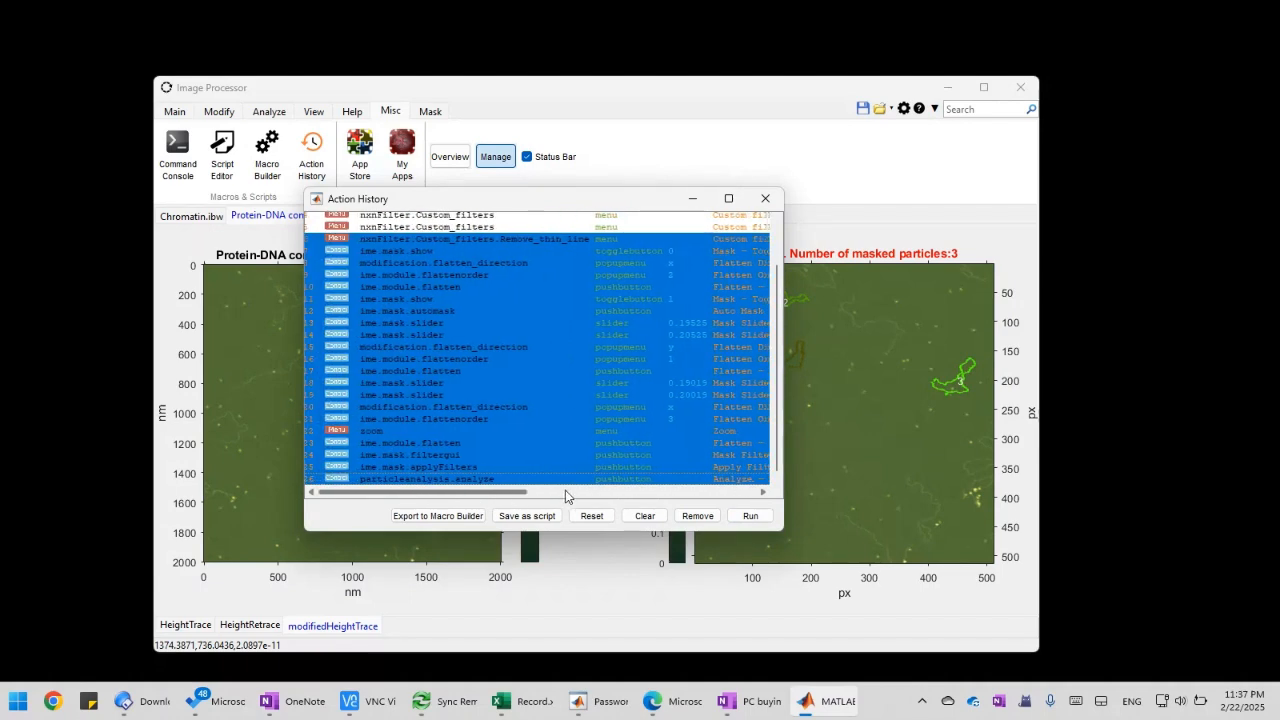
pyautogui.moveTo(565, 493)
pyautogui.mouseDown()
pyautogui.moveTo(717, 497)
pyautogui.moveTo(539, 497)
pyautogui.moveTo(517, 485)
pyautogui.moveTo(592, 490)
pyautogui.moveTo(546, 494)
pyautogui.mouseUp()
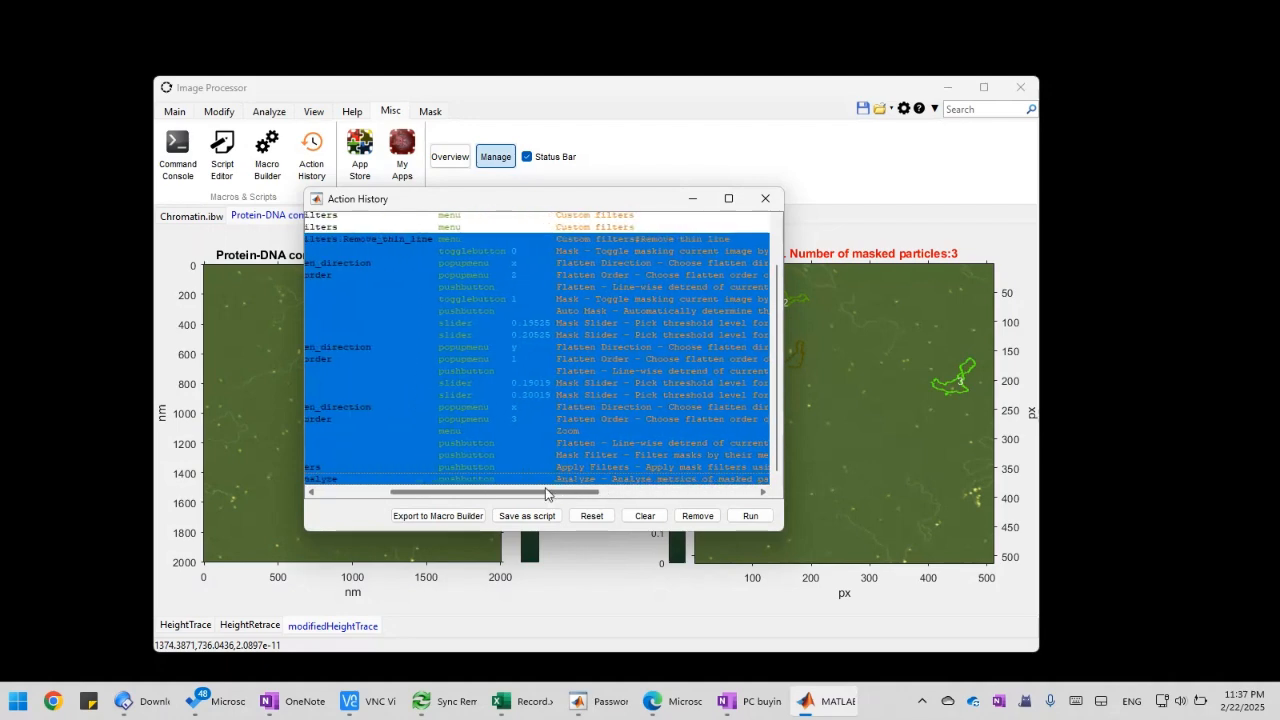
pyautogui.moveTo(539, 494); pyautogui.dragTo(533, 494)
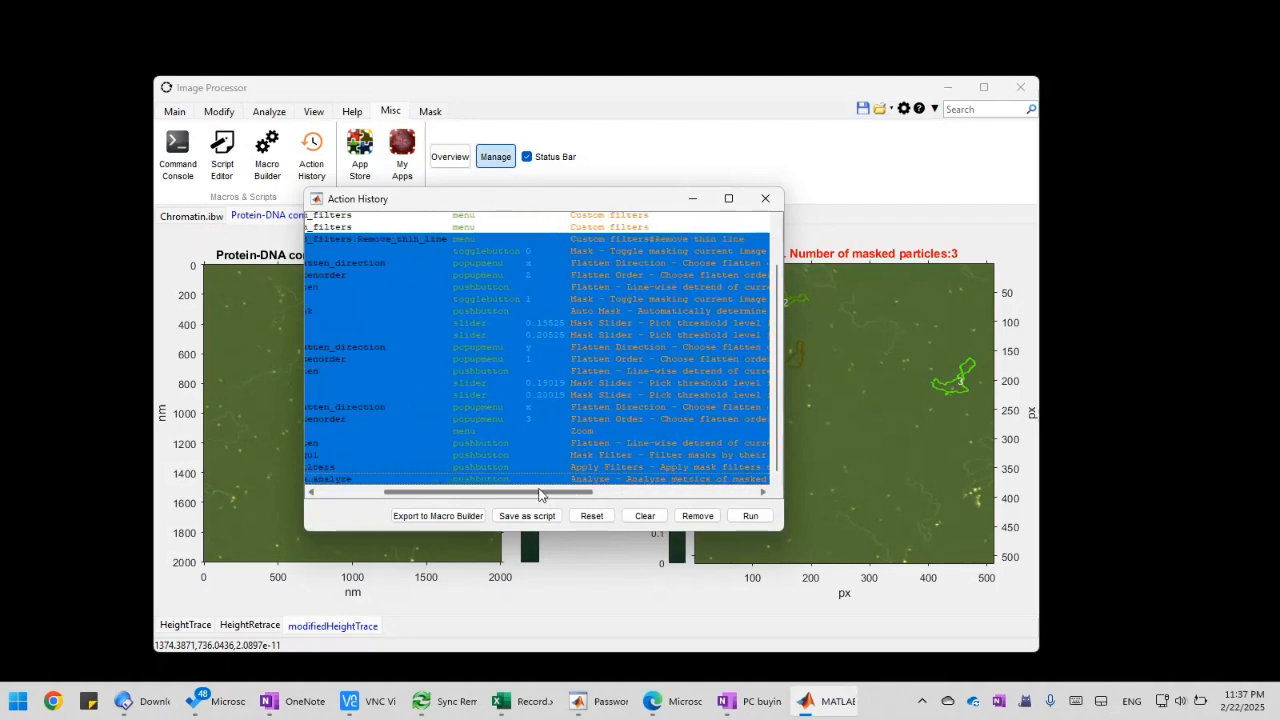
# Export the selected actions to the Macro Builder and move its window fully into view over the image window
pyautogui.click(444, 518)
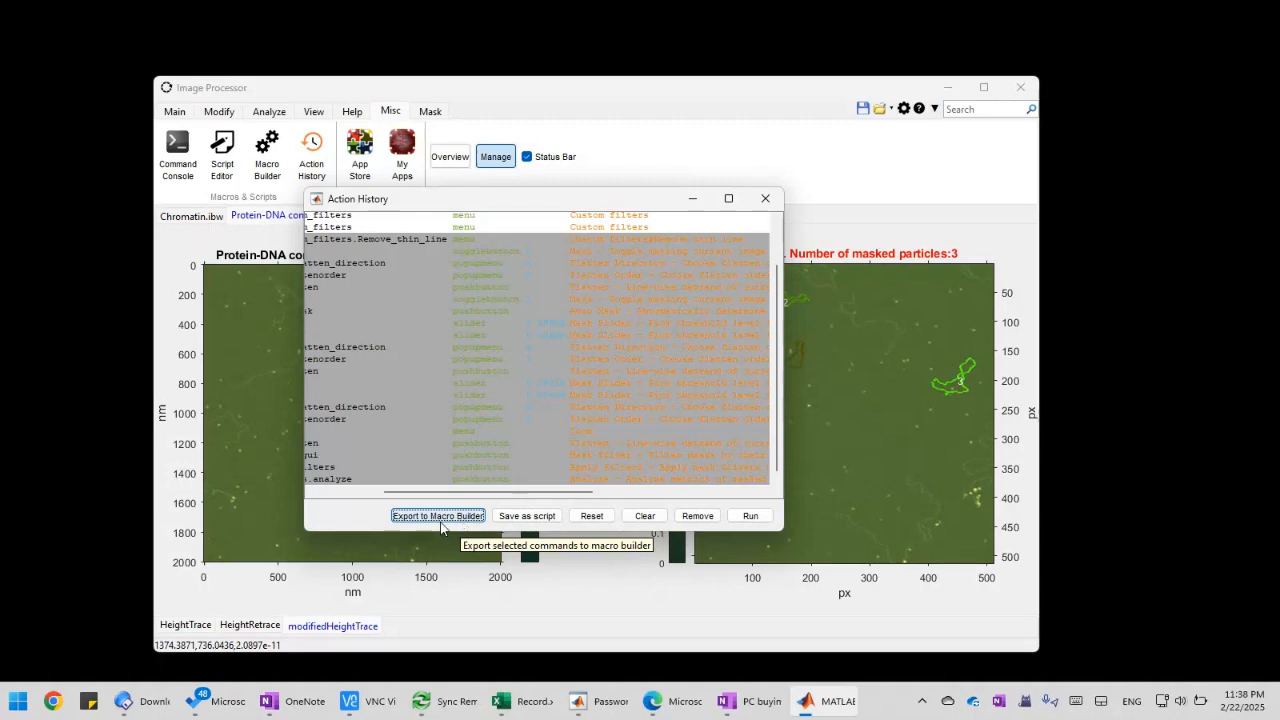
pyautogui.click(438, 516)
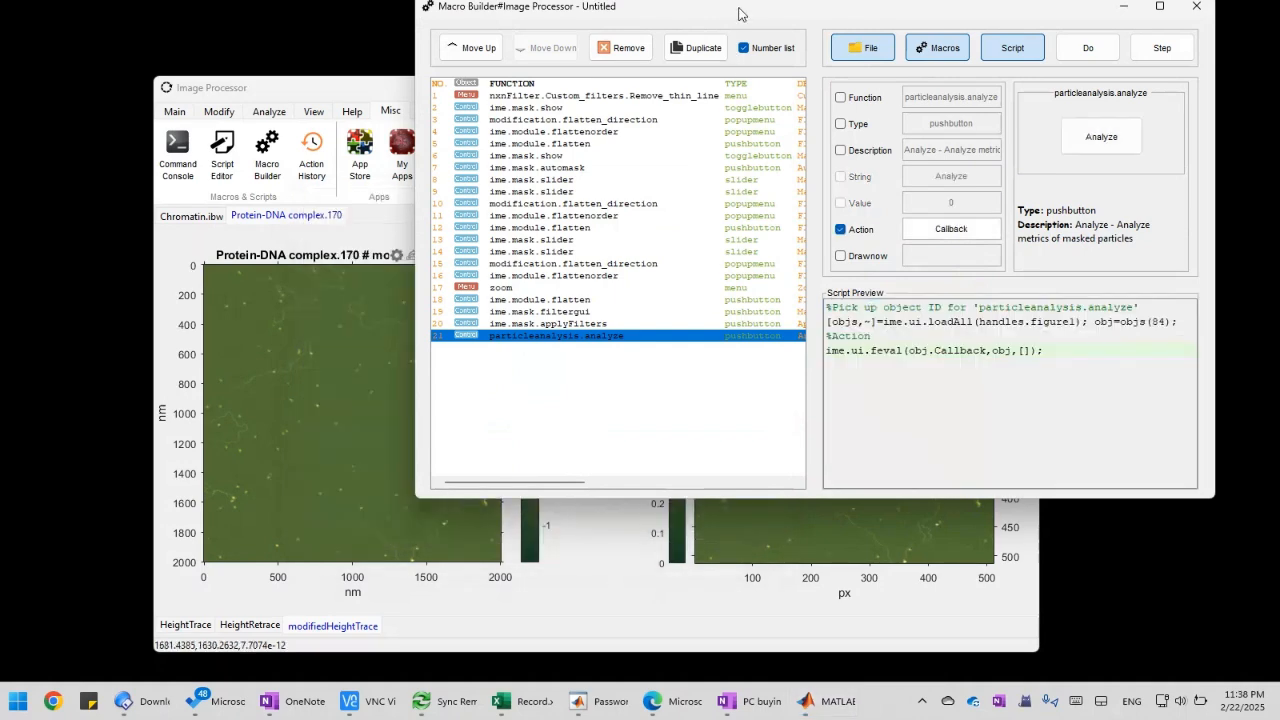
pyautogui.moveTo(740, 14); pyautogui.dragTo(570, 135)
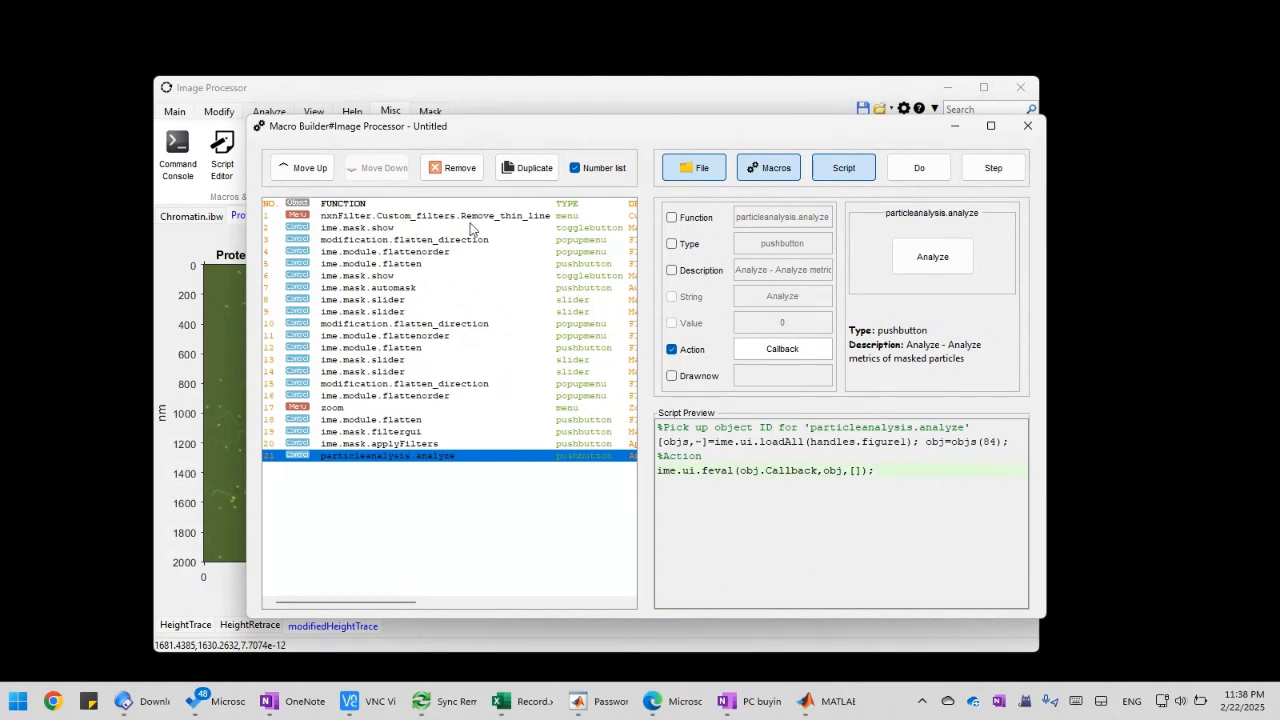
pyautogui.moveTo(586, 134); pyautogui.dragTo(543, 125)
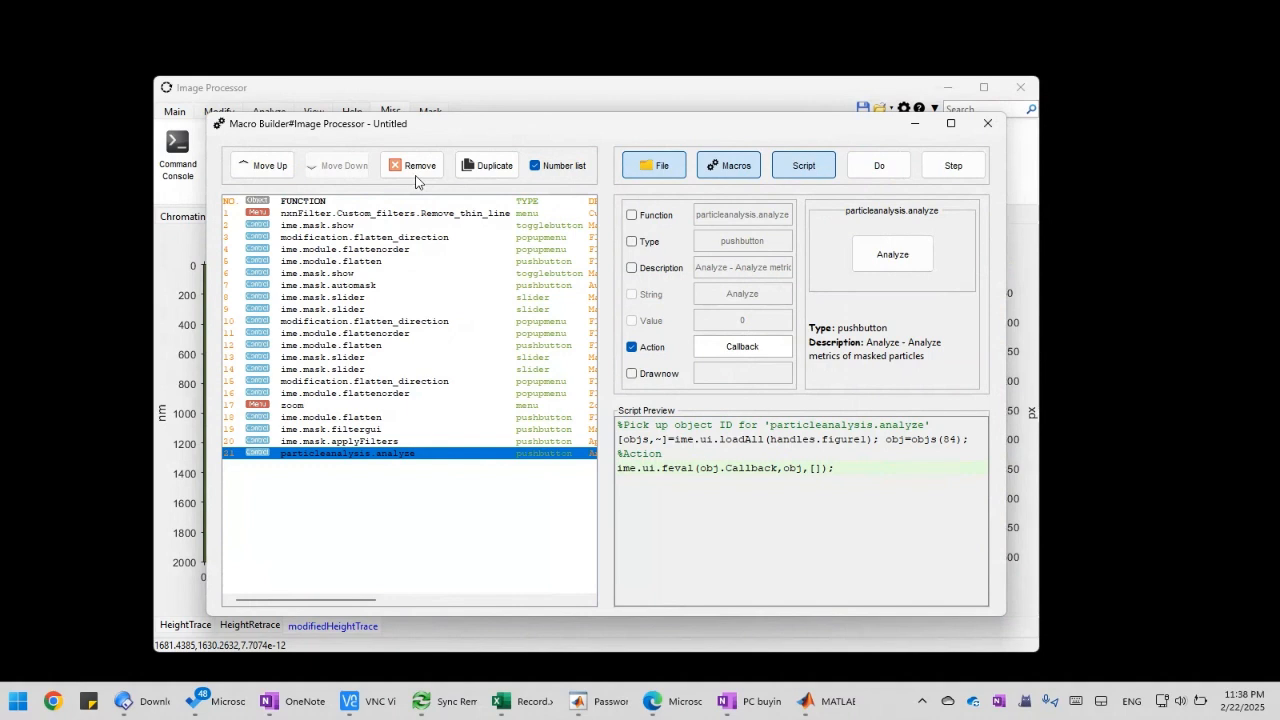
# Check the exported macro list from the Remove_thin_line filter through the final particleanalysis.analyze action
pyautogui.click(421, 264)
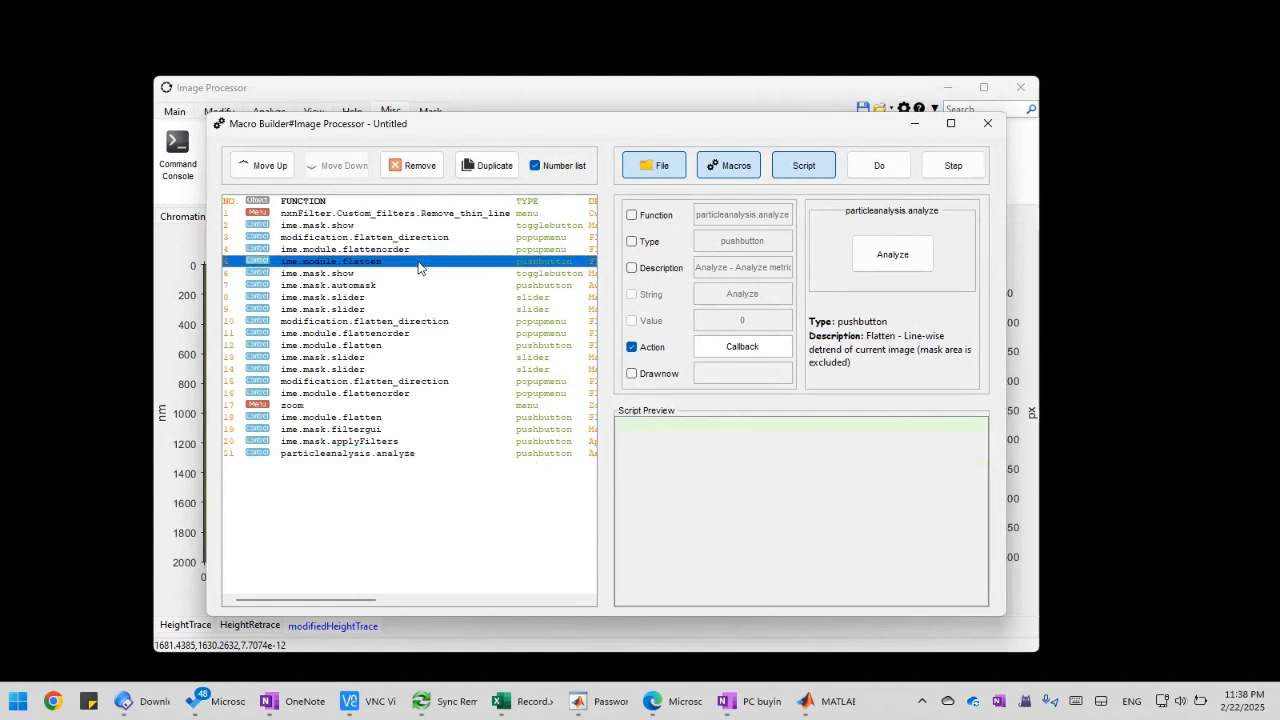
pyautogui.click(395, 214)
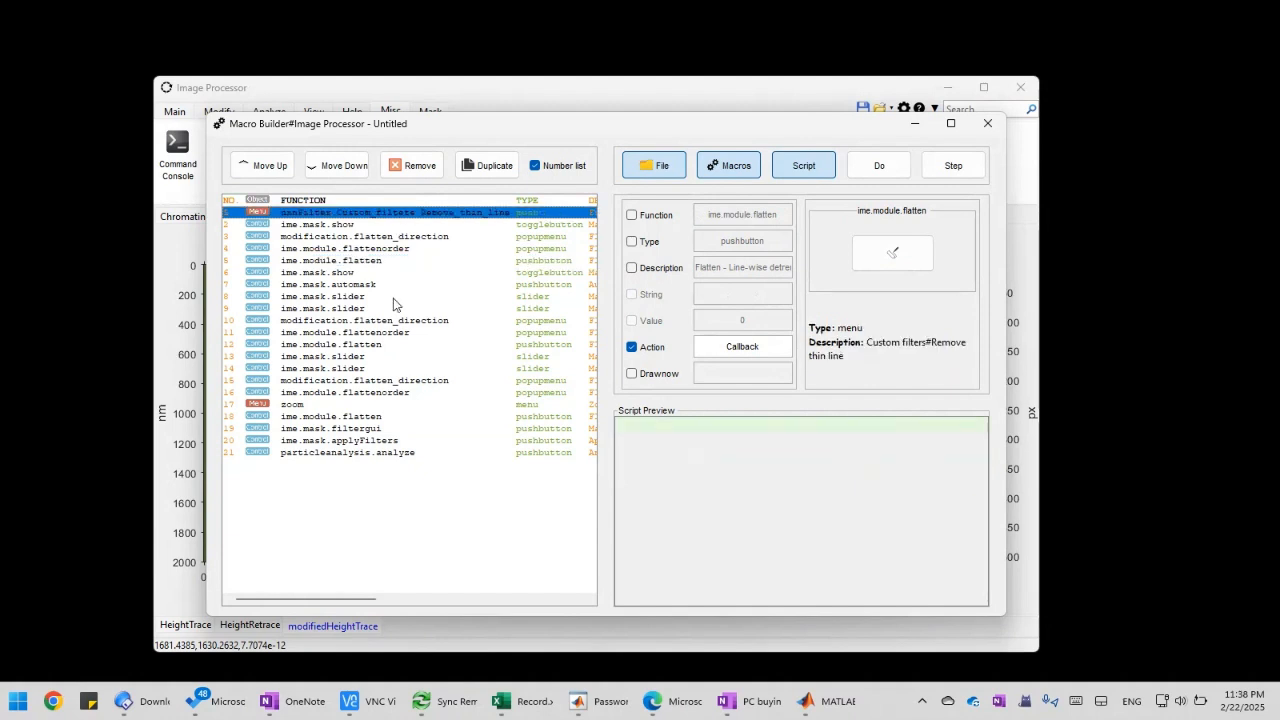
pyautogui.click(396, 451)
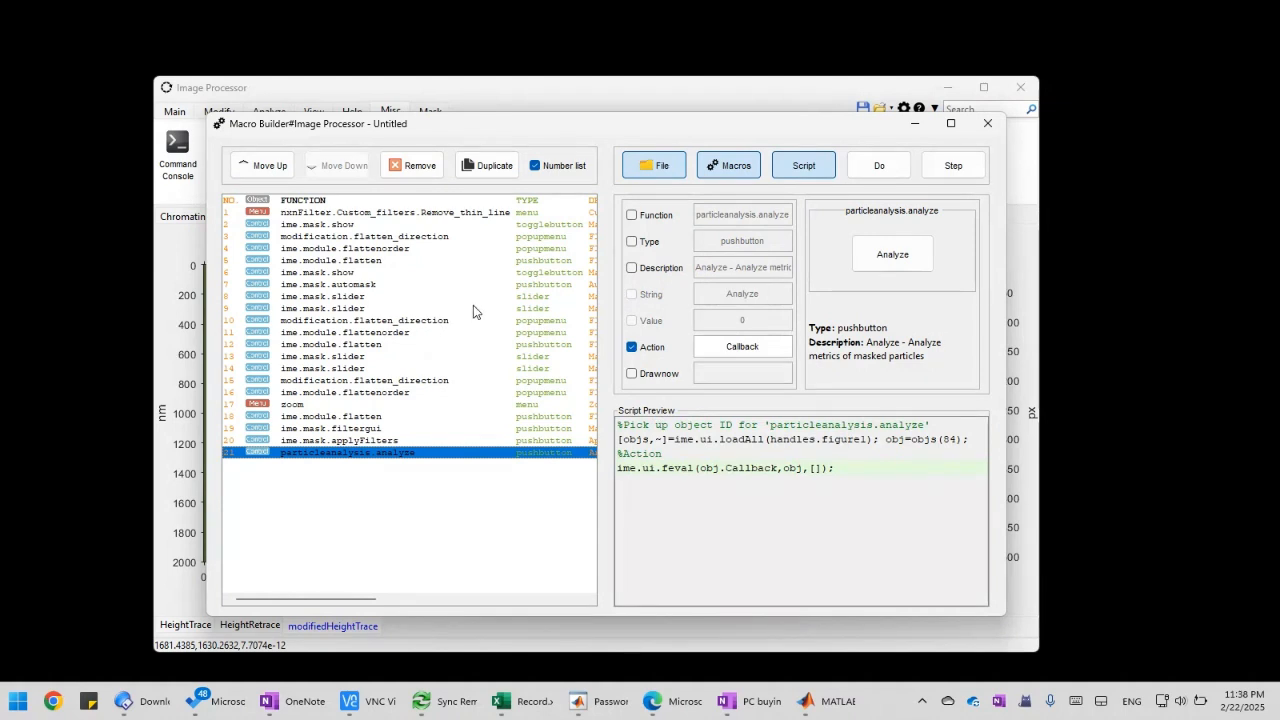
# Create a new blank macro and look over its options for adding actions beside the exported macro
pyautogui.click(644, 166)
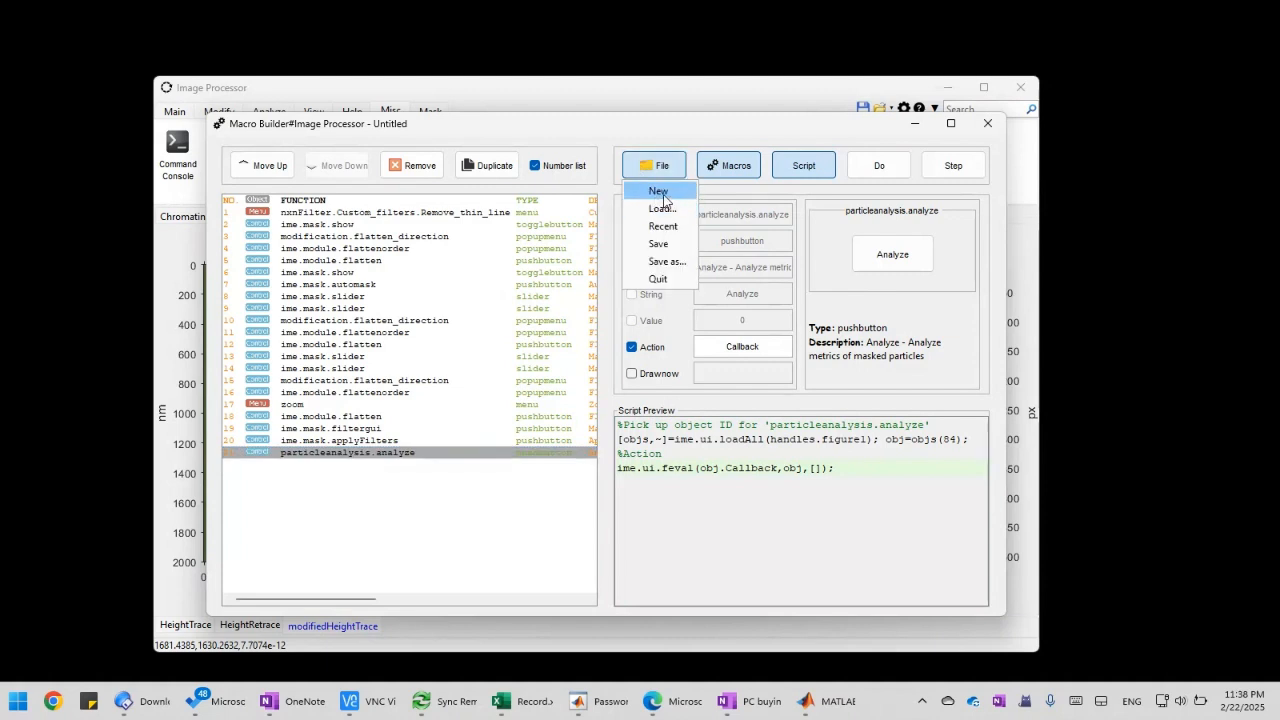
pyautogui.click(661, 193)
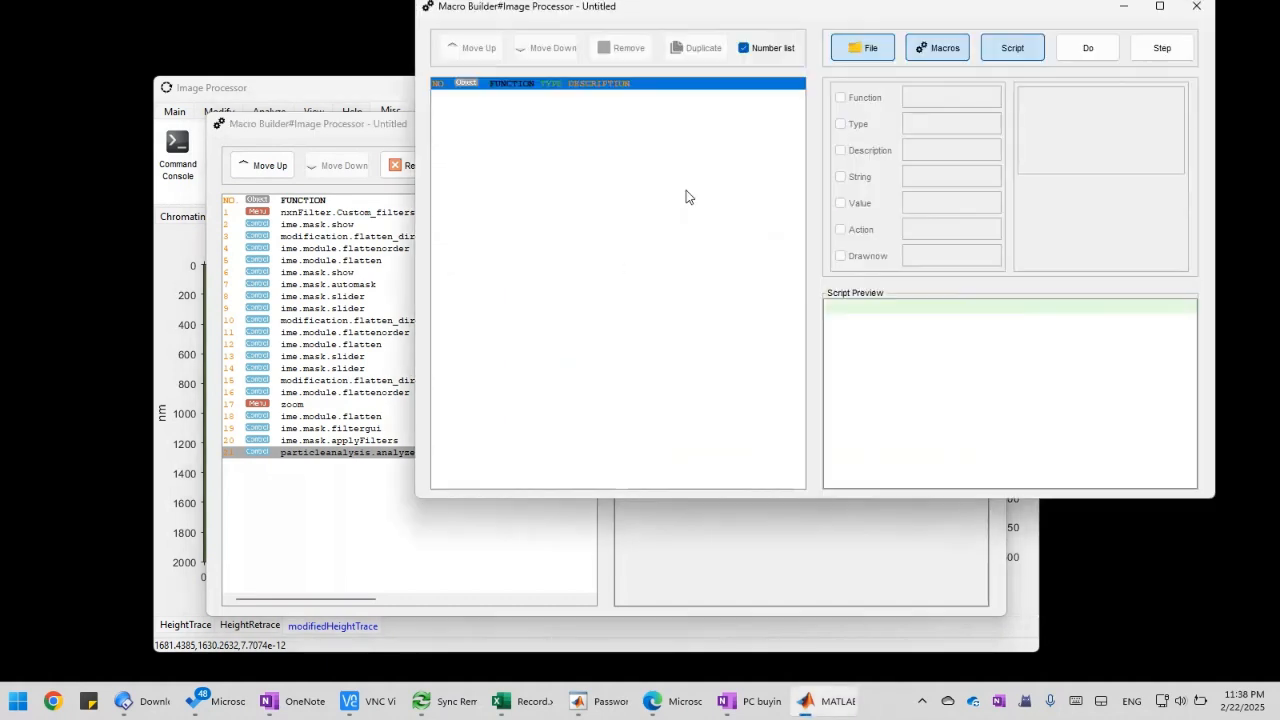
pyautogui.moveTo(766, 10); pyautogui.dragTo(594, 131)
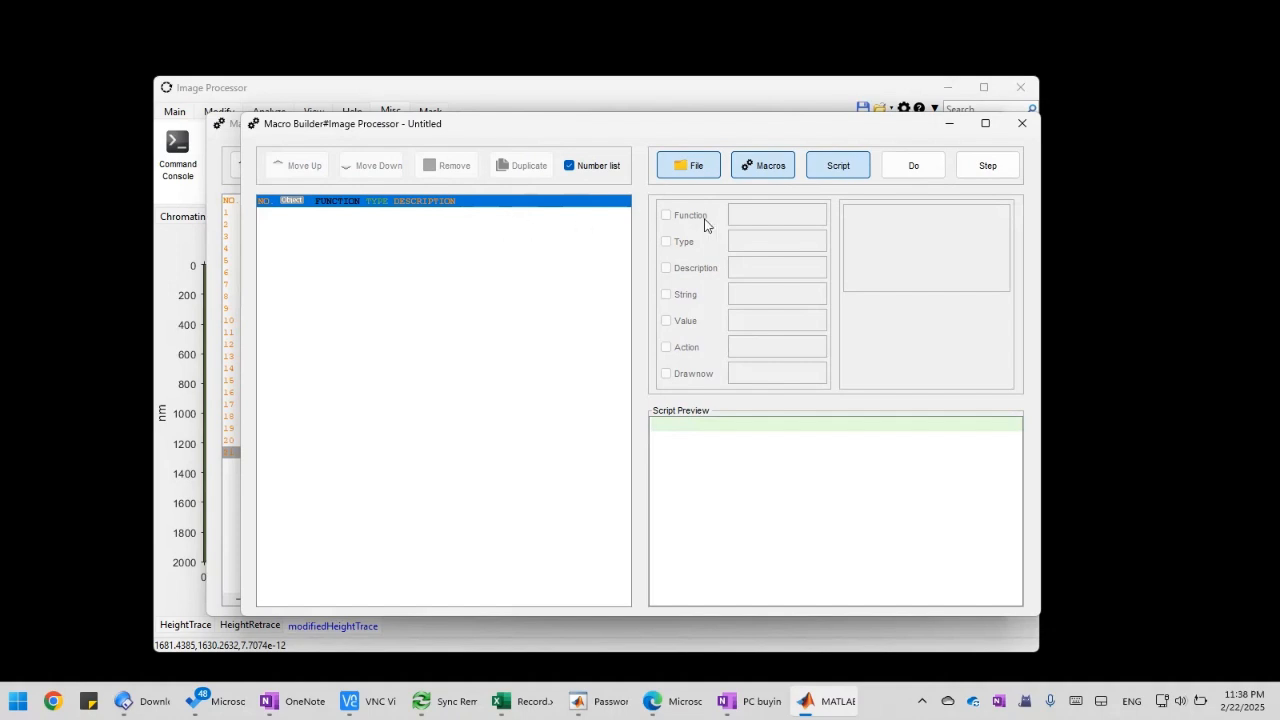
pyautogui.click(752, 167)
pyautogui.moveTo(606, 131); pyautogui.dragTo(848, 137)
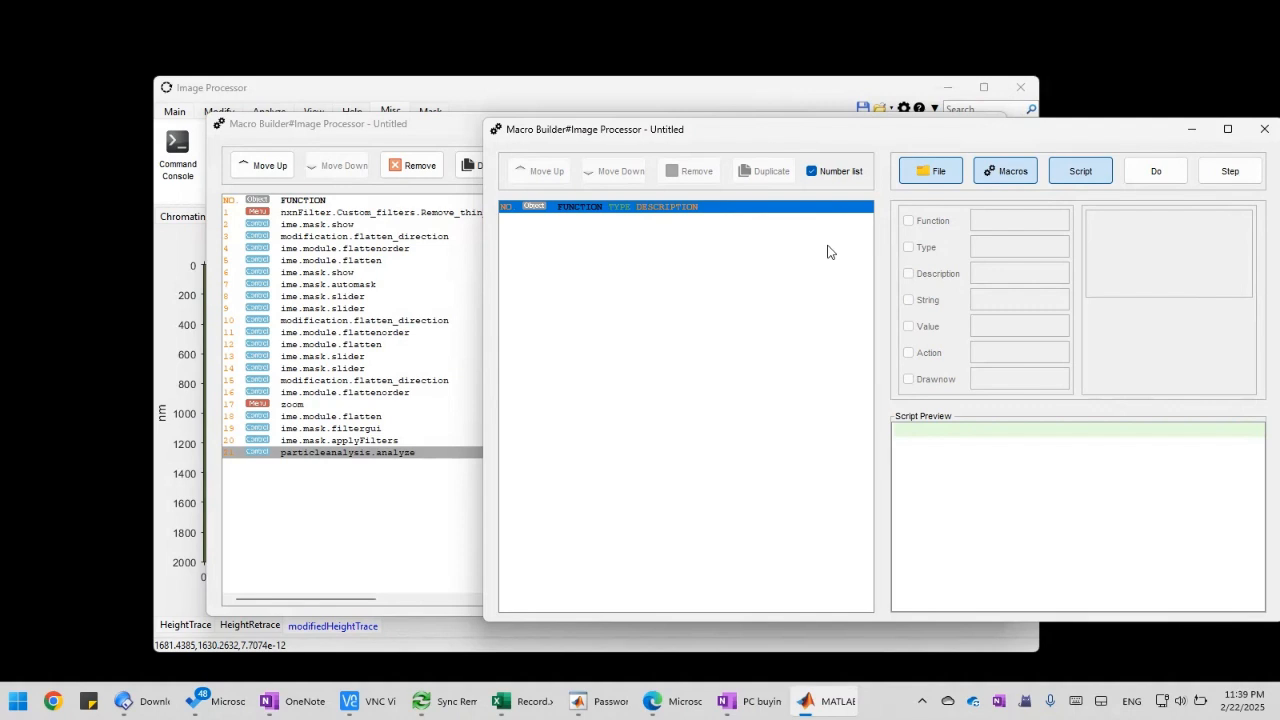
pyautogui.moveTo(869, 141); pyautogui.dragTo(701, 147)
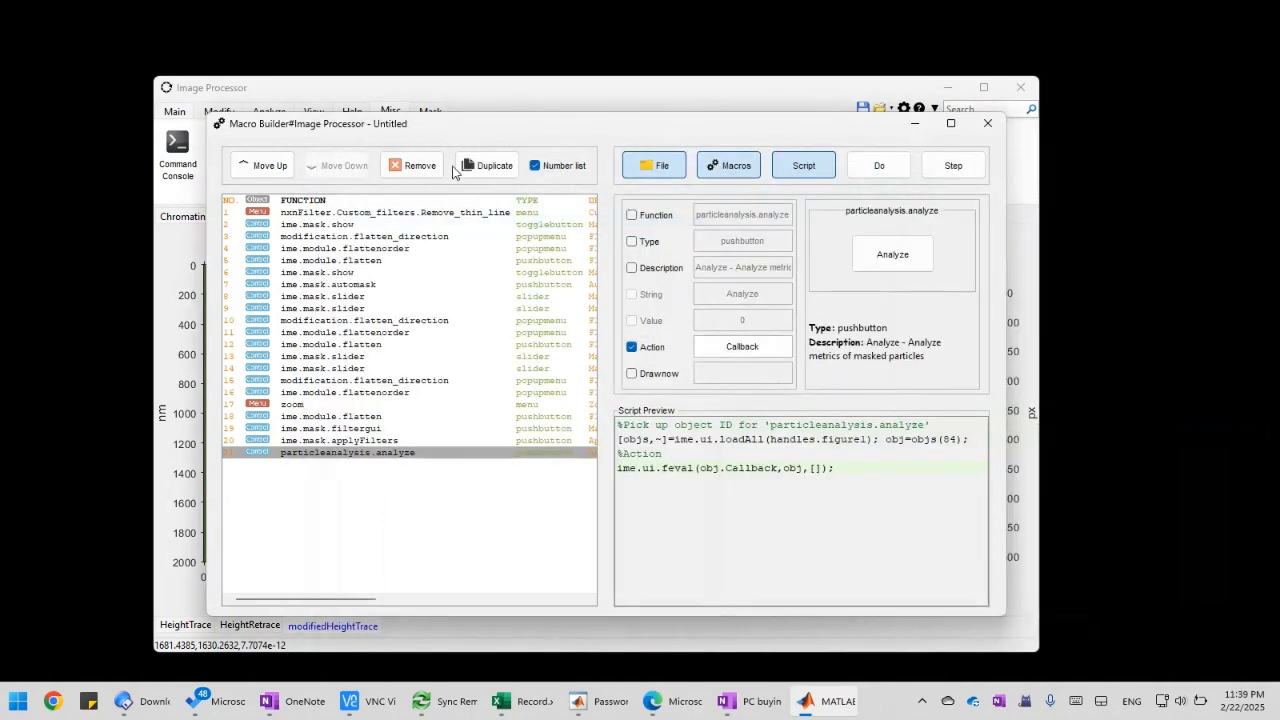
# Compare the settings and script previews of the Remove_thin_line filter and the first ime.mask.show action in the exported macro
pyautogui.moveTo(452, 132)
pyautogui.mouseDown()
pyautogui.moveTo(483, 130)
pyautogui.moveTo(468, 132)
pyautogui.mouseUp()
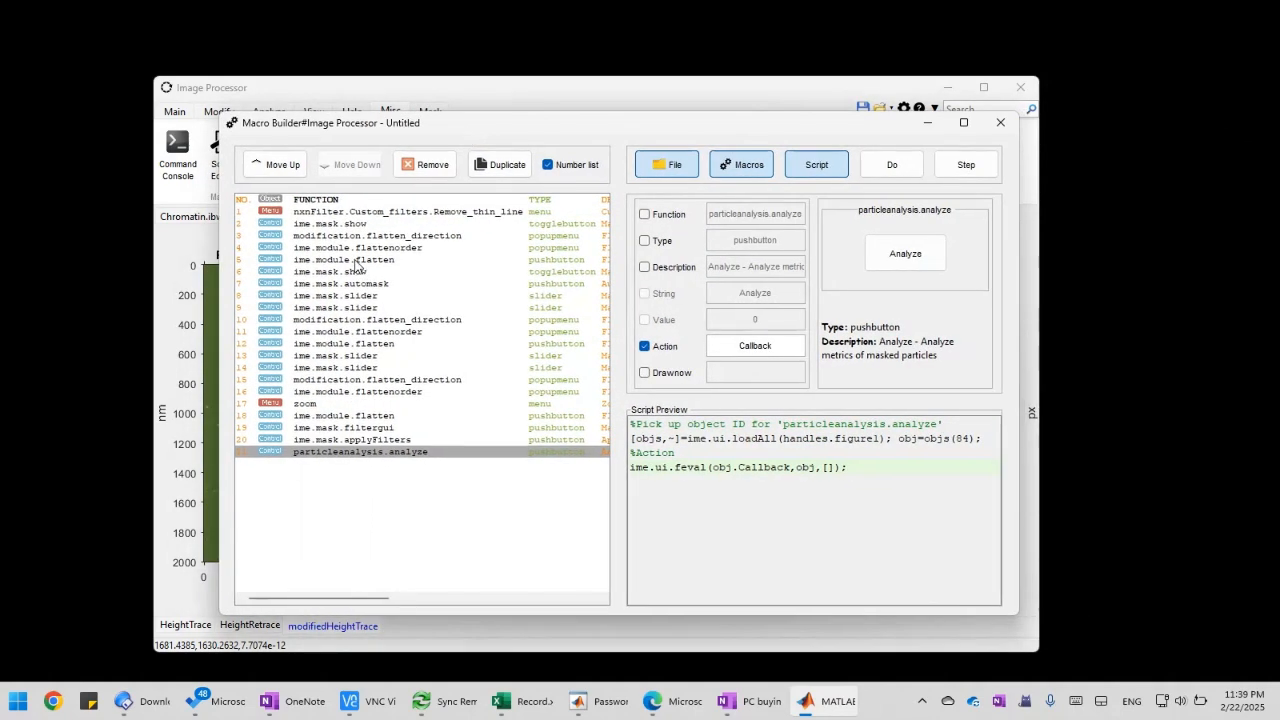
pyautogui.click(393, 214)
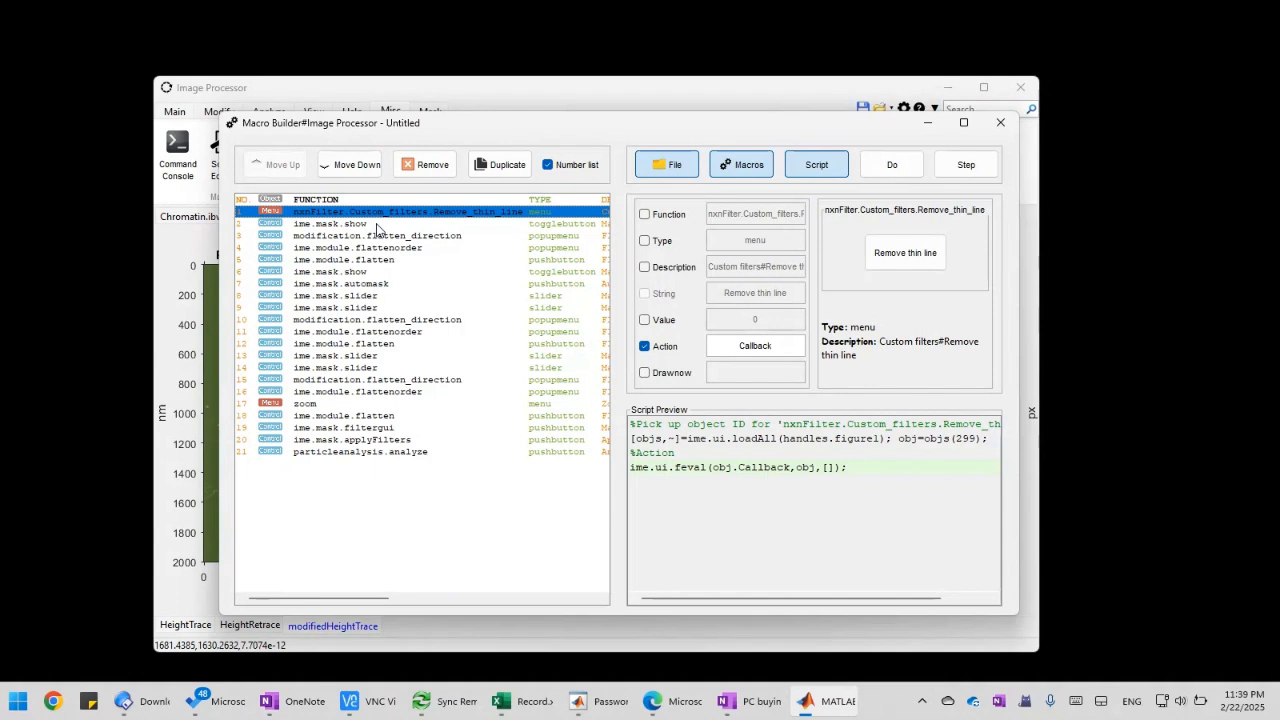
pyautogui.click(376, 225)
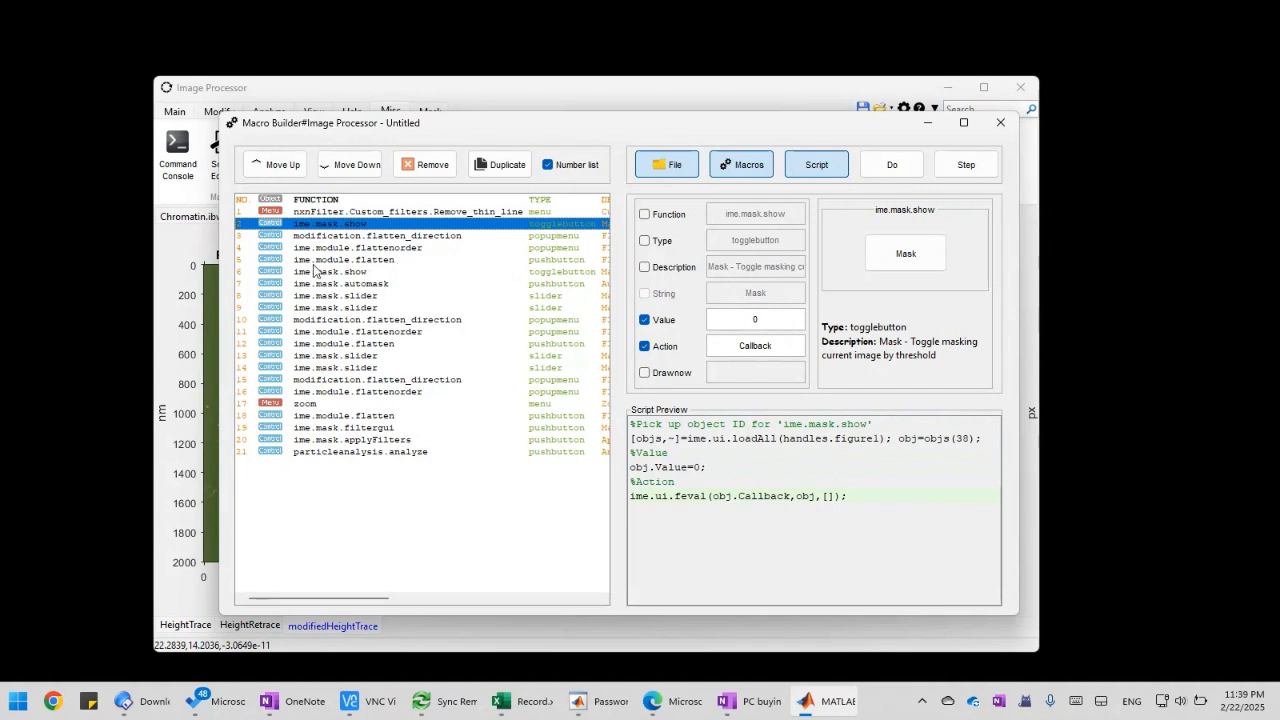
pyautogui.click(390, 212)
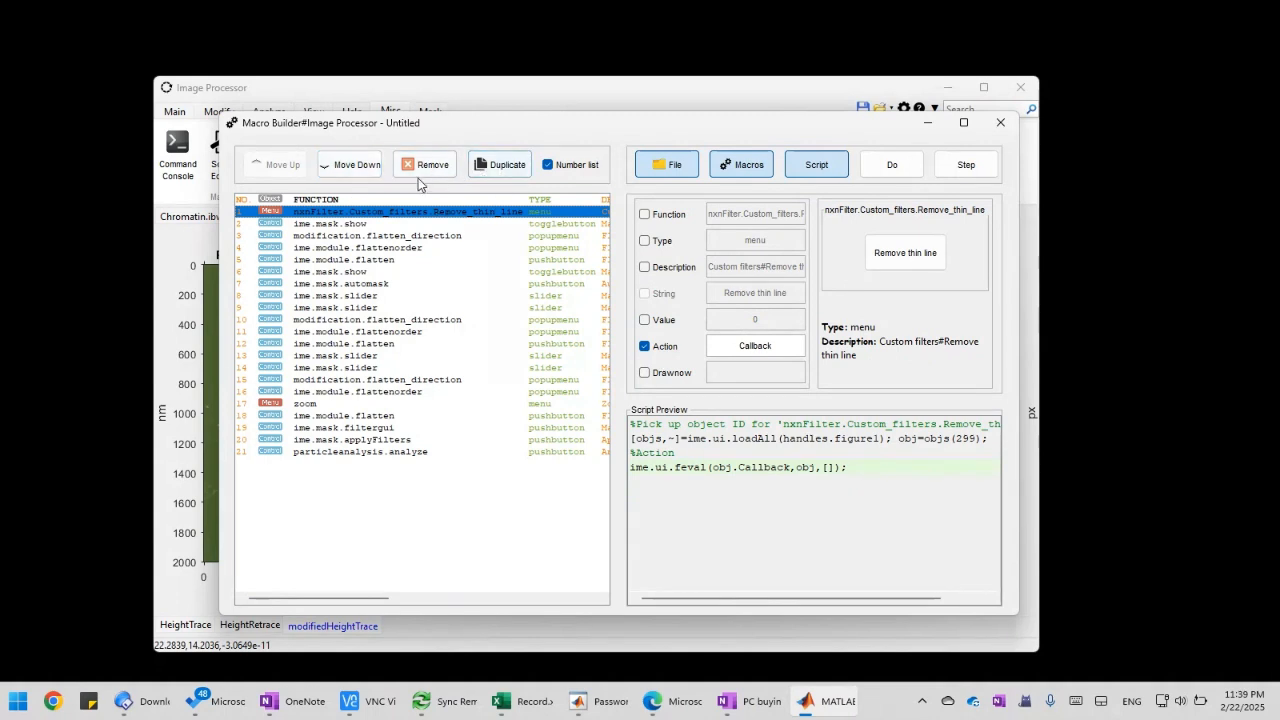
# Look over the Macro Builder's options for adding macros, handling scripts and managing macro files
pyautogui.click(747, 170)
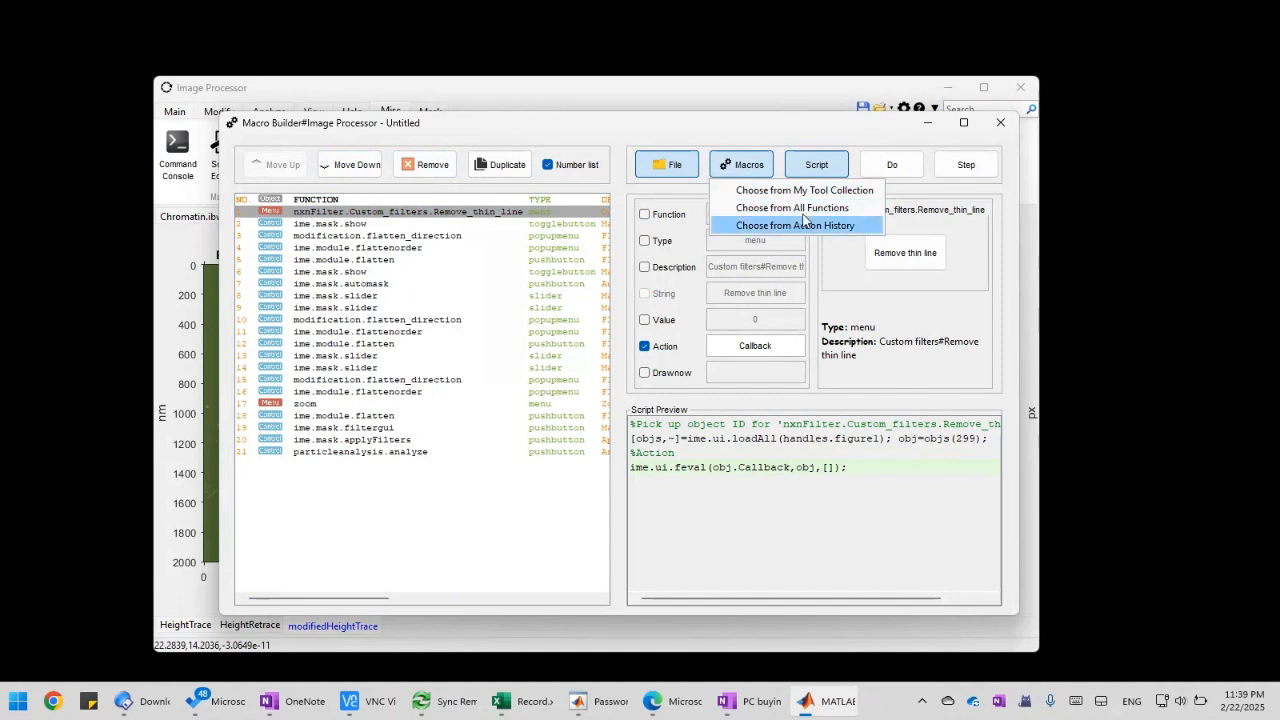
pyautogui.click(704, 142)
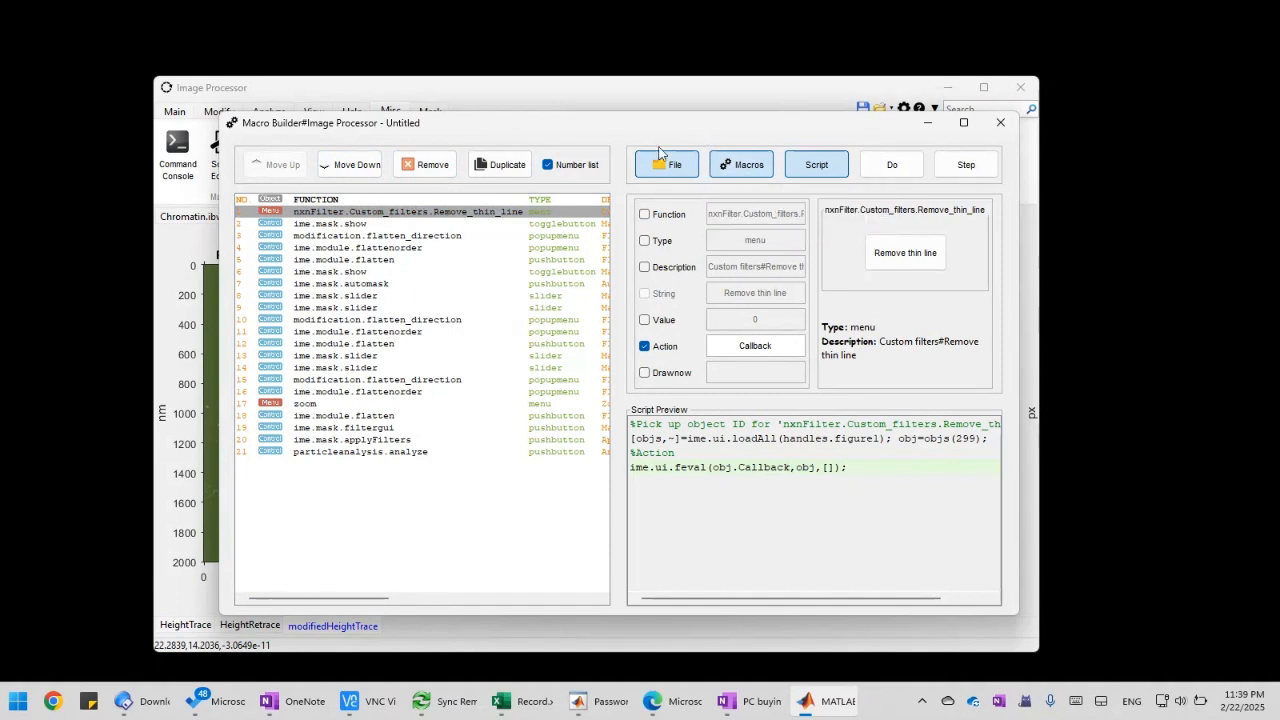
pyautogui.click(810, 172)
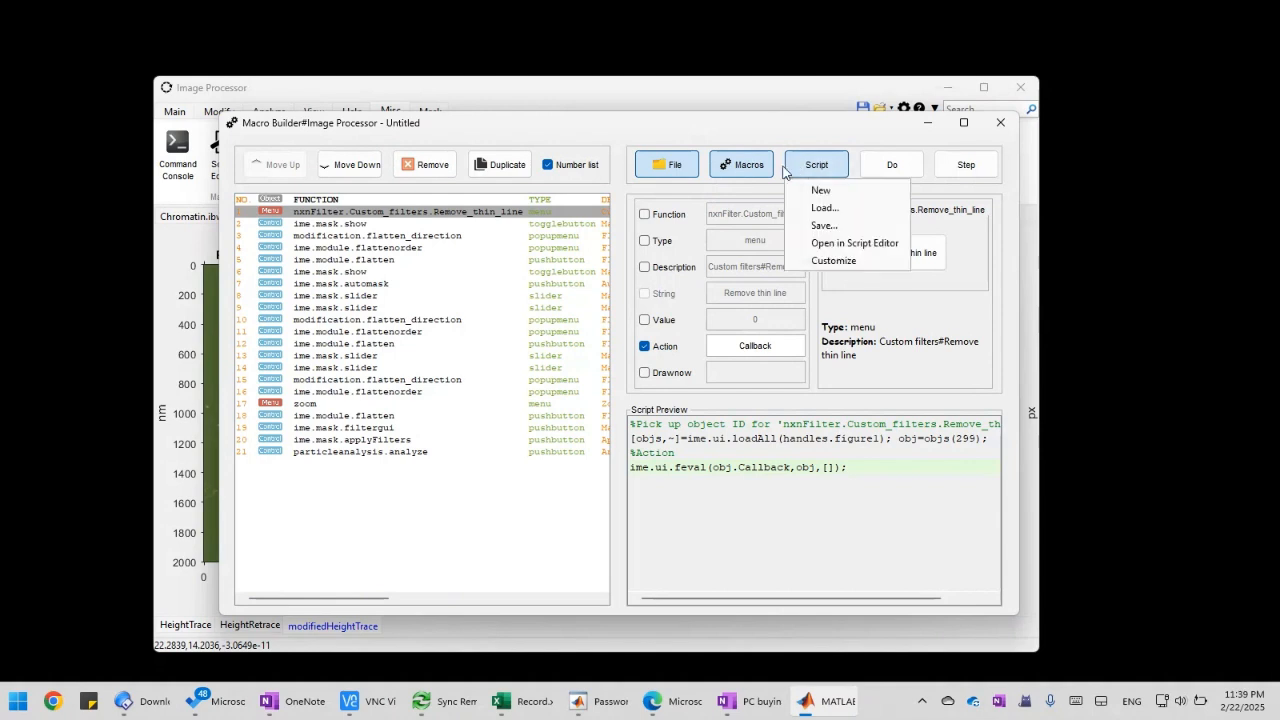
pyautogui.click(664, 142)
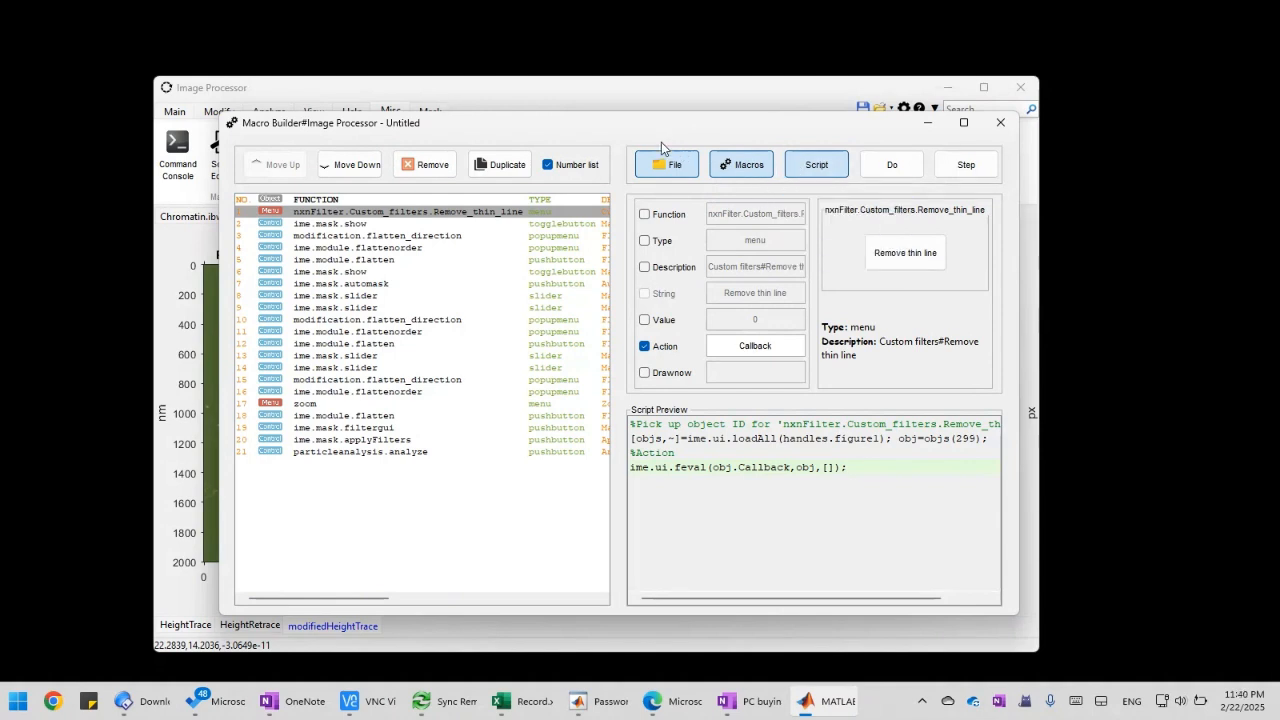
pyautogui.click(681, 178)
pyautogui.click(602, 126)
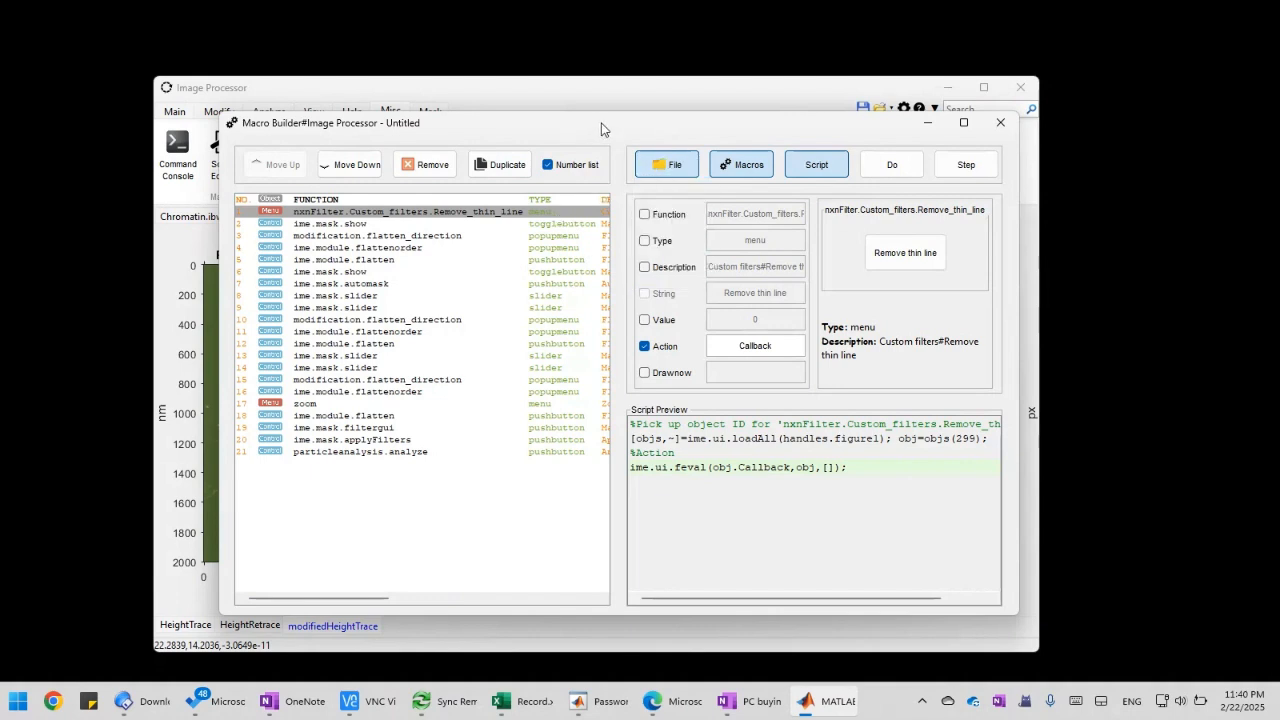
# Examine the Remove_thin_line action's script preview and the options for opening or customizing its script
pyautogui.click(443, 215)
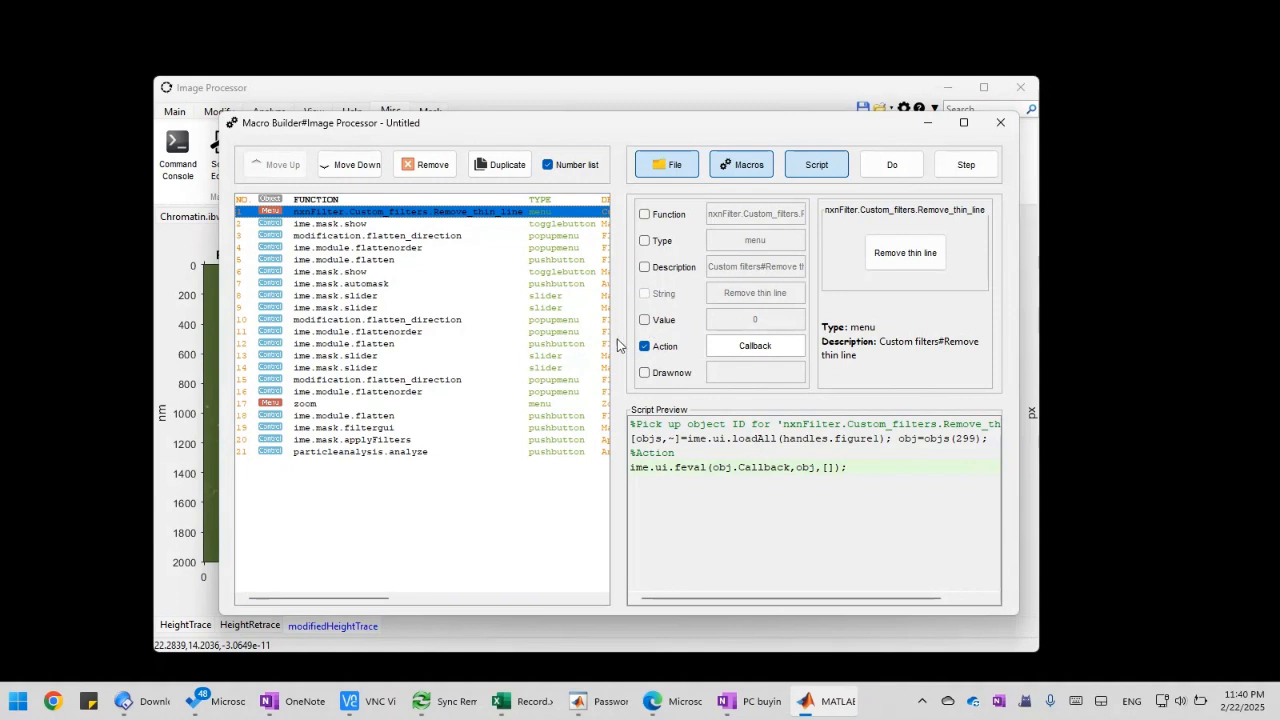
pyautogui.moveTo(732, 428); pyautogui.dragTo(802, 467)
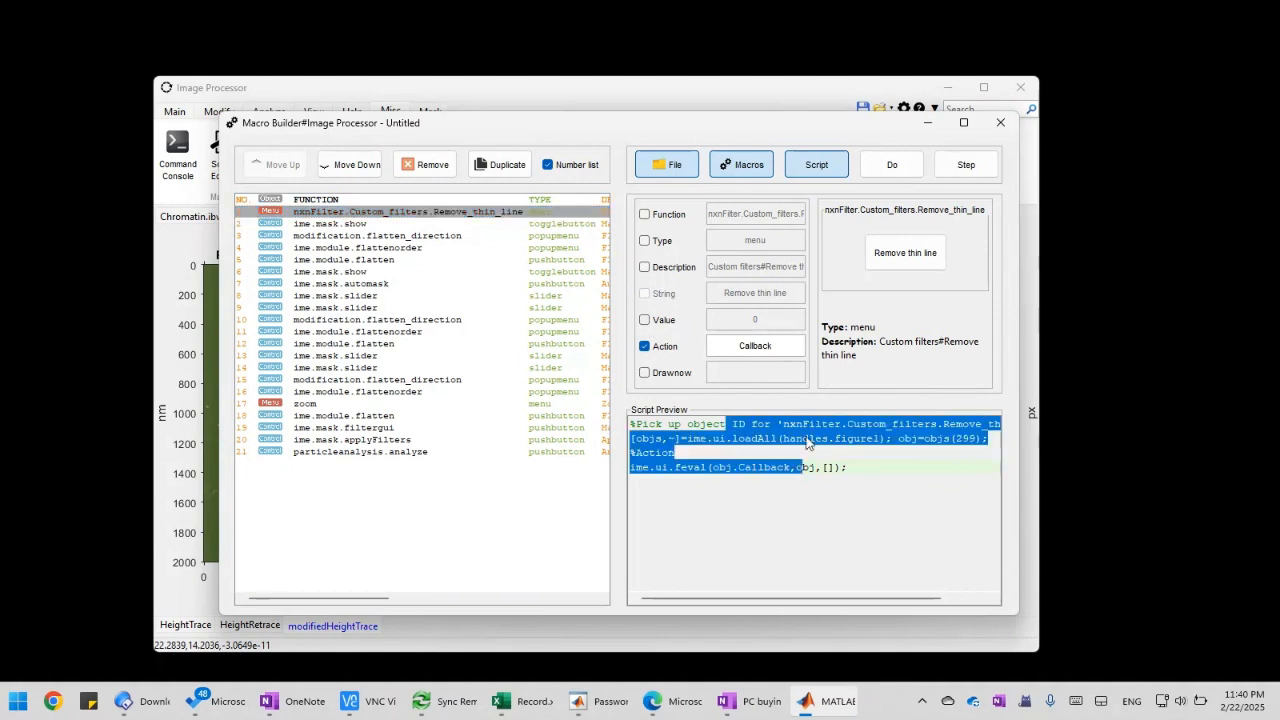
pyautogui.click(806, 175)
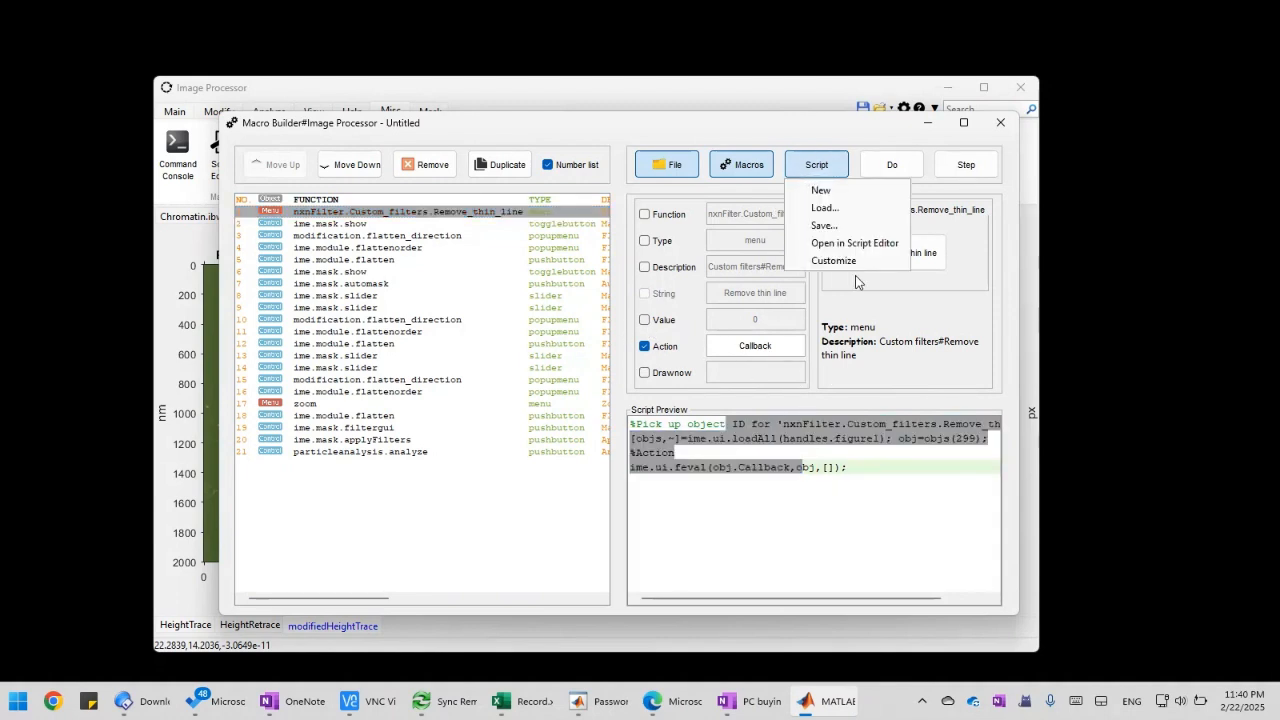
pyautogui.click(881, 370)
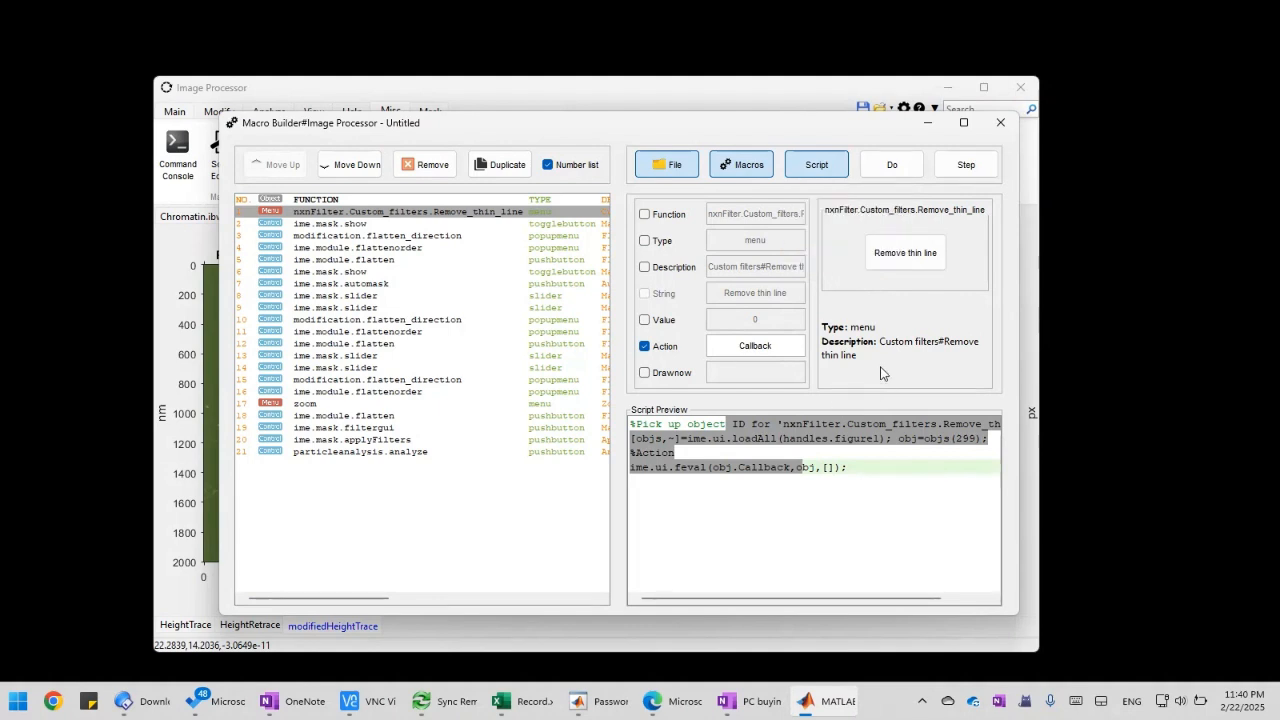
pyautogui.click(829, 476)
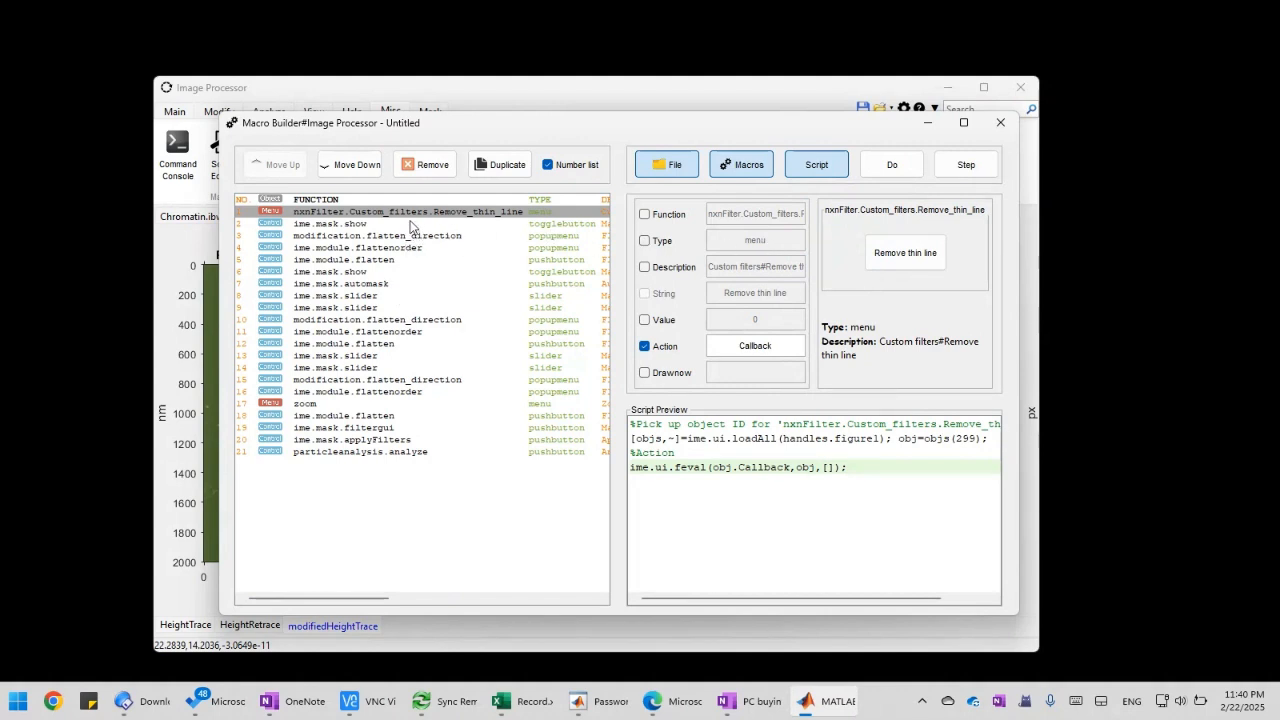
# Switch the first ime.mask.show action's value to 1 and back to 0 to compare the script previews
pyautogui.click(413, 224)
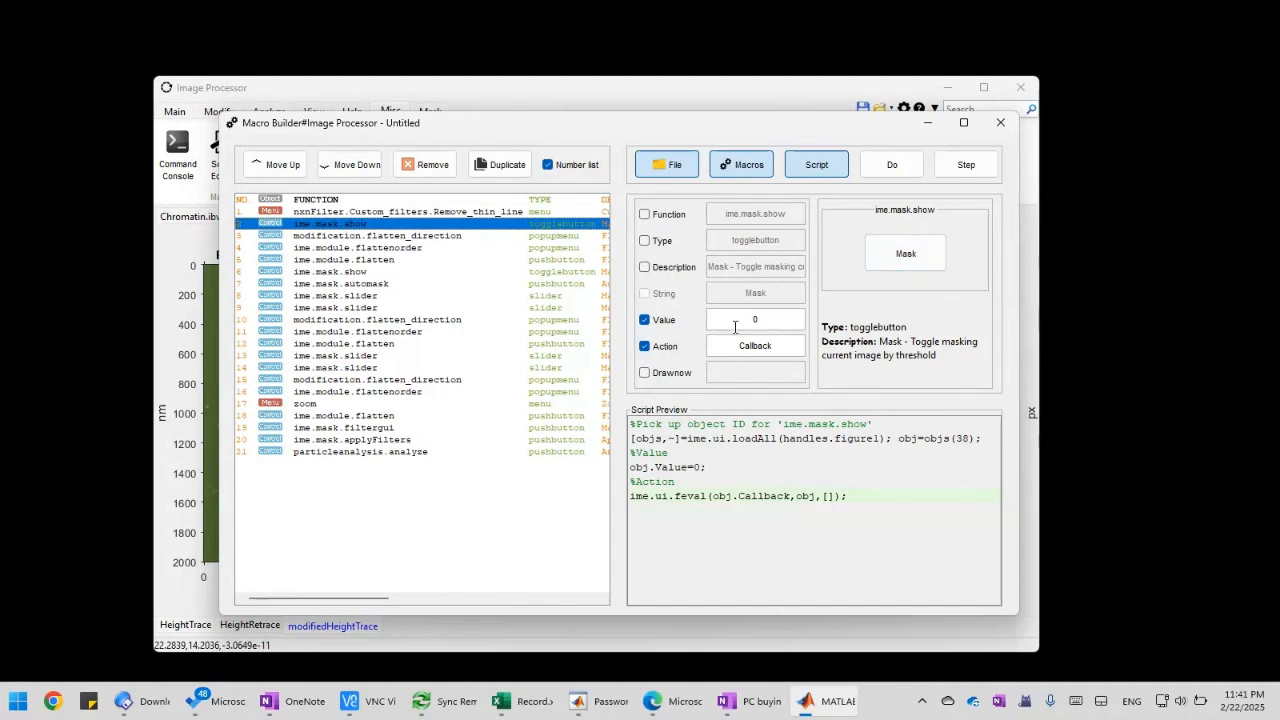
pyautogui.click(906, 256)
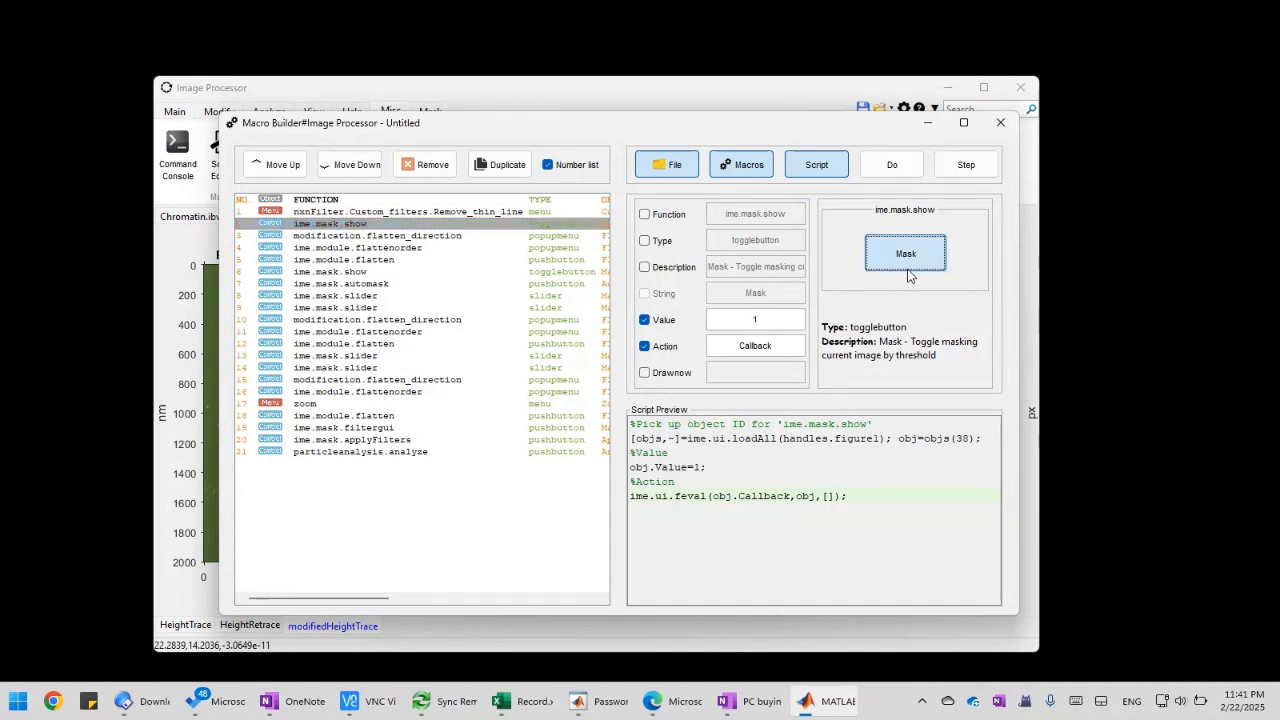
pyautogui.doubleClick(770, 319)
pyautogui.click(890, 309)
pyautogui.click(898, 265)
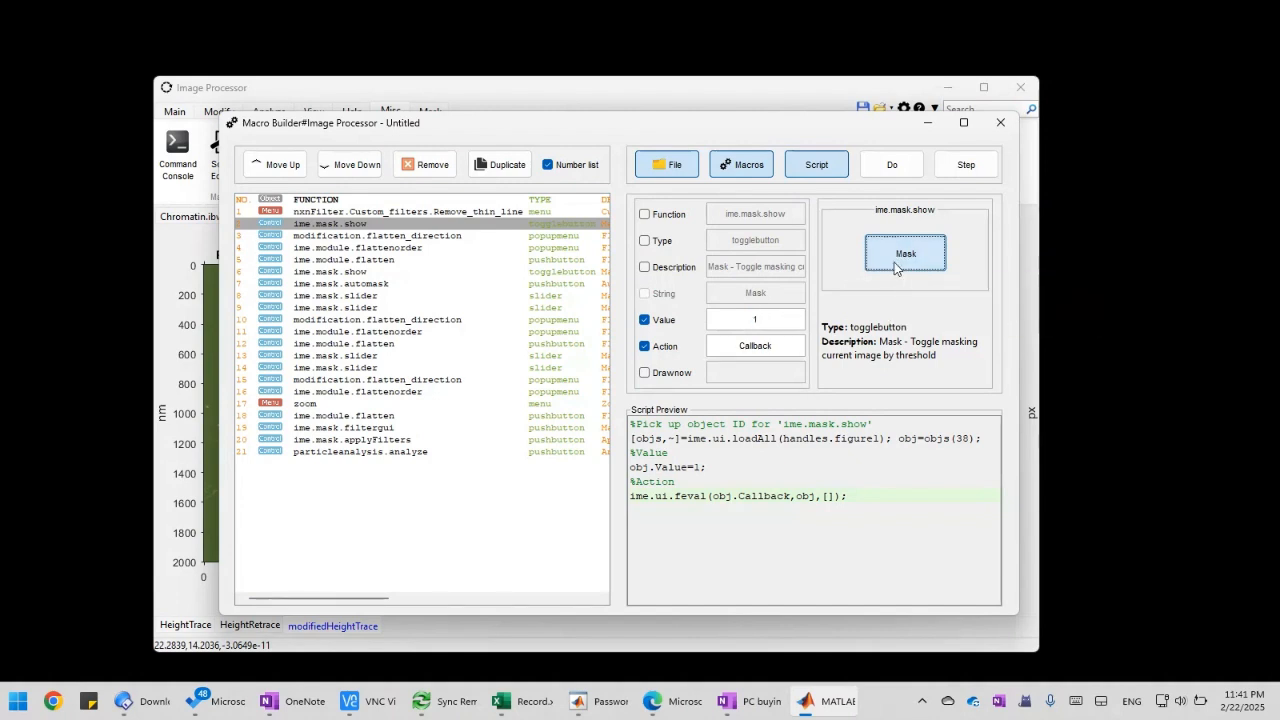
pyautogui.doubleClick(767, 320)
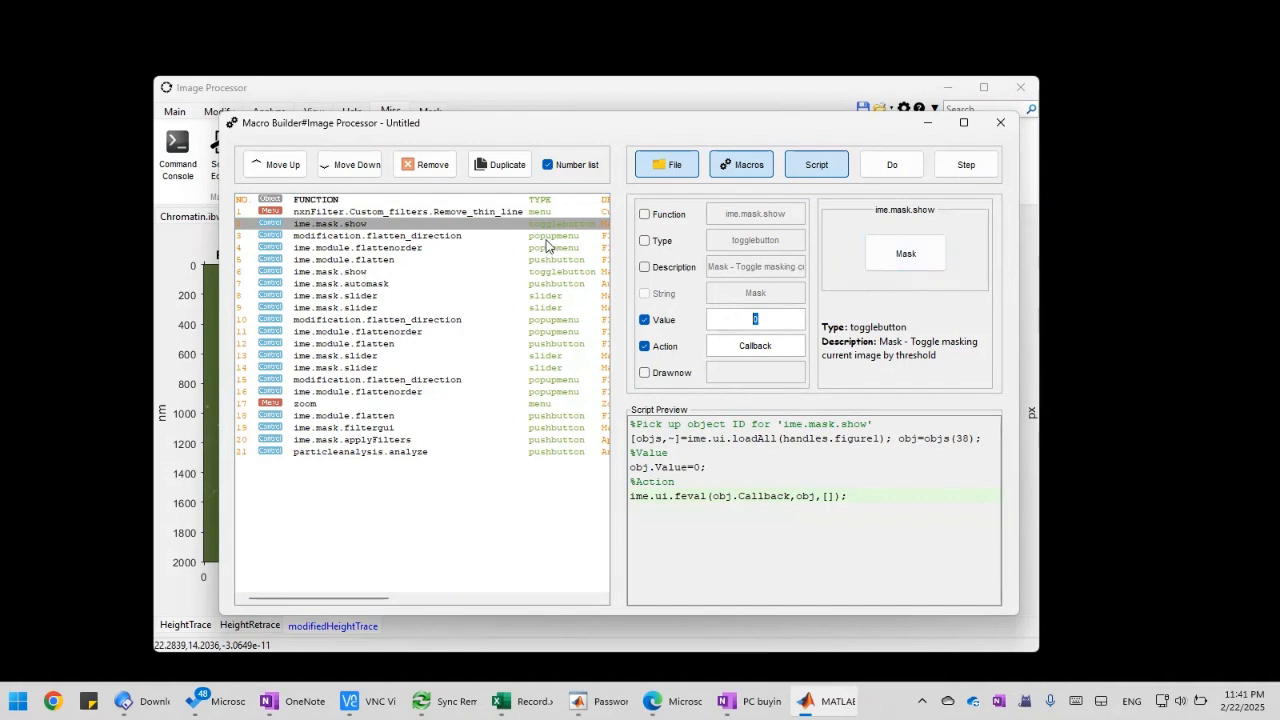
# Check the first flatten direction action and set the flatten order of the first ime.module.flattenorder action to 3
pyautogui.click(448, 241)
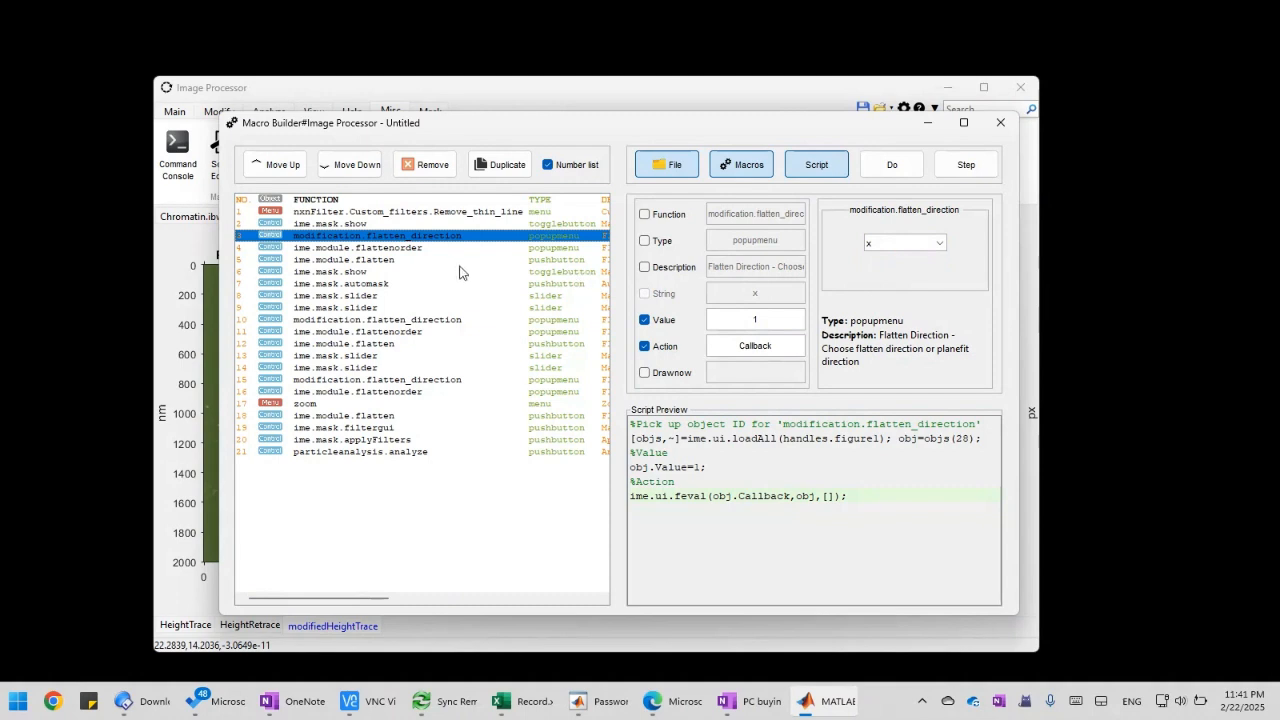
pyautogui.click(420, 249)
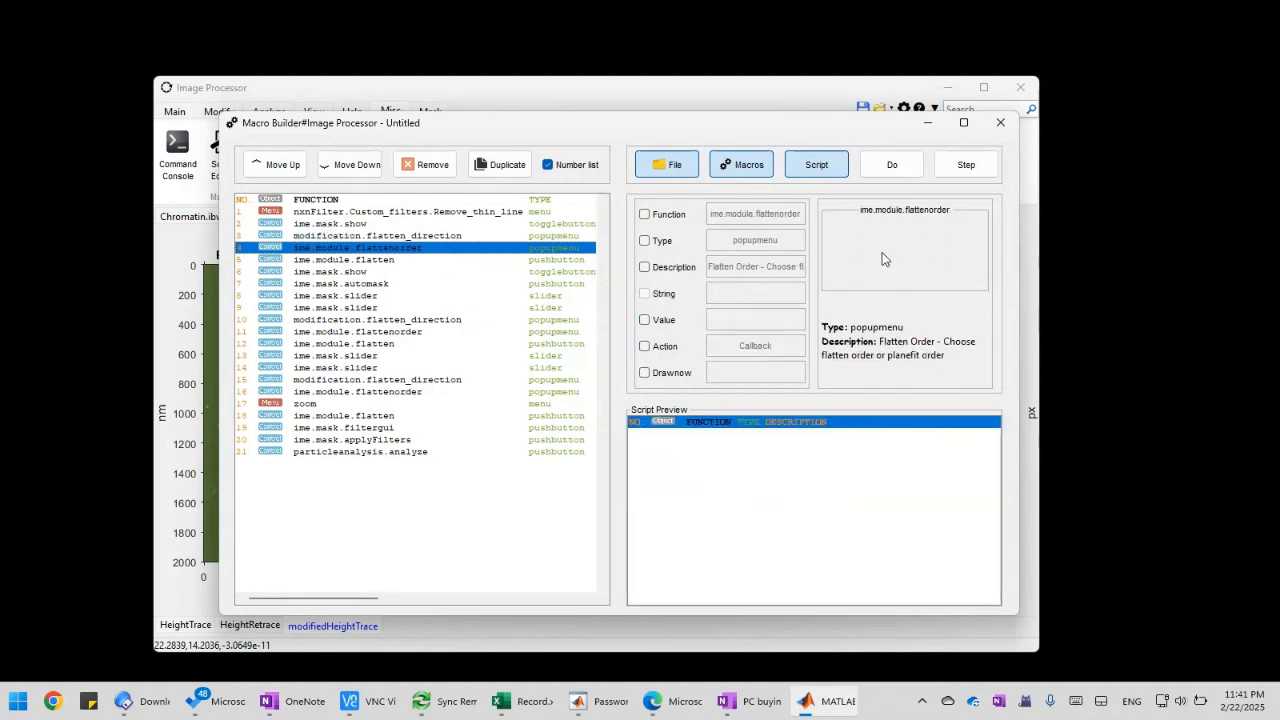
pyautogui.click(901, 245)
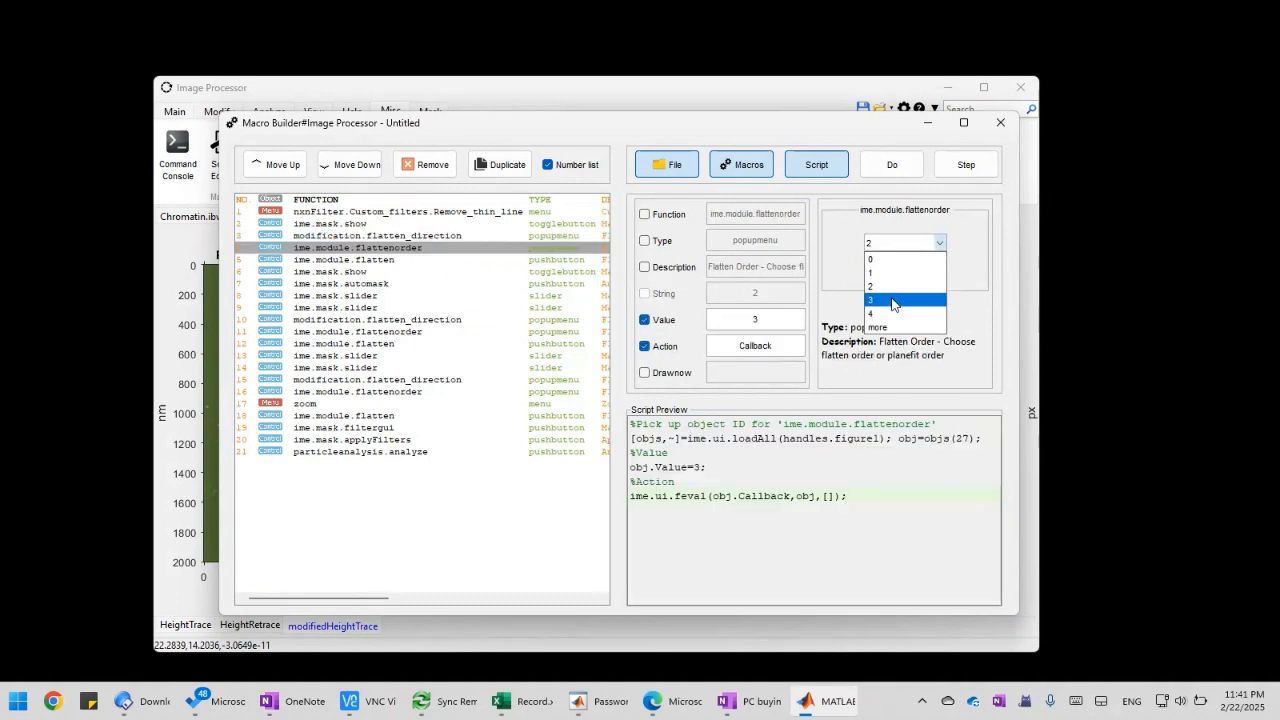
pyautogui.click(897, 298)
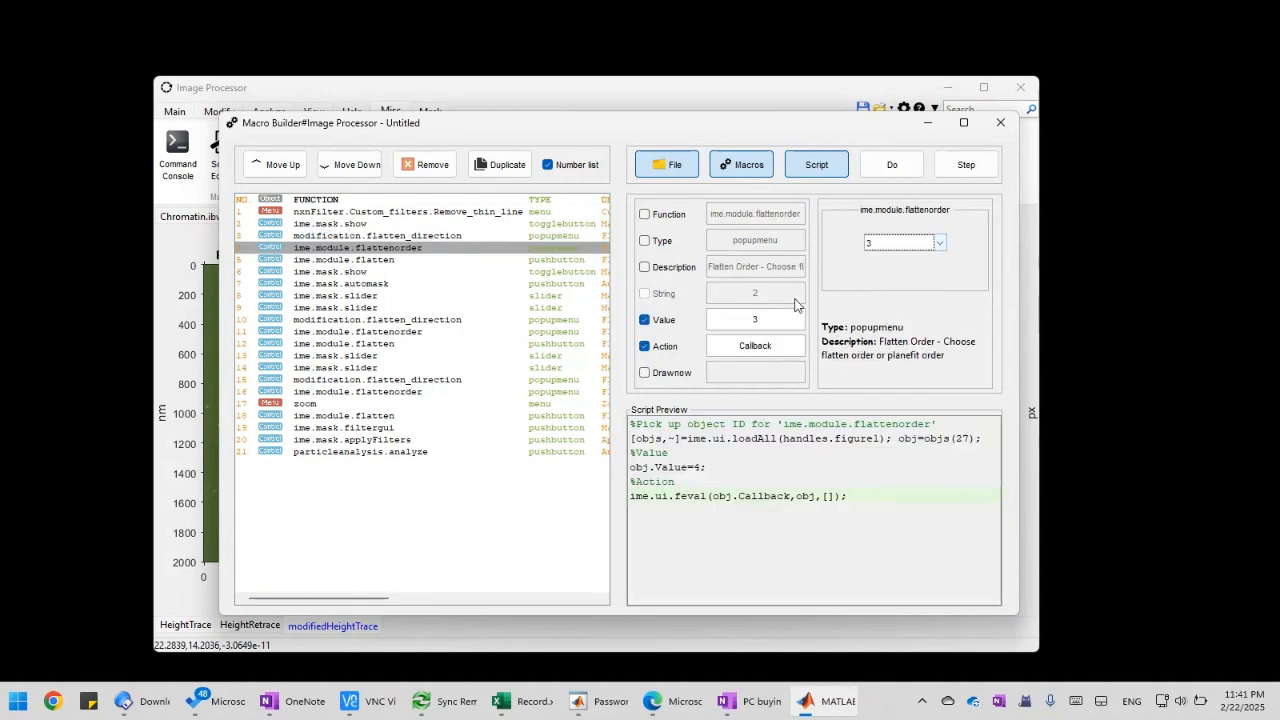
# Examine the settings of the first ime.module.flatten action, the second mask toggle and the auto mask action
pyautogui.click(402, 262)
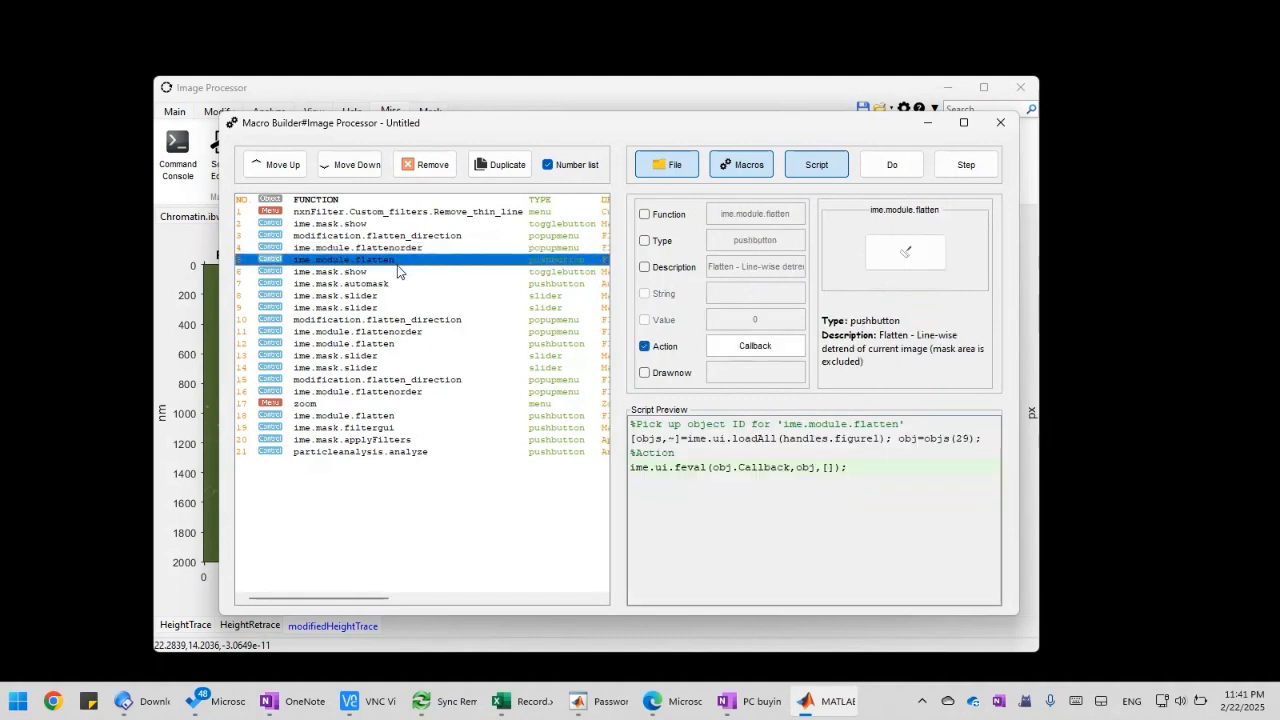
pyautogui.click(394, 272)
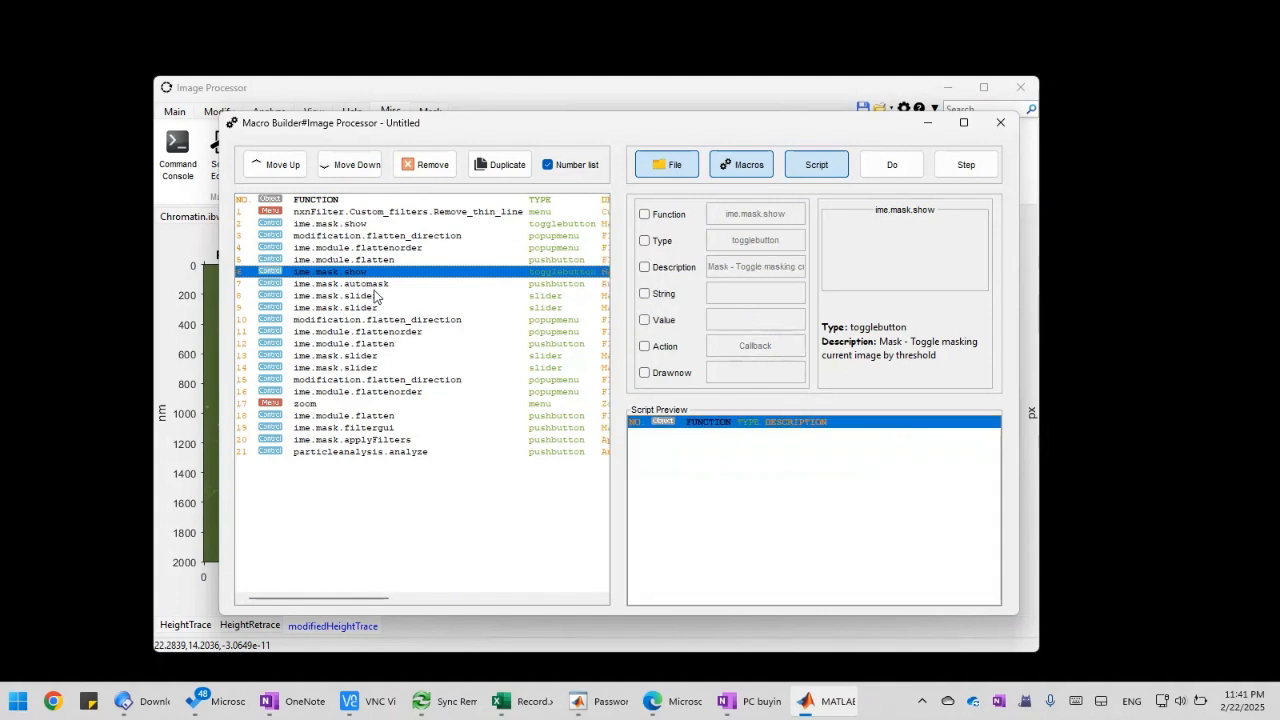
pyautogui.click(408, 285)
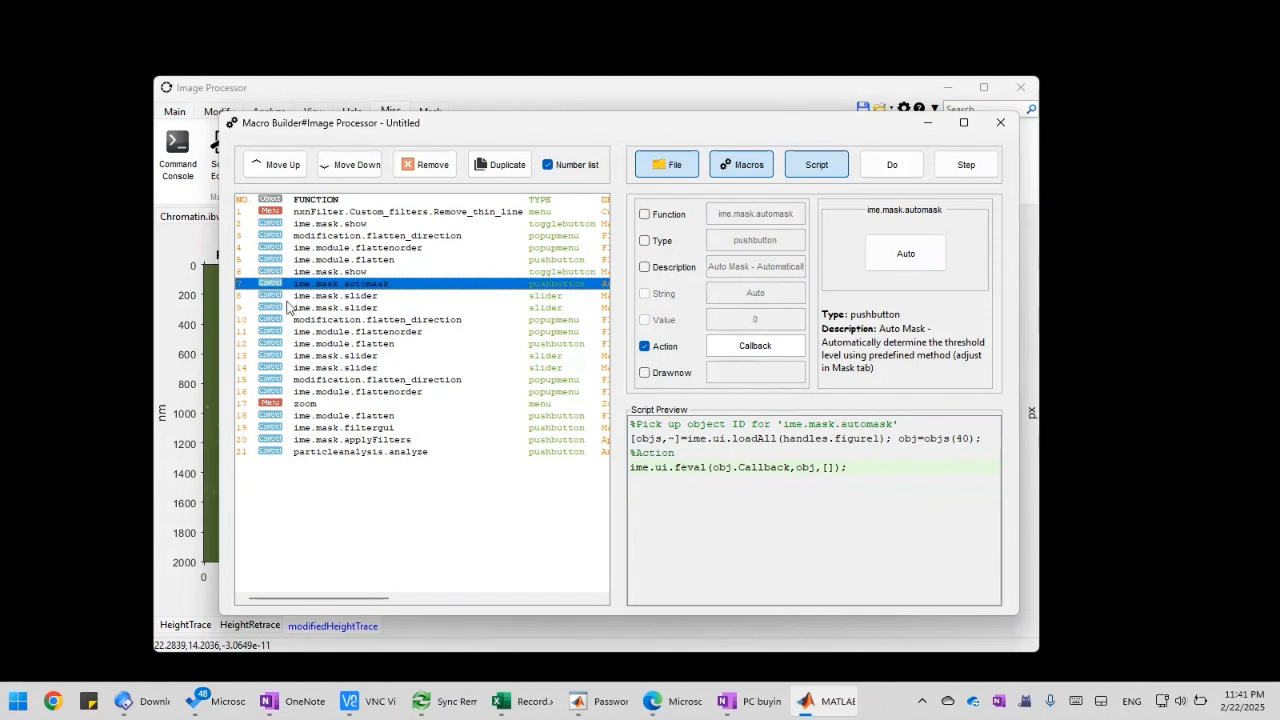
# Remove the two ime.mask.slider actions that follow the first auto mask action
pyautogui.click(387, 297)
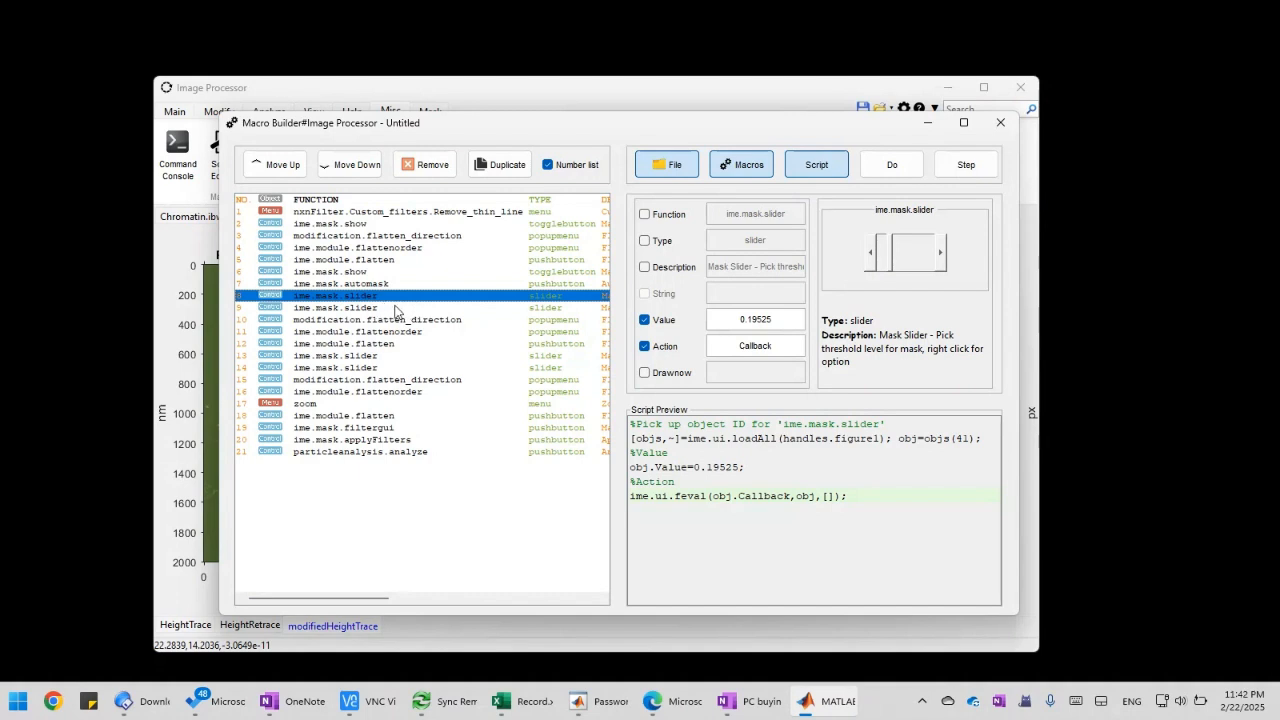
pyautogui.click(393, 308)
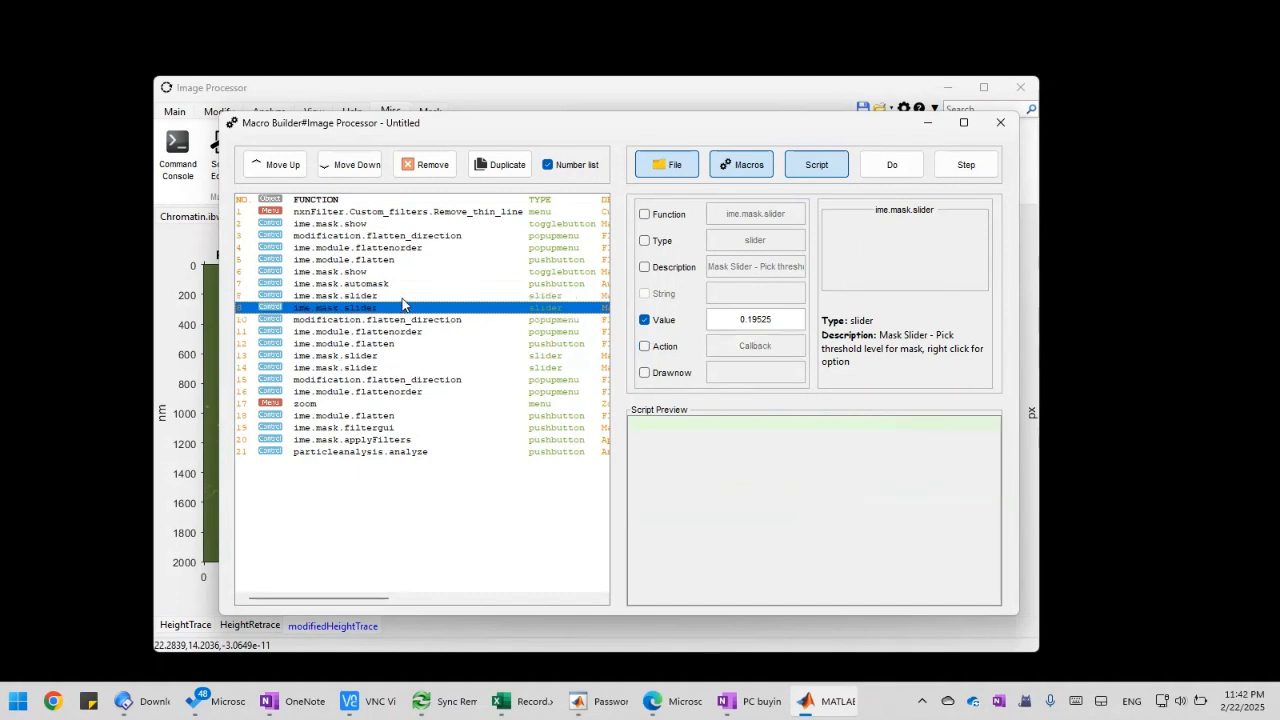
pyautogui.keyDown('shift'); pyautogui.click(396, 298); pyautogui.keyUp('shift')
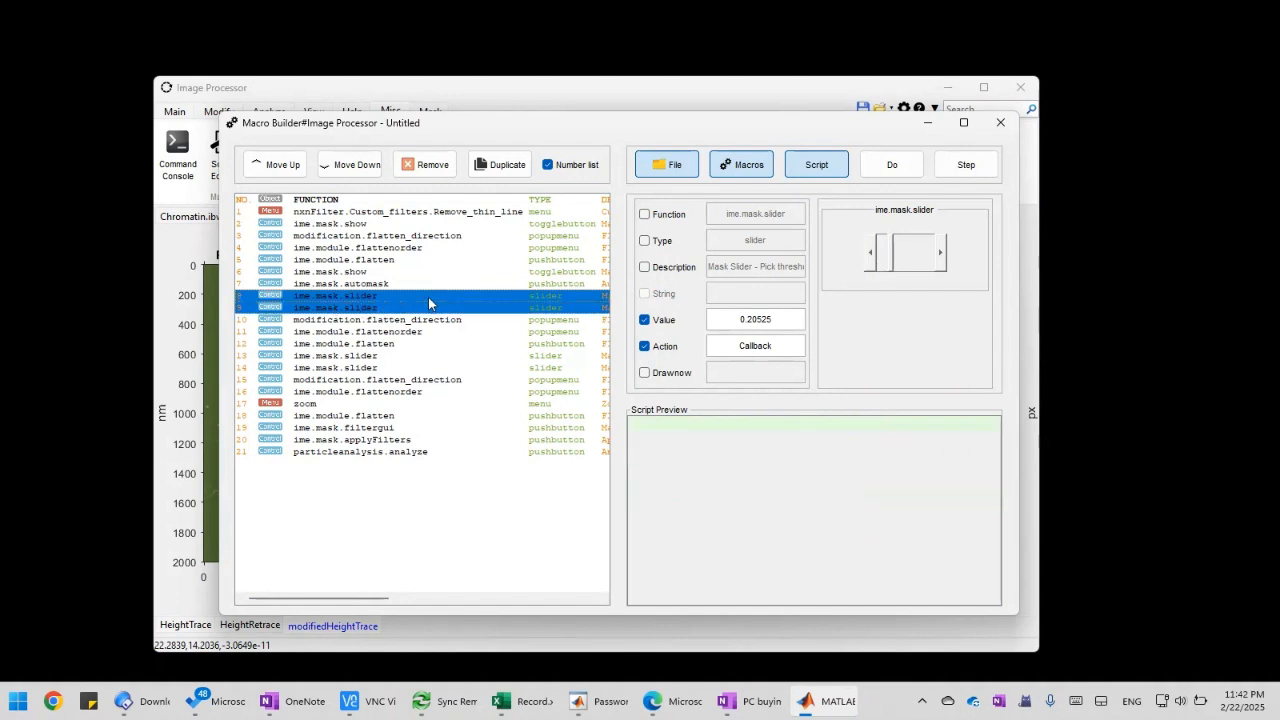
pyautogui.click(432, 170)
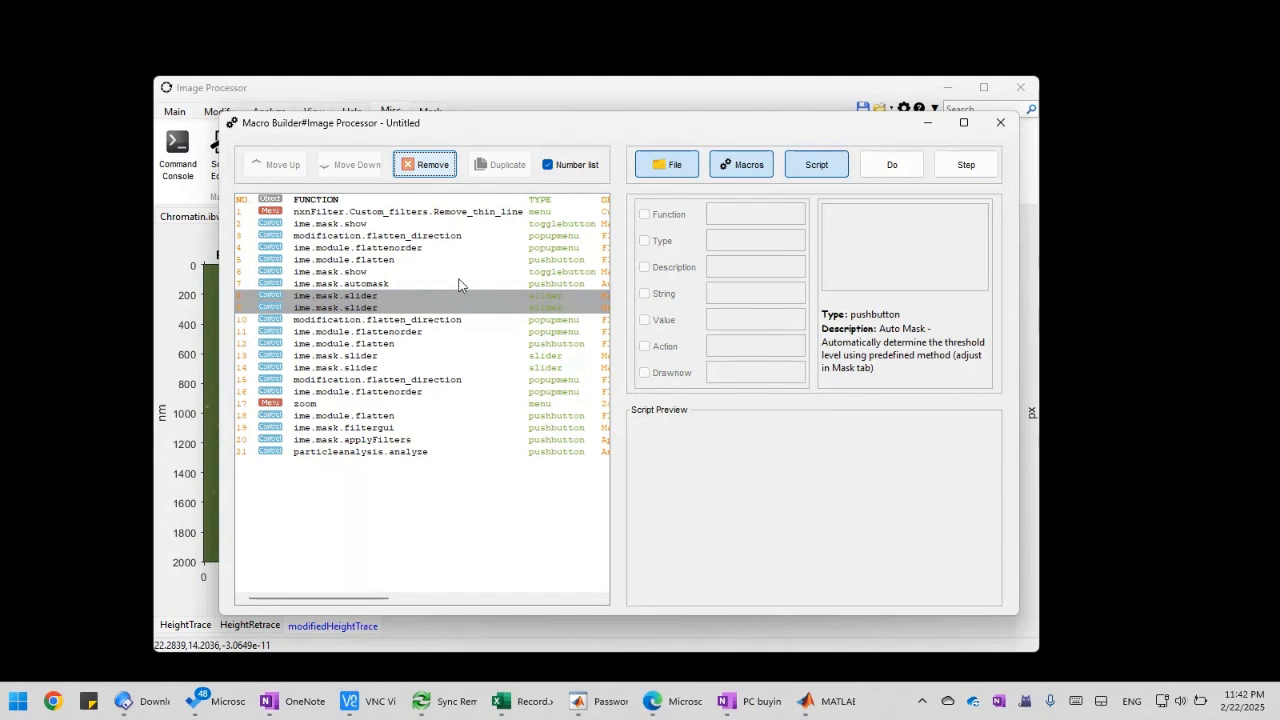
# Set the second flatten pass to direction x and flatten order 3, and check its actions
pyautogui.click(402, 297)
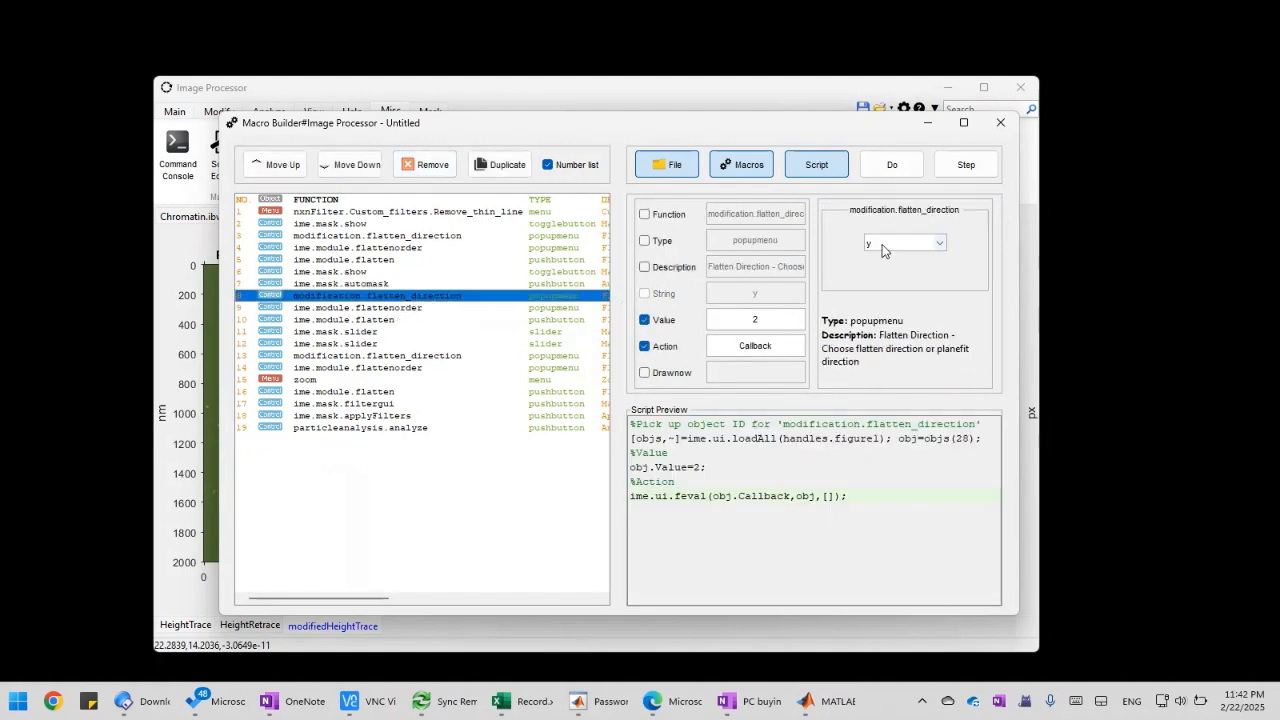
pyautogui.click(882, 250)
pyautogui.click(876, 259)
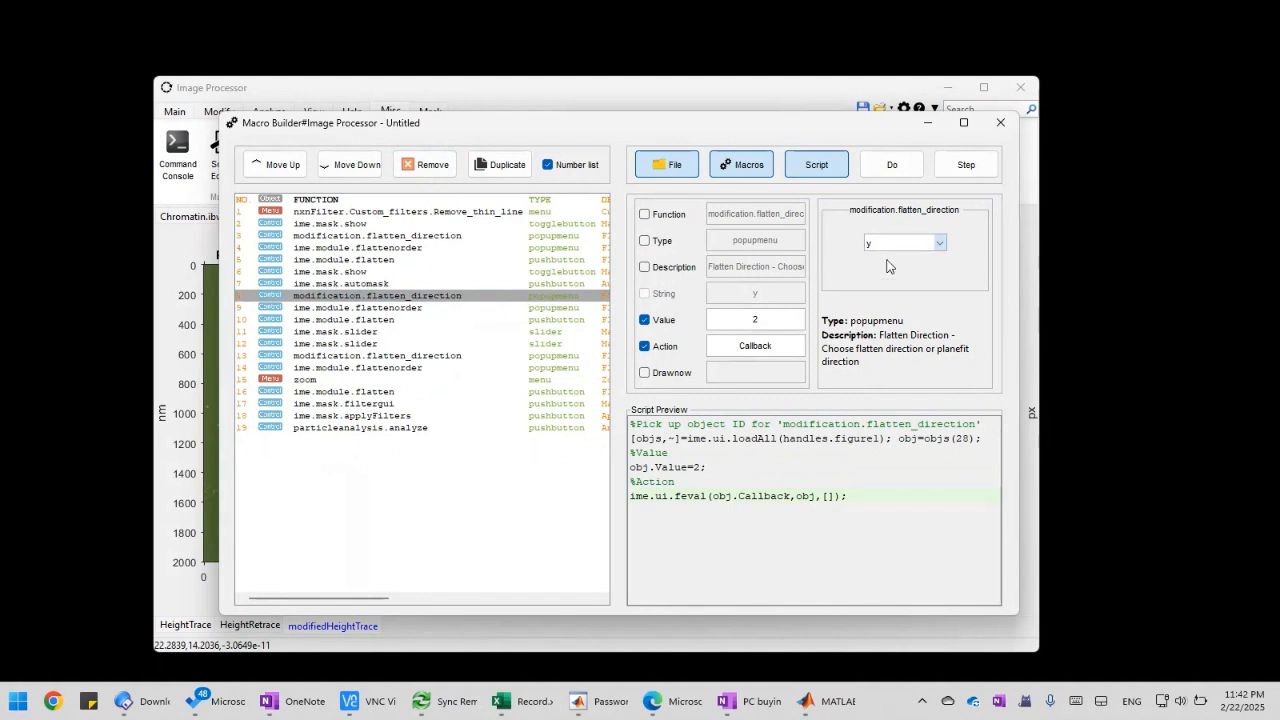
pyautogui.click(395, 310)
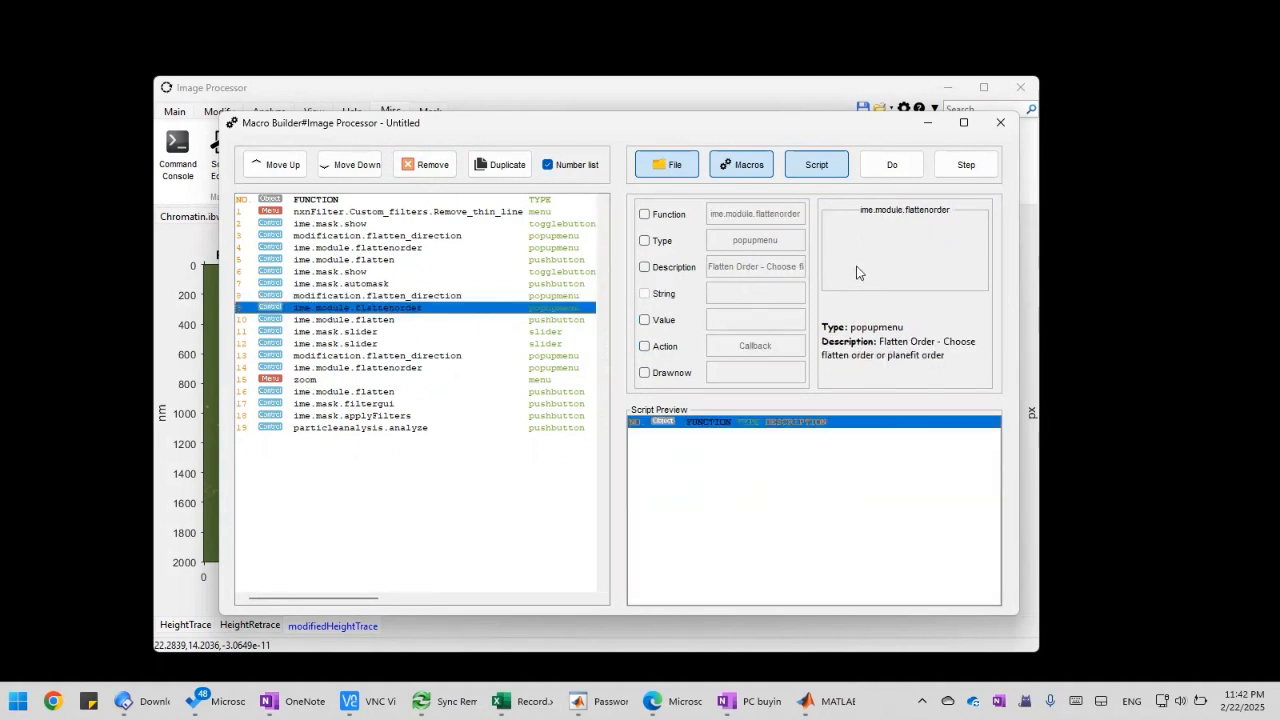
pyautogui.click(878, 250)
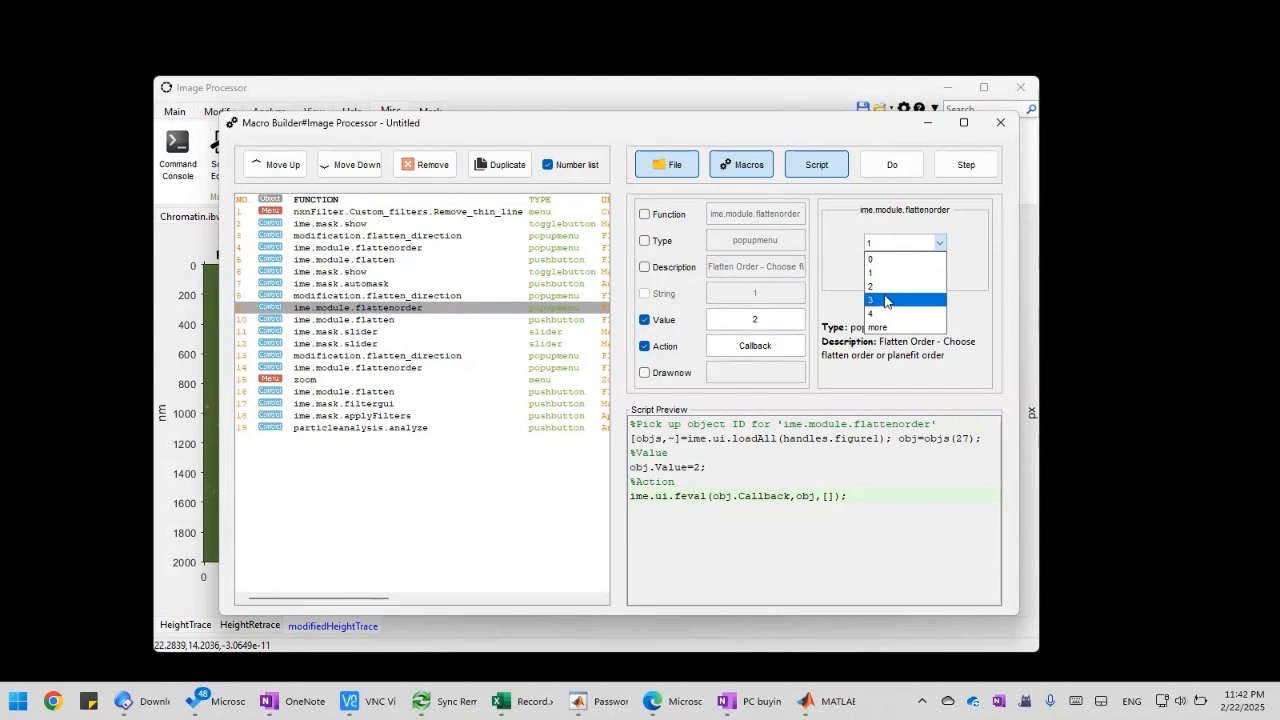
pyautogui.click(889, 299)
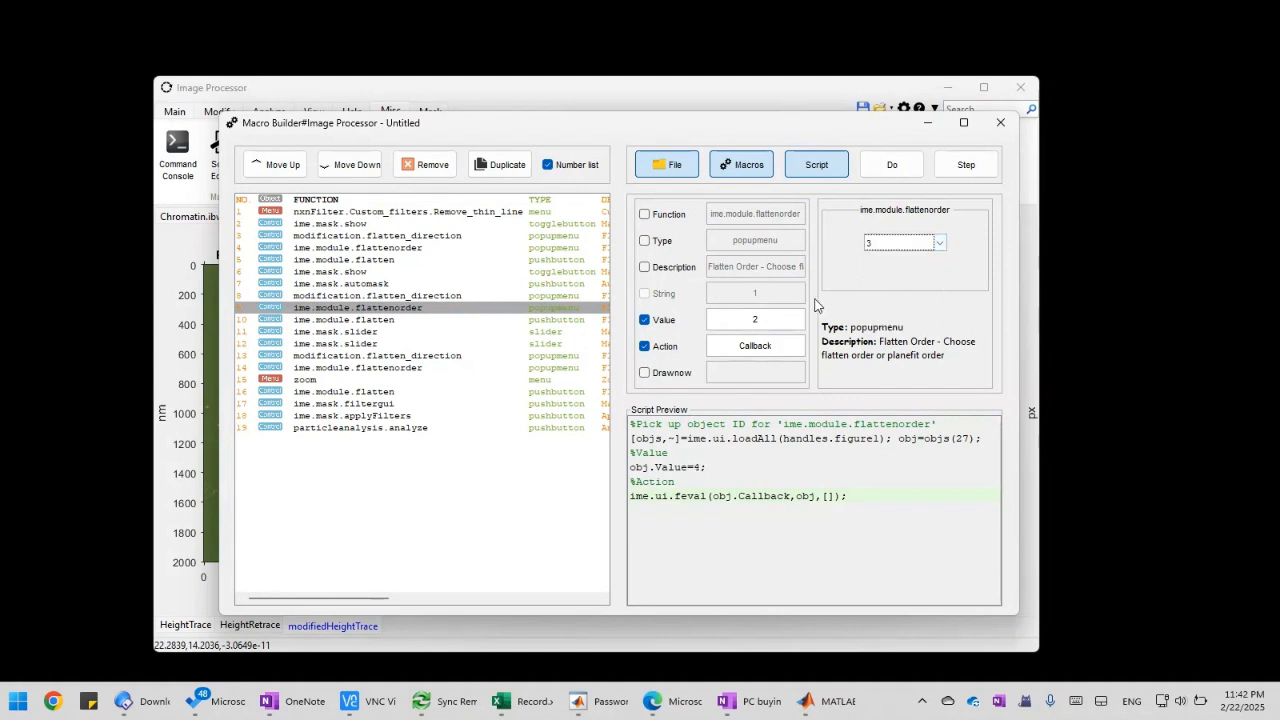
pyautogui.click(427, 297)
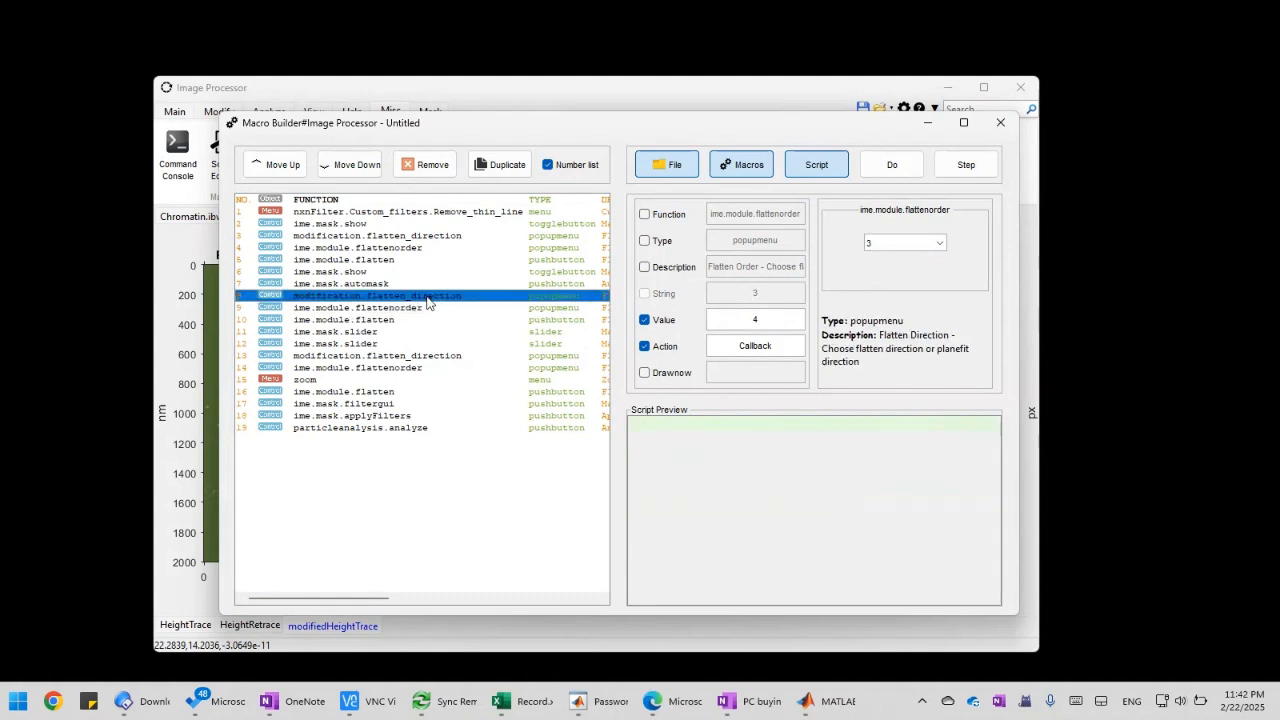
pyautogui.click(426, 309)
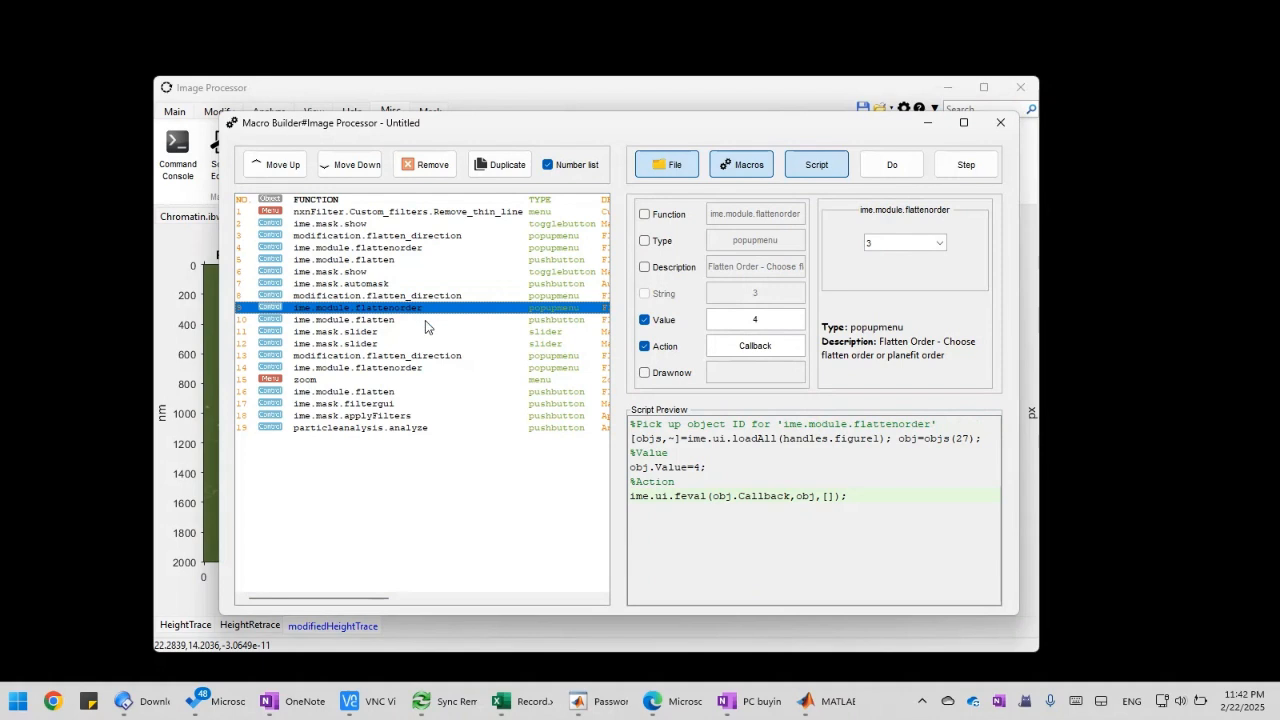
pyautogui.click(425, 320)
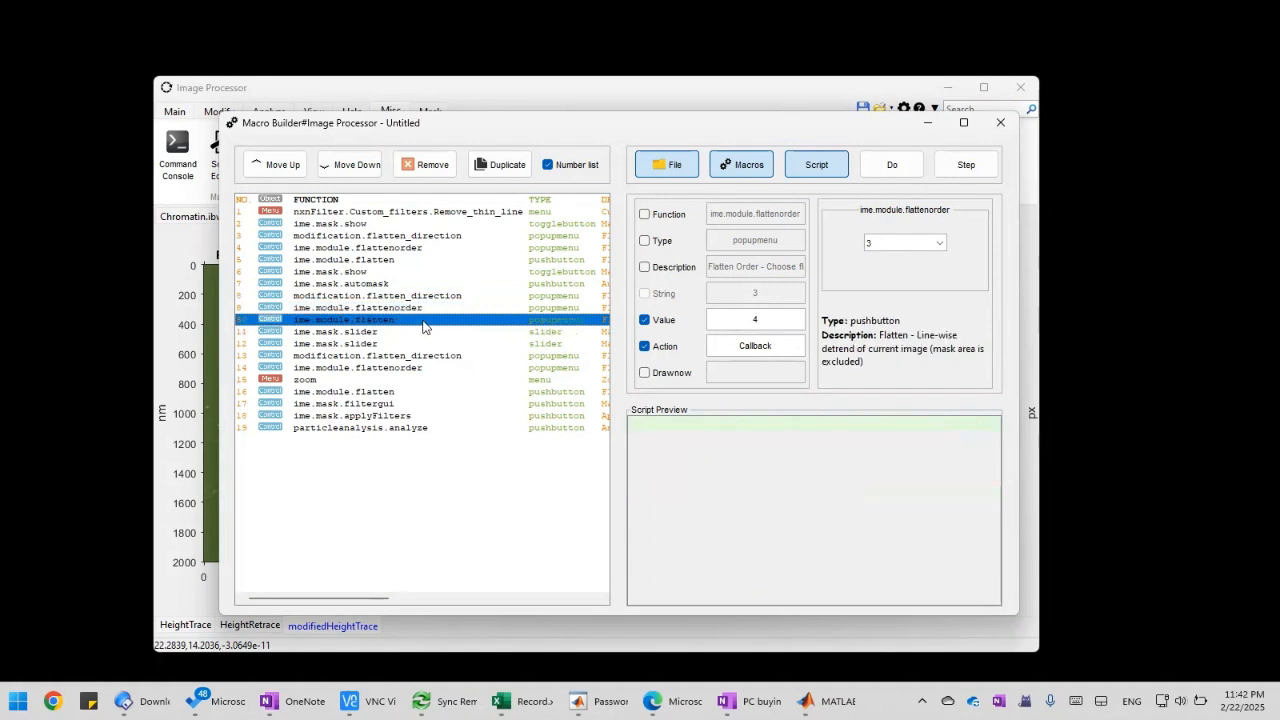
# Remove the two remaining ime.mask.slider actions after the second ime.module.flatten action
pyautogui.click(418, 333)
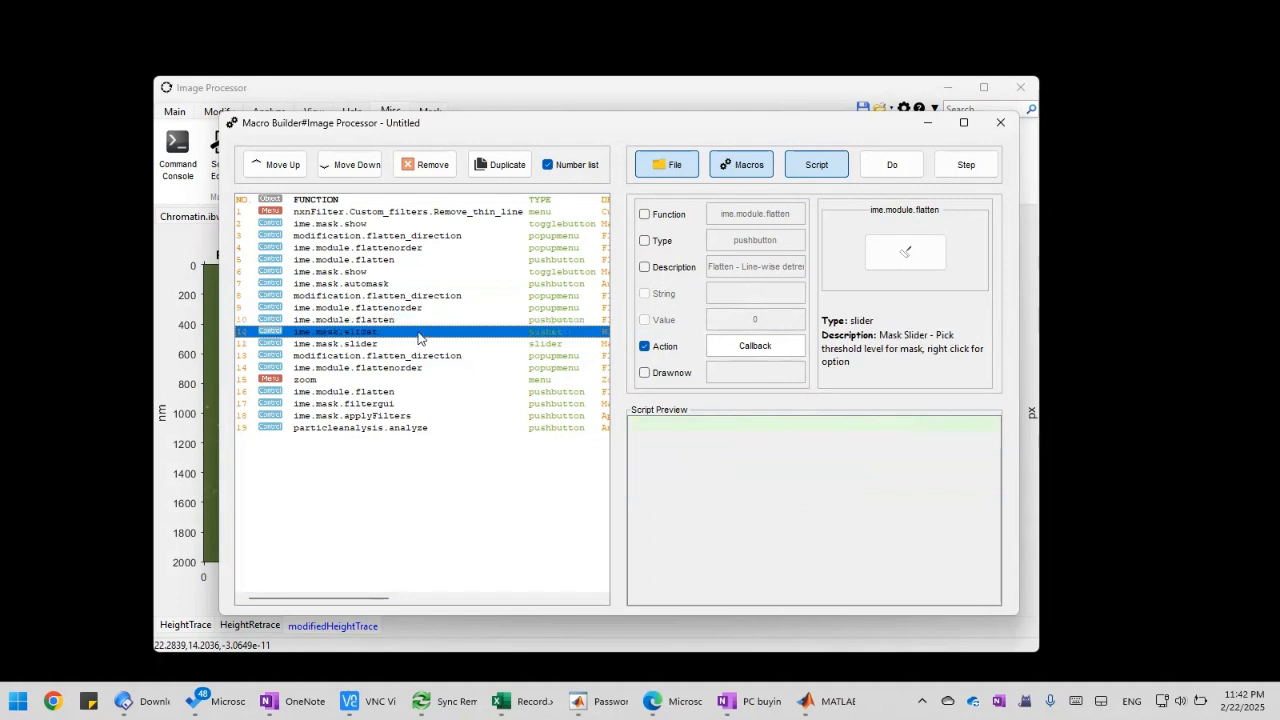
pyautogui.keyDown('shift'); pyautogui.click(398, 344); pyautogui.keyUp('shift')
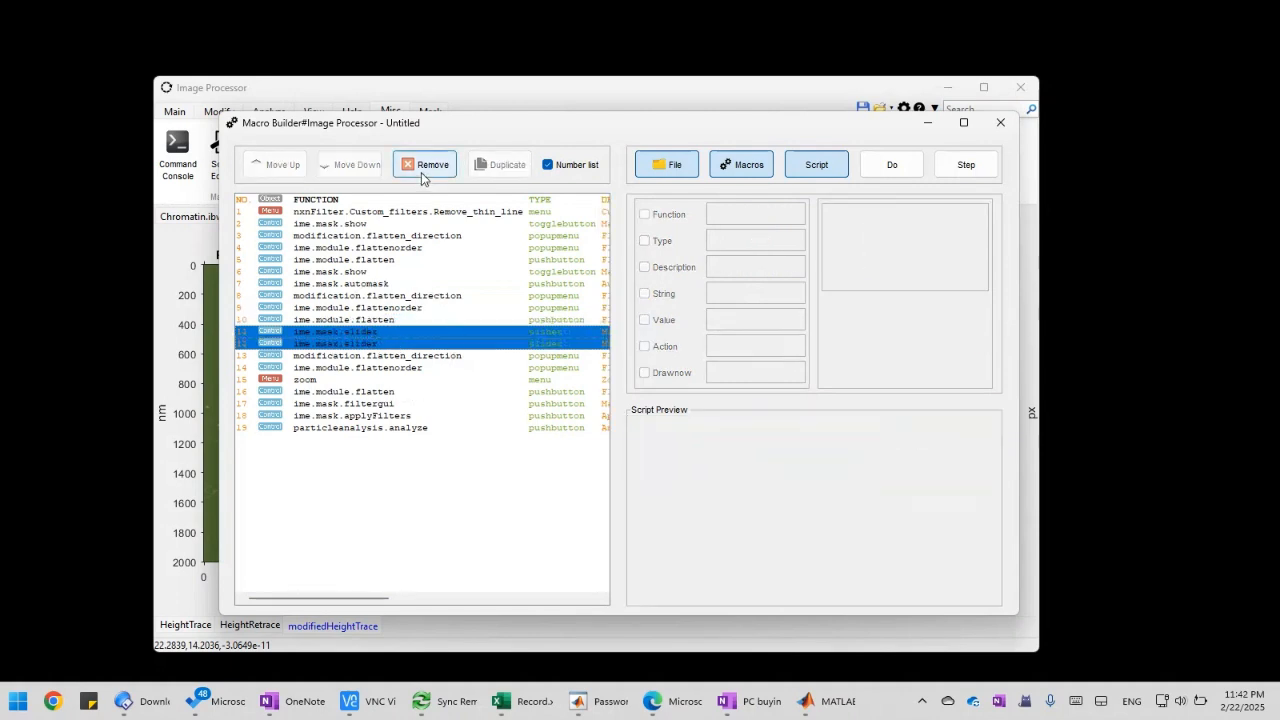
pyautogui.click(422, 177)
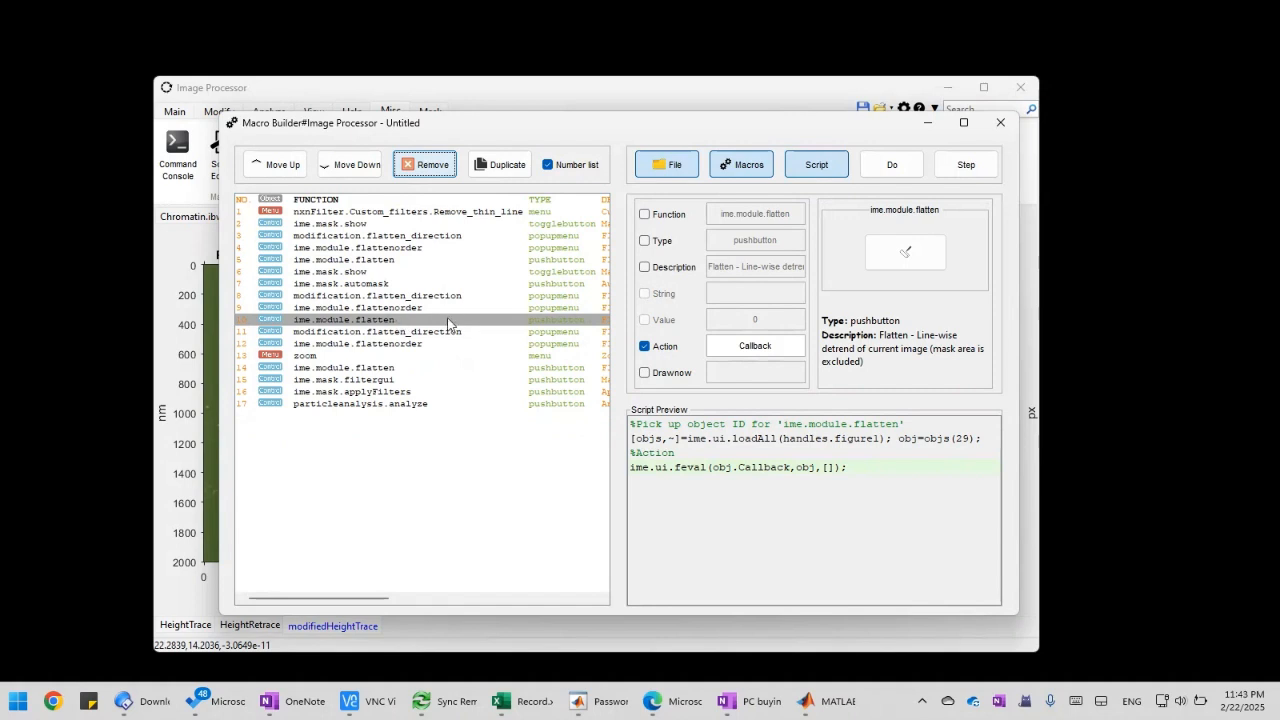
# Duplicate the ime.mask.automask action, place the copy directly after the second ime.module.flatten action, and check the mask actions
pyautogui.click(390, 324)
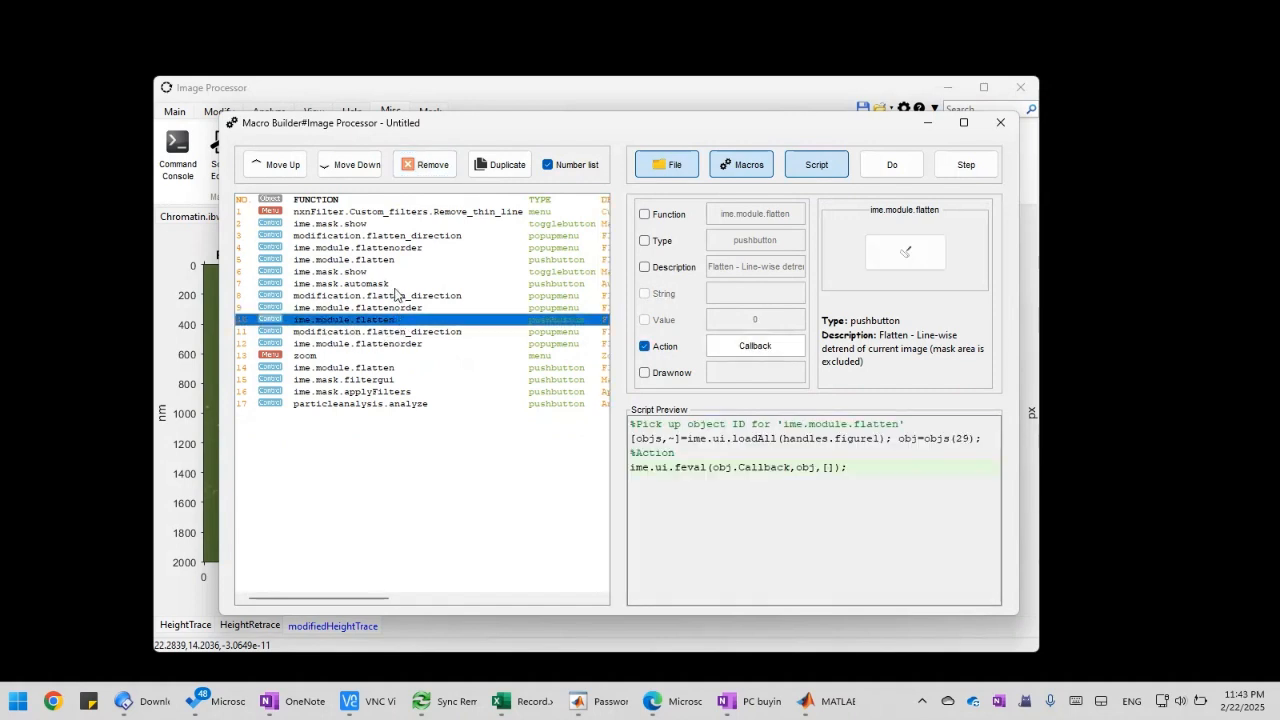
pyautogui.click(393, 285)
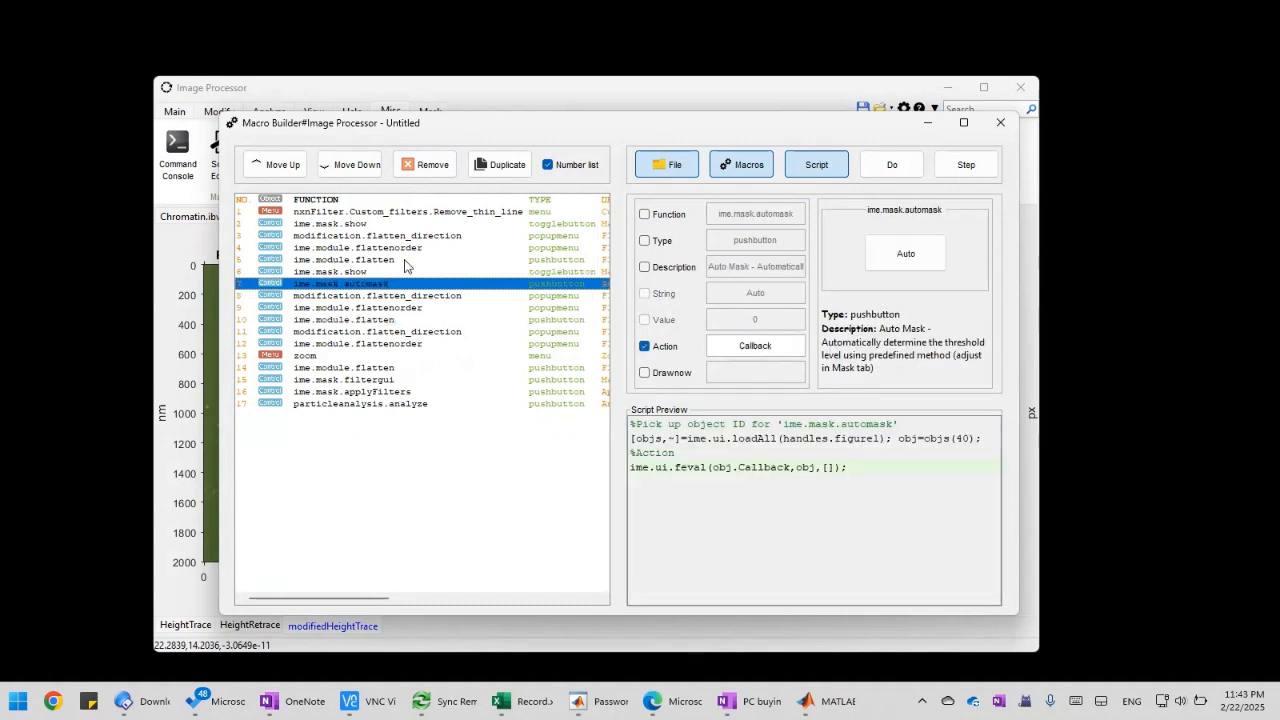
pyautogui.click(489, 168)
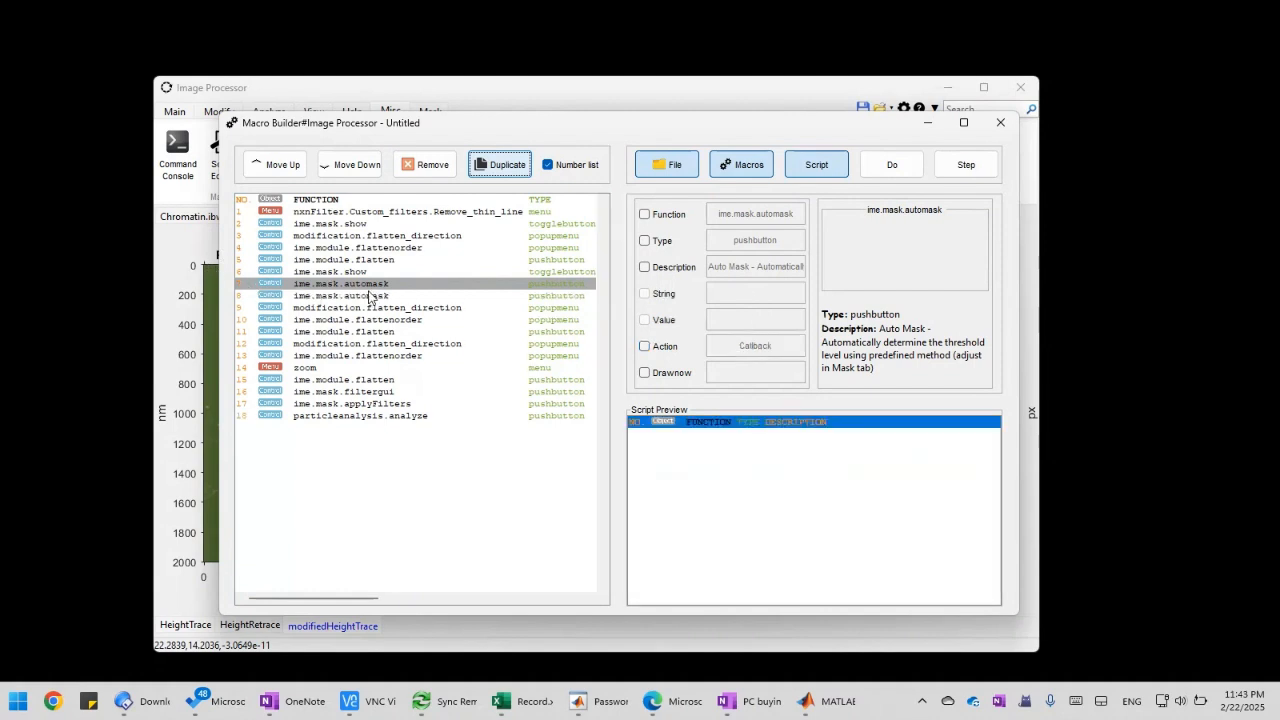
pyautogui.click(397, 301)
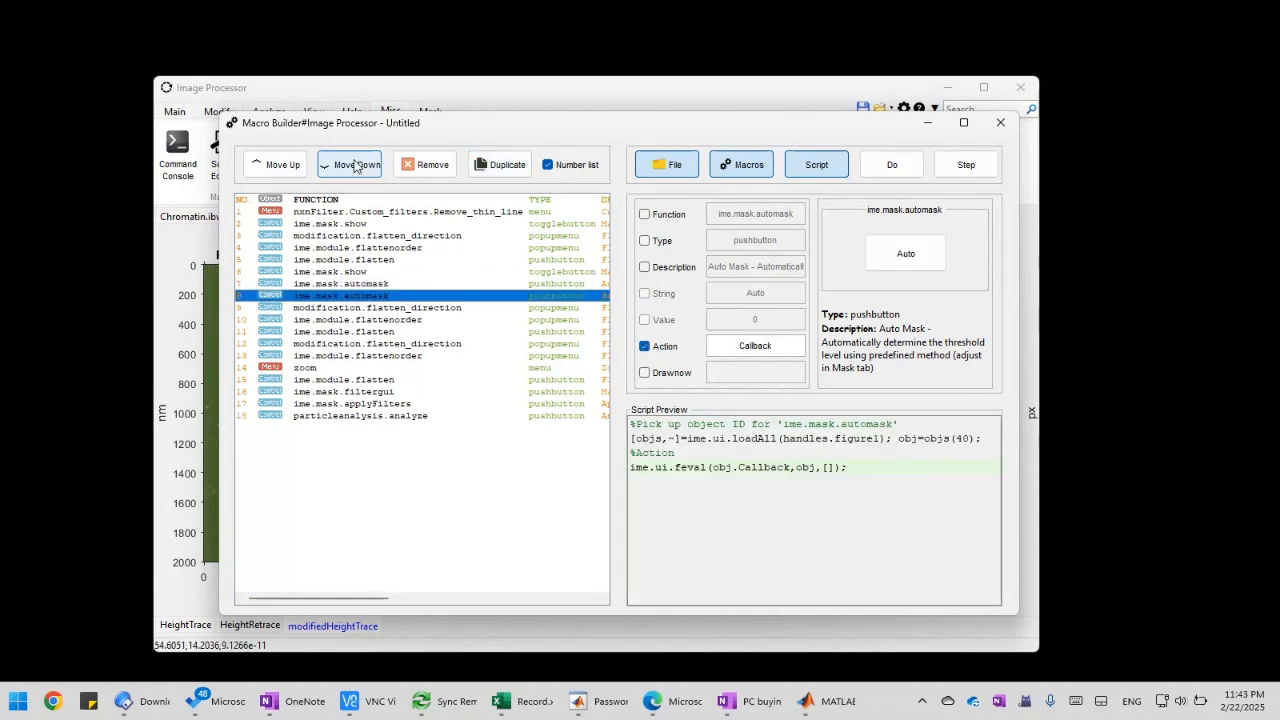
pyautogui.click(356, 168)
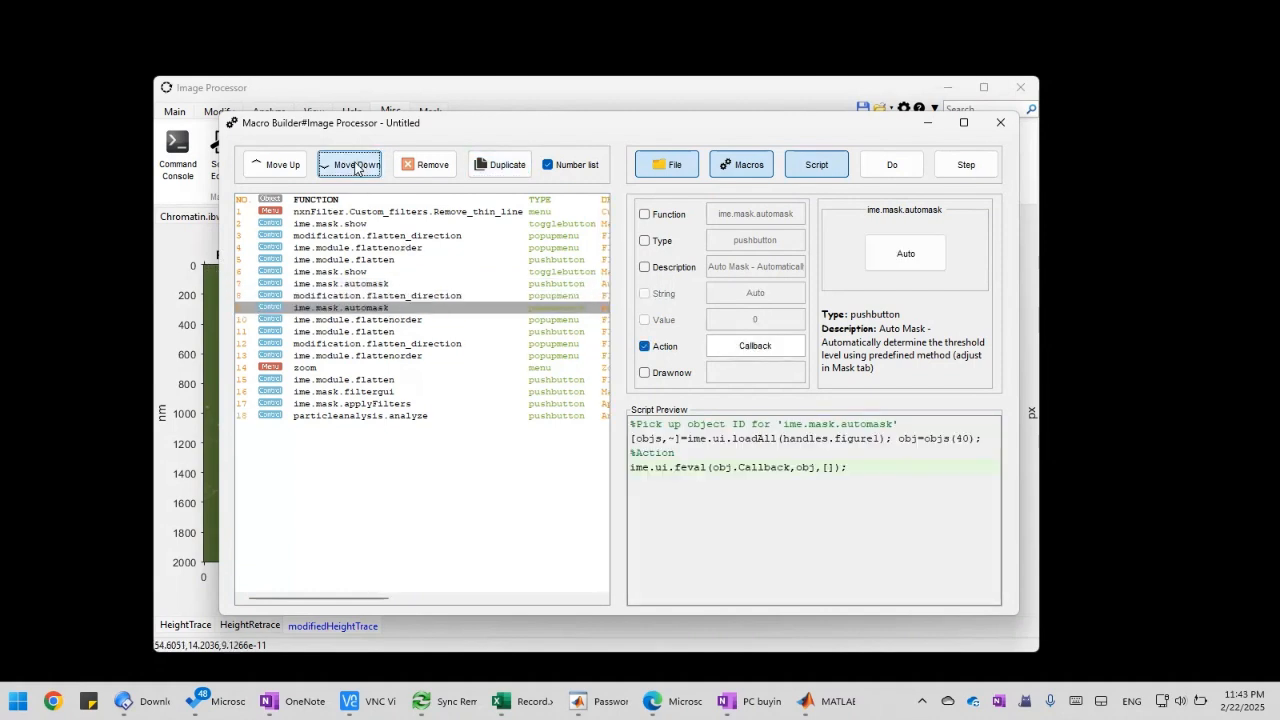
pyautogui.click(356, 165)
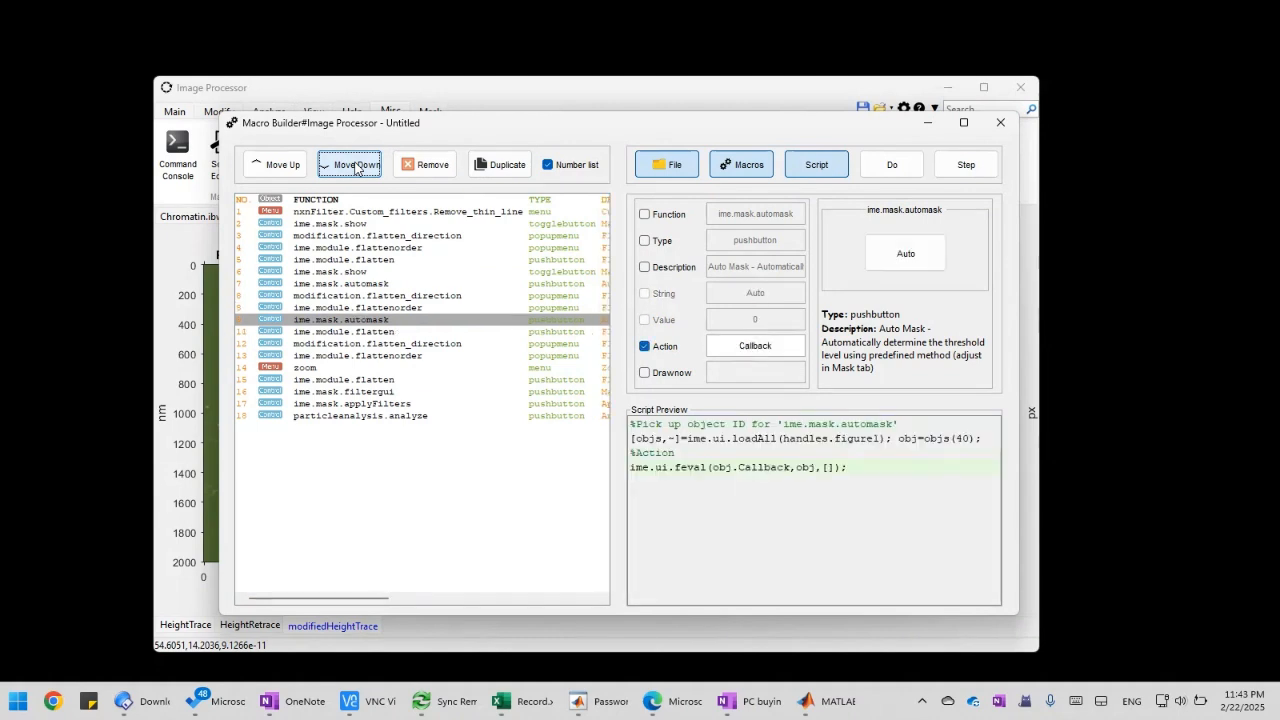
pyautogui.click(355, 166)
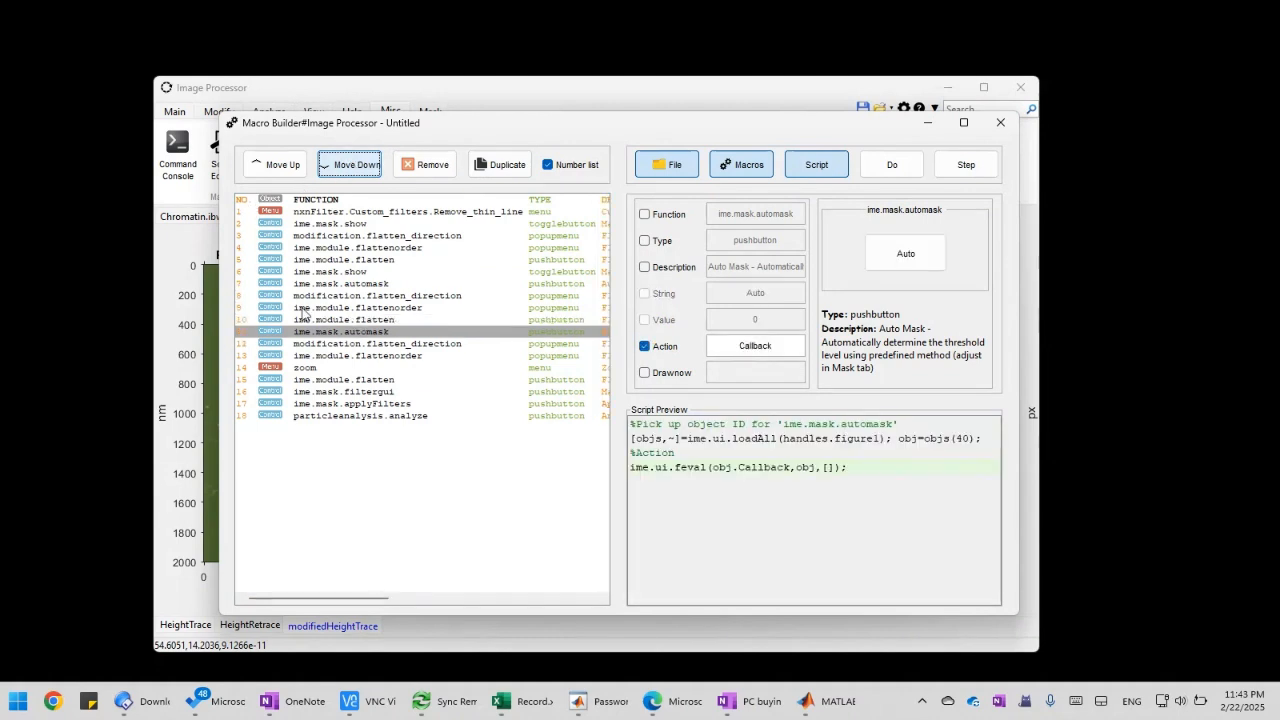
pyautogui.click(373, 273)
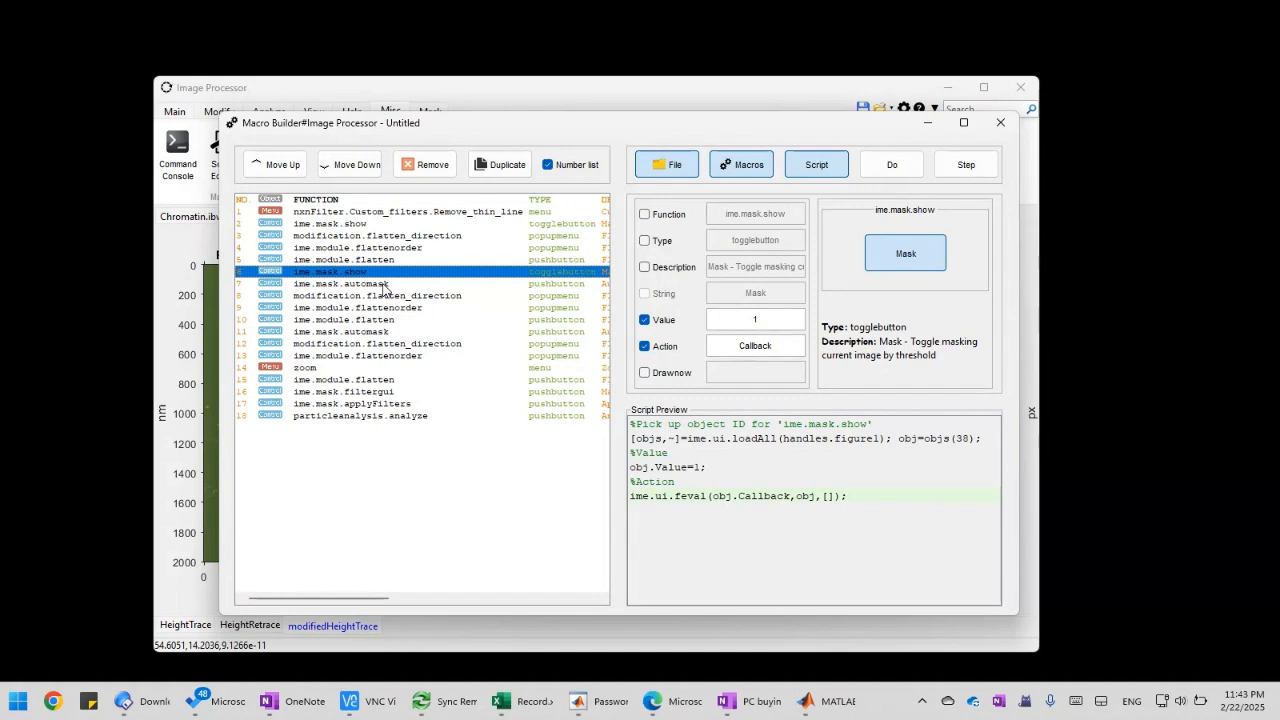
pyautogui.click(393, 333)
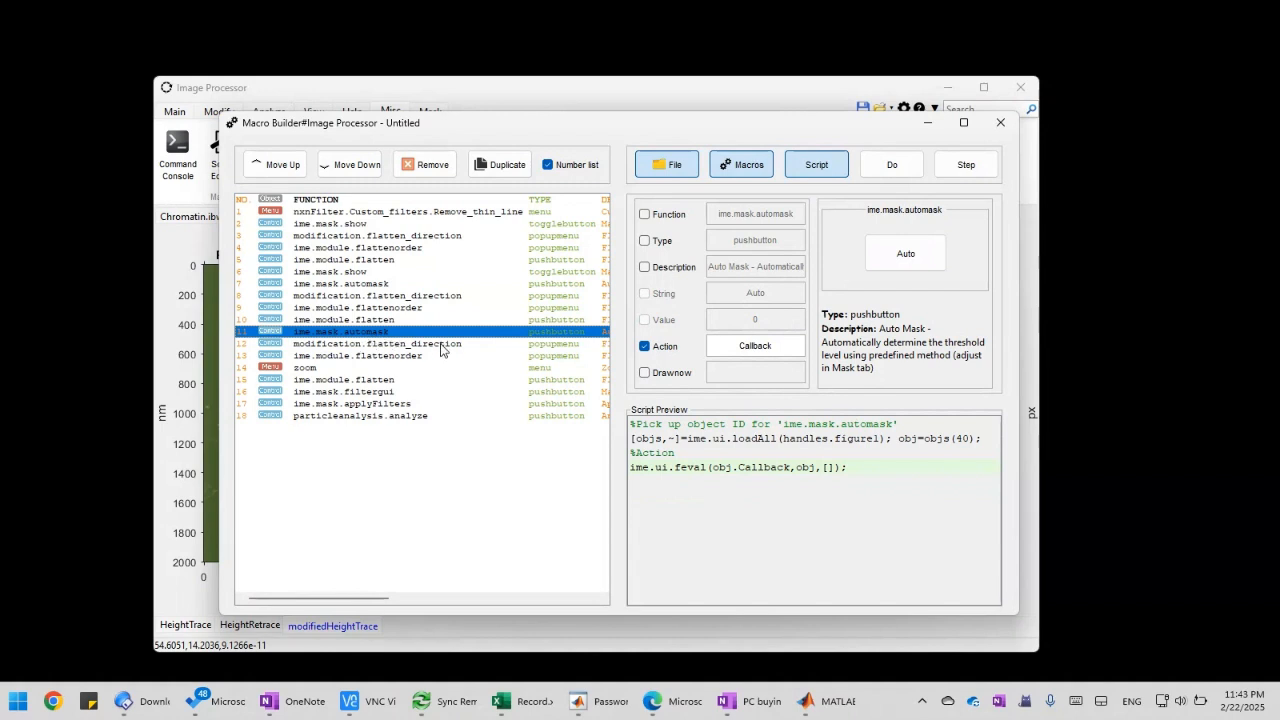
# Set the third flatten pass to direction y and flatten order 1
pyautogui.click(441, 344)
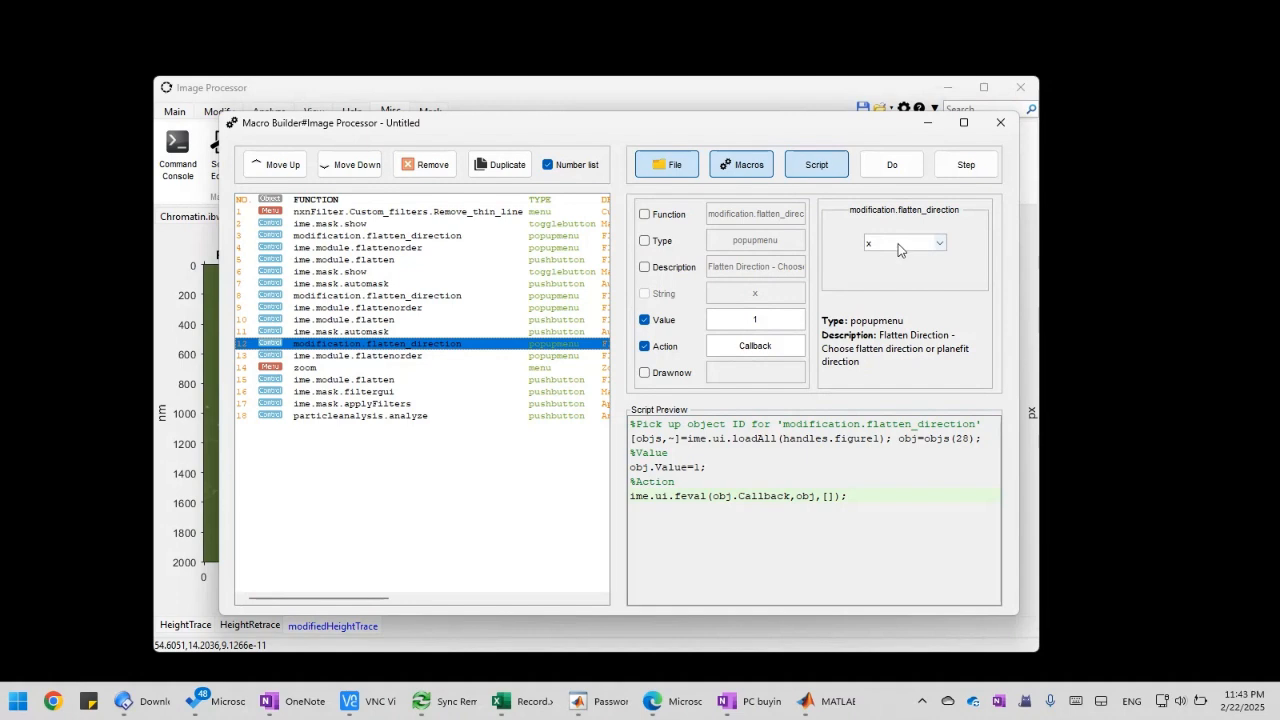
pyautogui.click(940, 243)
pyautogui.click(936, 266)
pyautogui.click(419, 357)
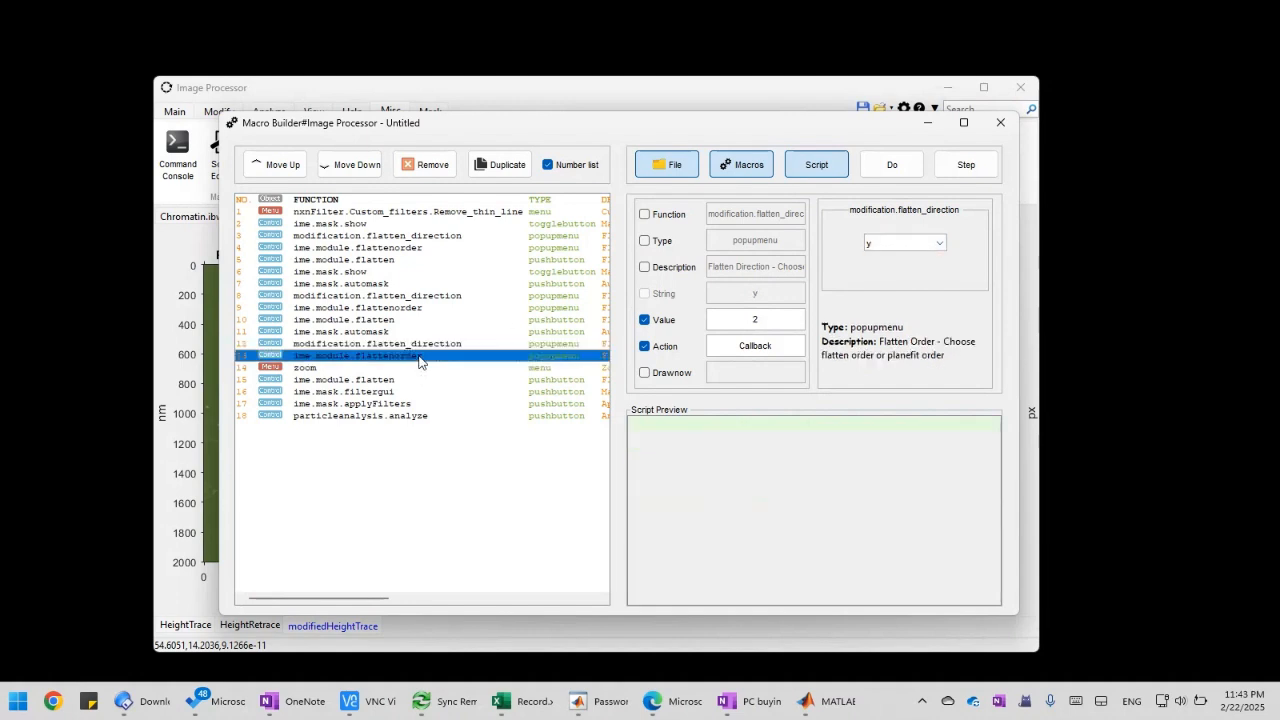
pyautogui.click(888, 245)
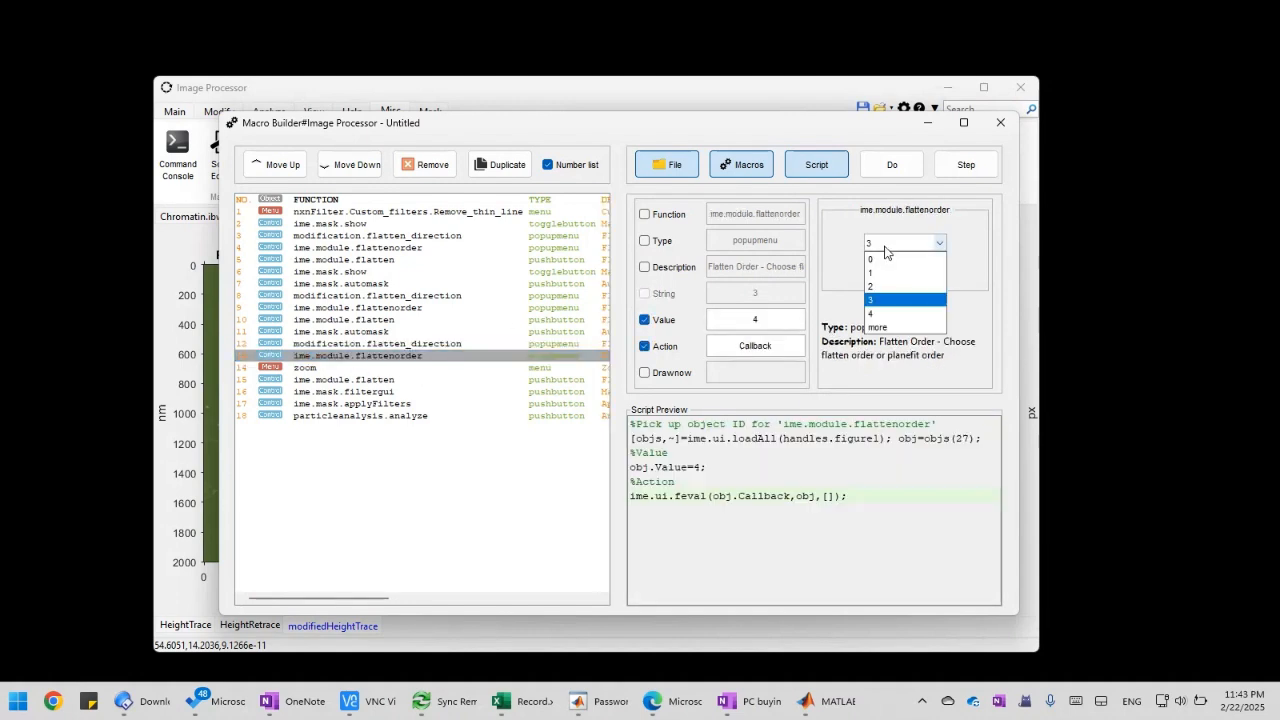
pyautogui.click(891, 273)
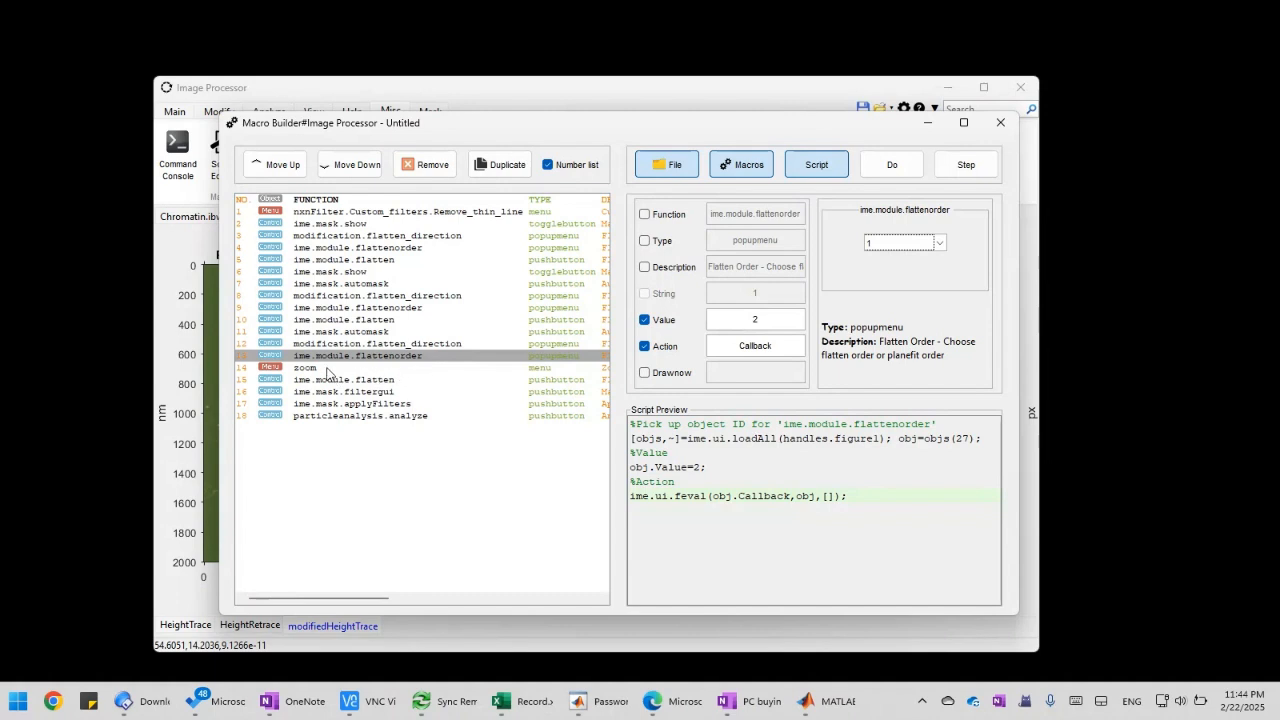
# Remove the zoom action between the last flatten order and flatten actions
pyautogui.click(395, 380)
pyautogui.click(390, 370)
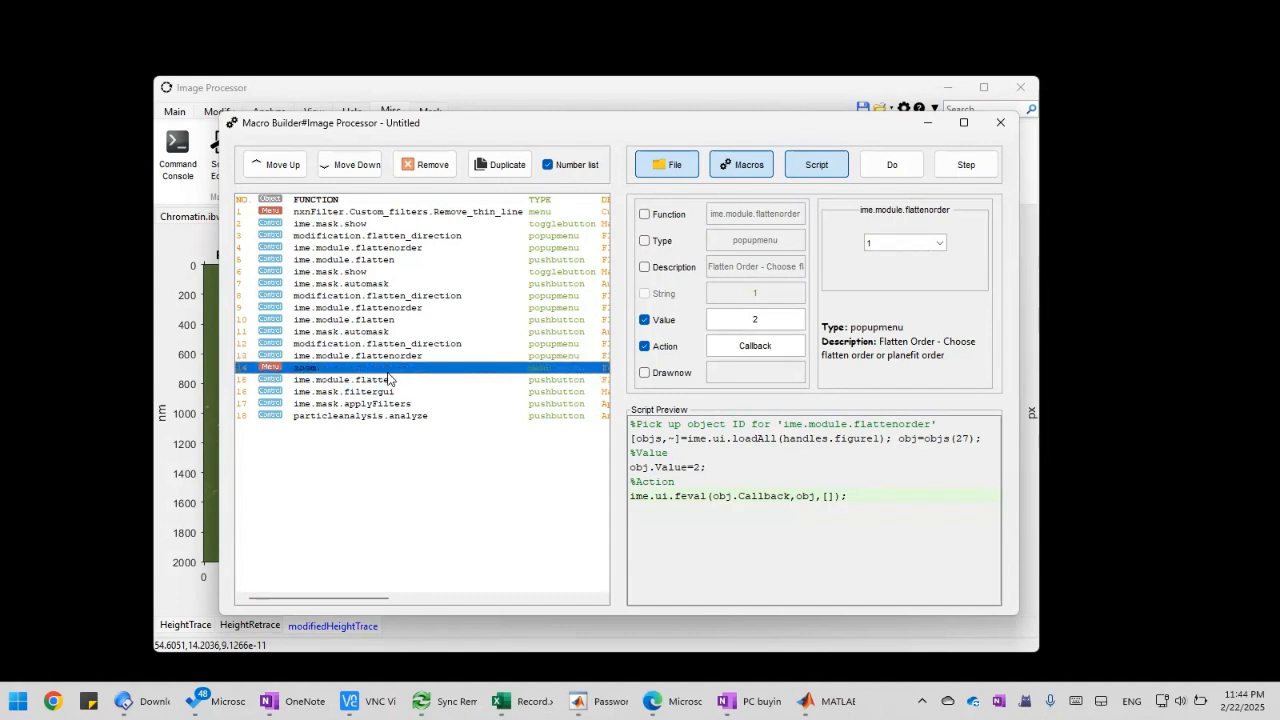
pyautogui.click(431, 166)
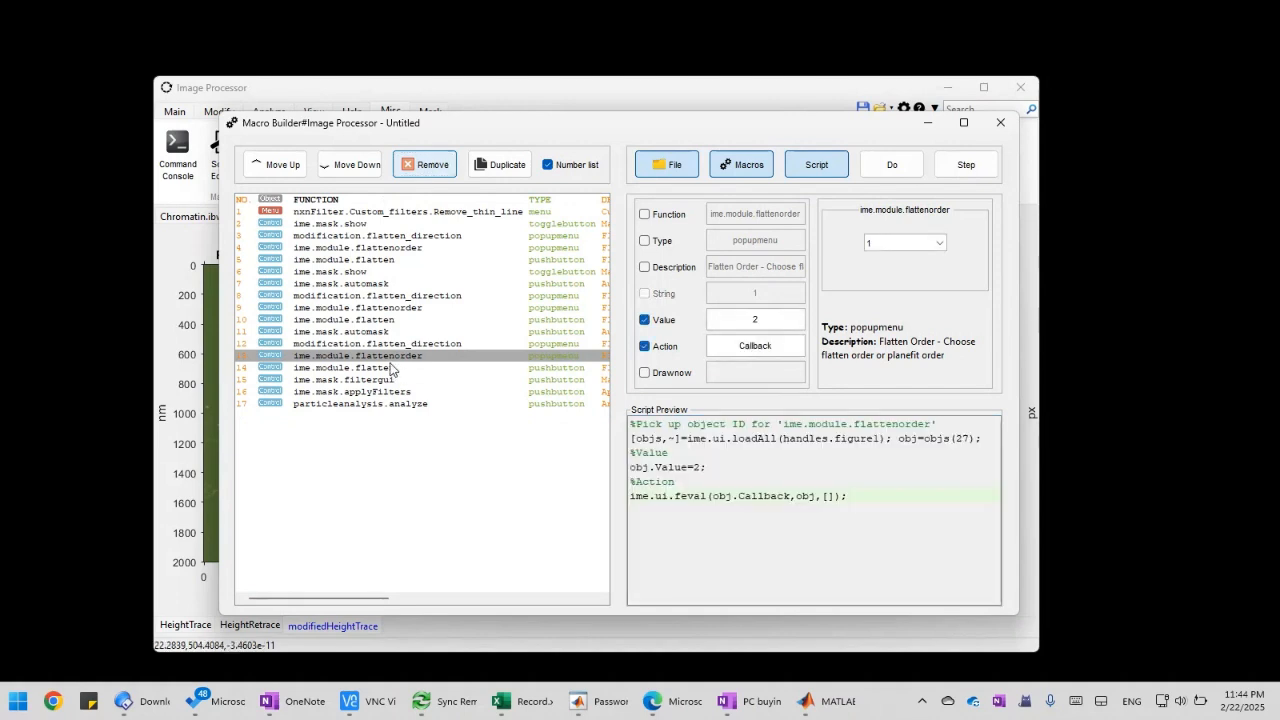
# Check the last flatten actions, remove the ime.mask.filtergui action, and shift the Macro Builder window slightly aside
pyautogui.click(388, 369)
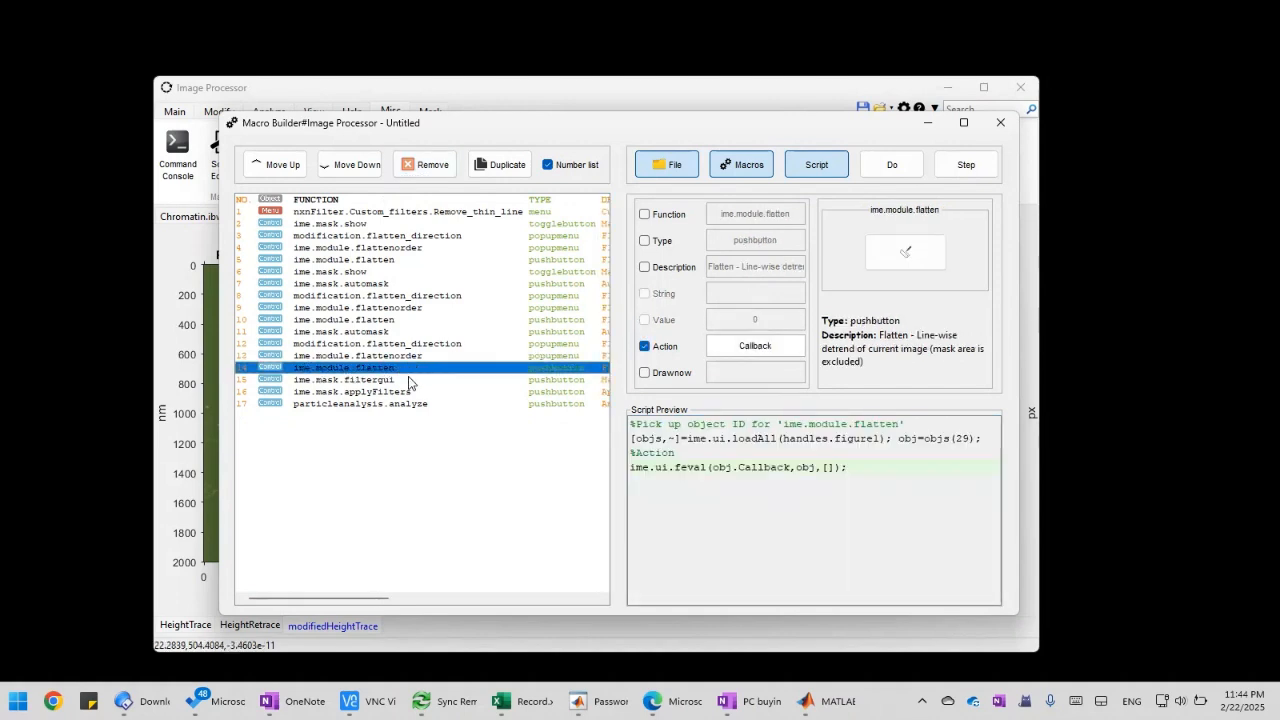
pyautogui.press('Up')
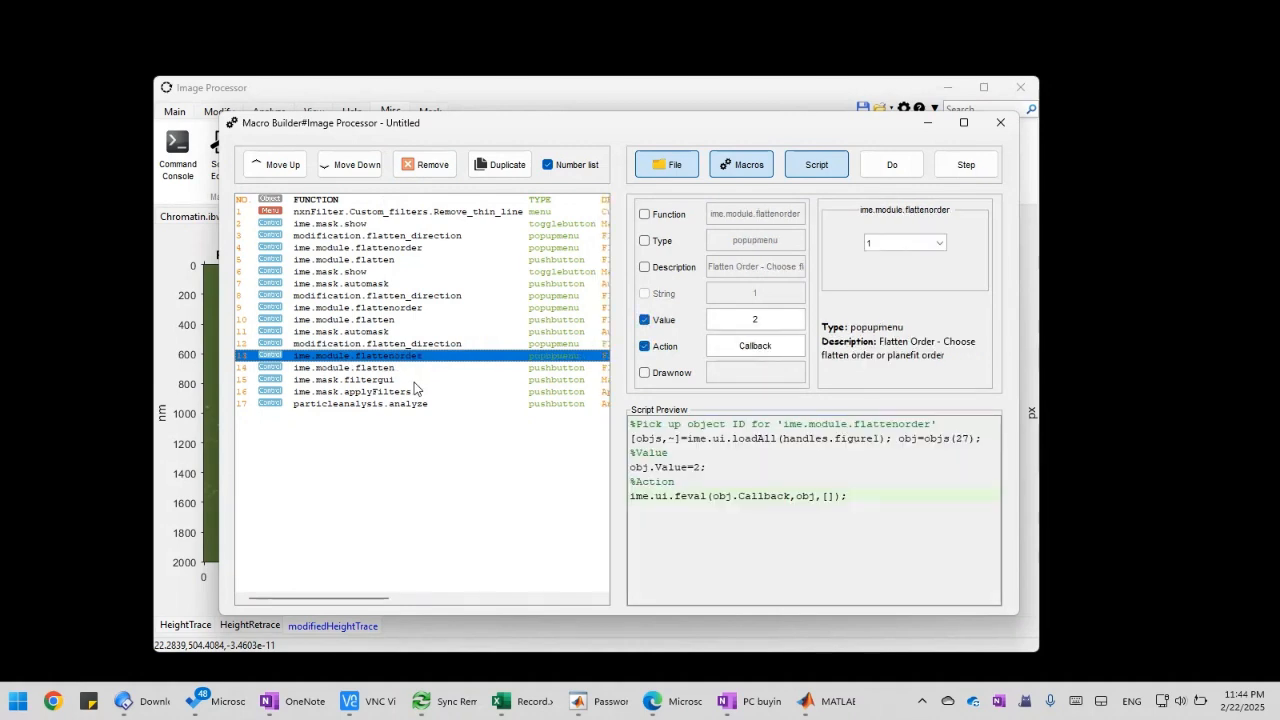
pyautogui.click(414, 381)
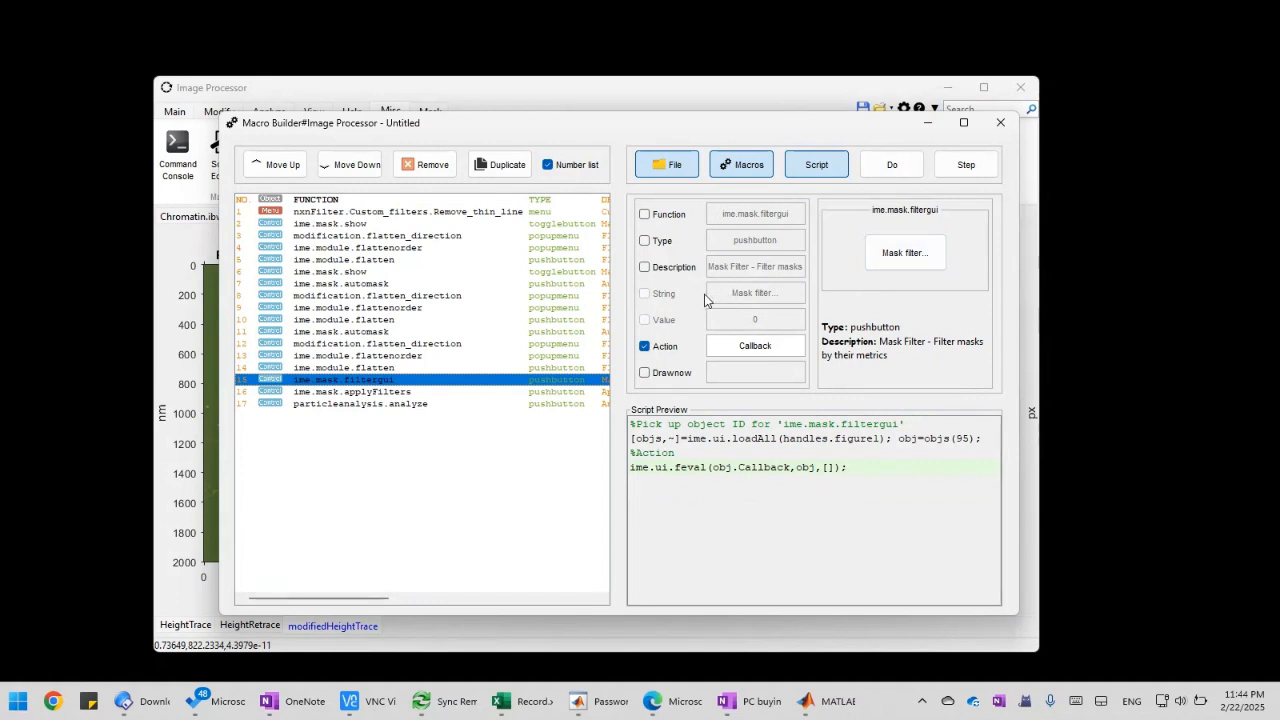
pyautogui.click(410, 174)
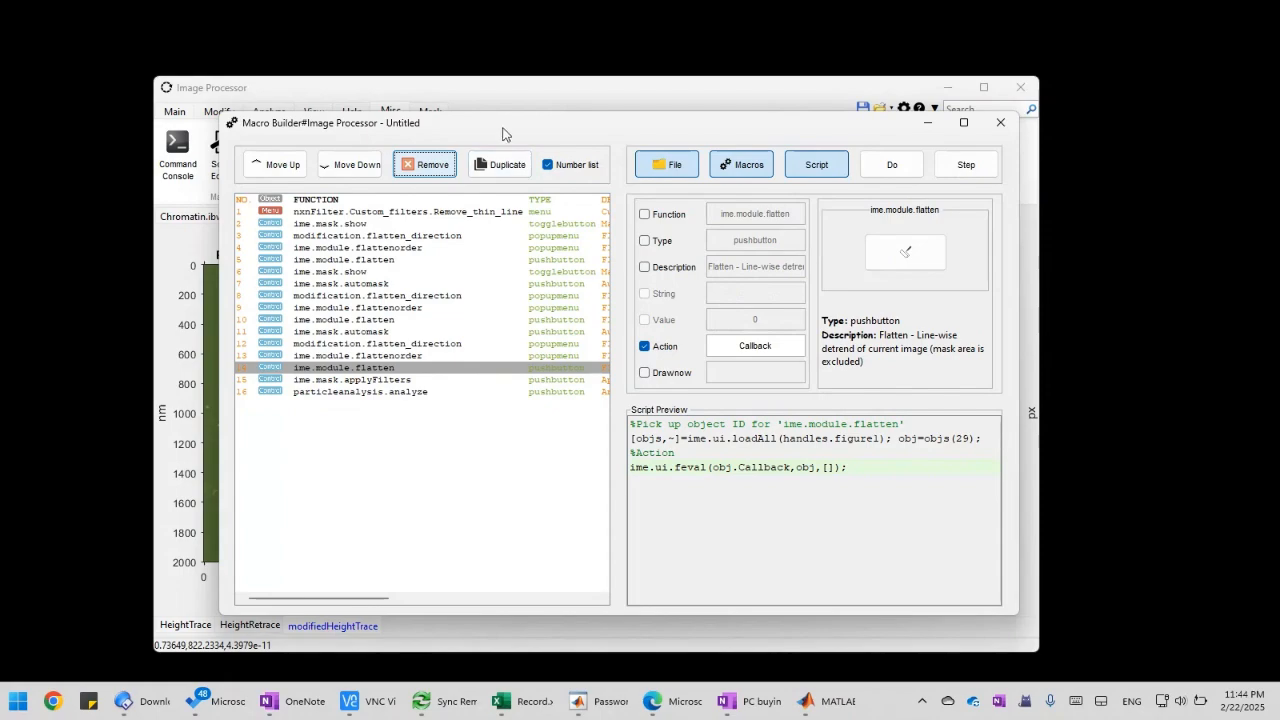
pyautogui.moveTo(503, 131); pyautogui.dragTo(530, 133)
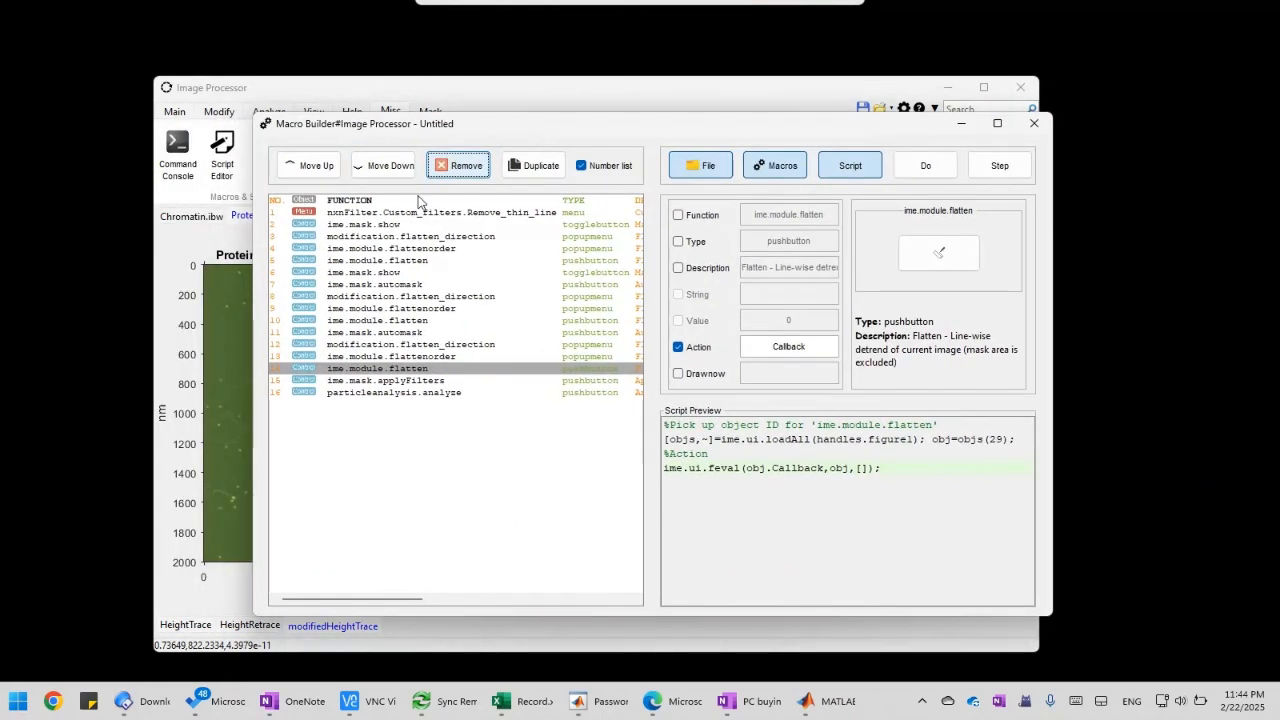
# Check the Area and MaxIntensity limits in the Image Processor's mask filter settings, then cancel without changes
pyautogui.moveTo(418, 137); pyautogui.dragTo(389, 138)
pyautogui.click(454, 111)
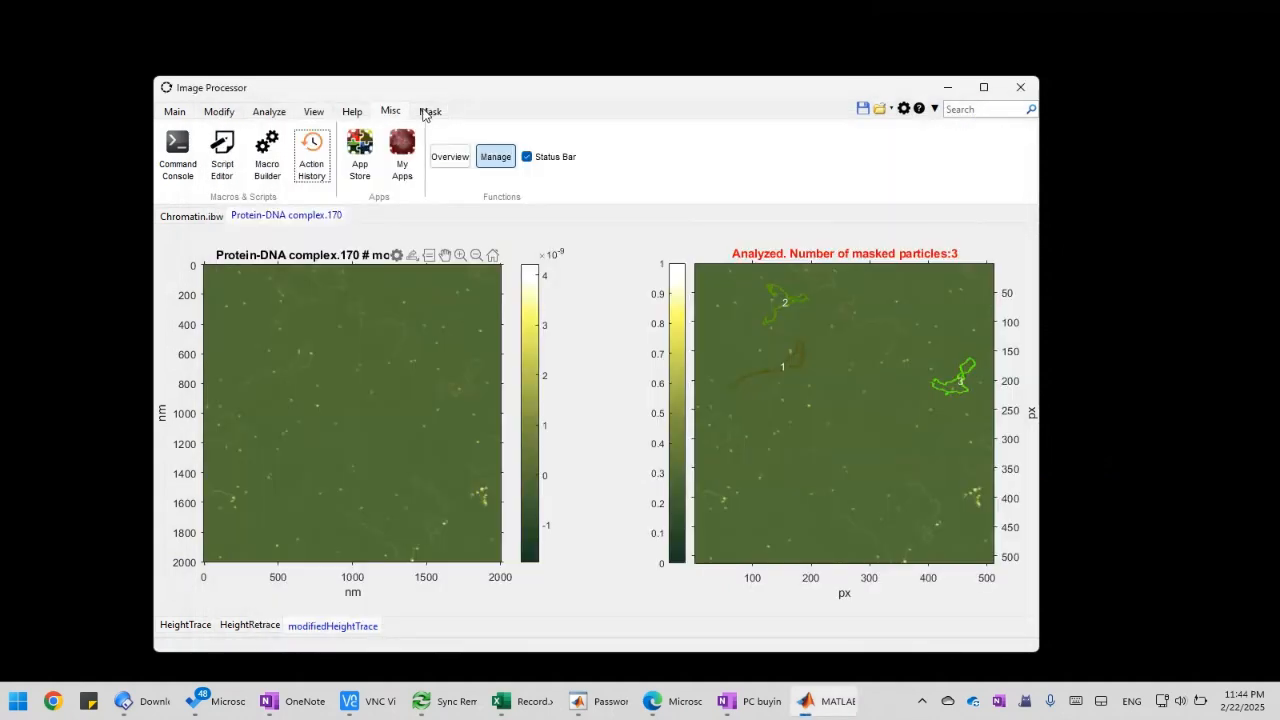
pyautogui.click(426, 112)
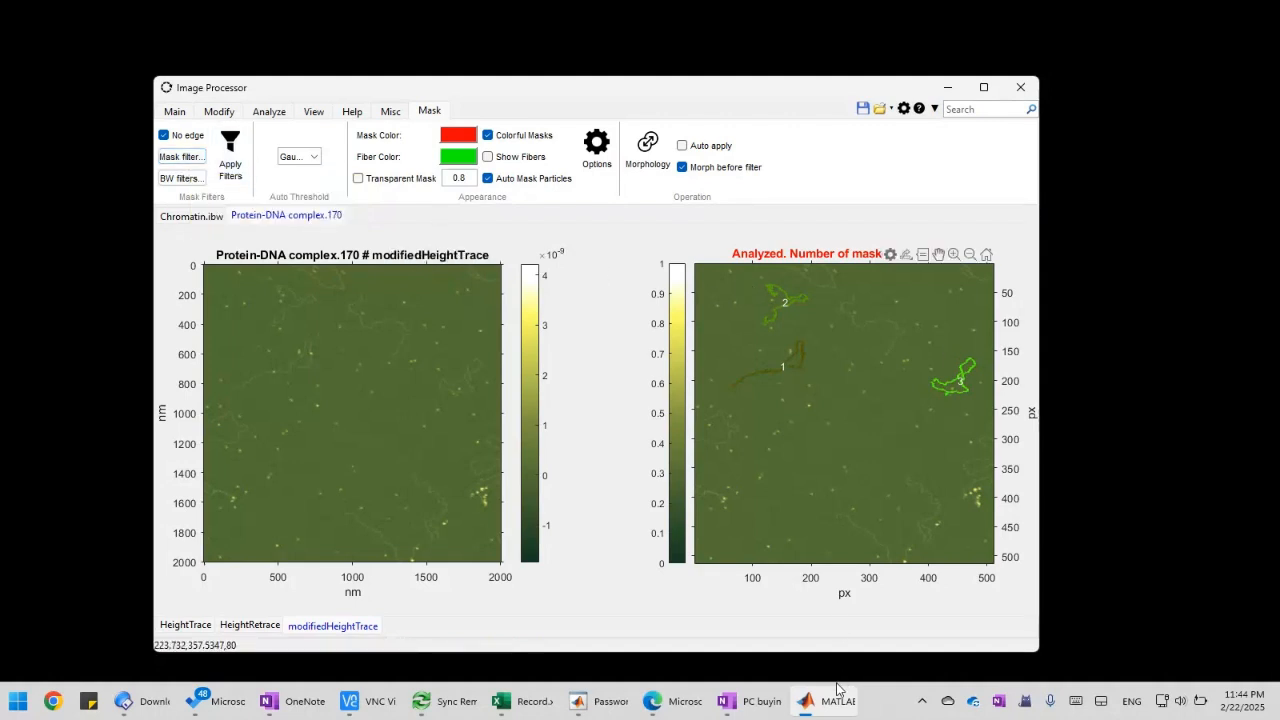
pyautogui.moveTo(830, 695)
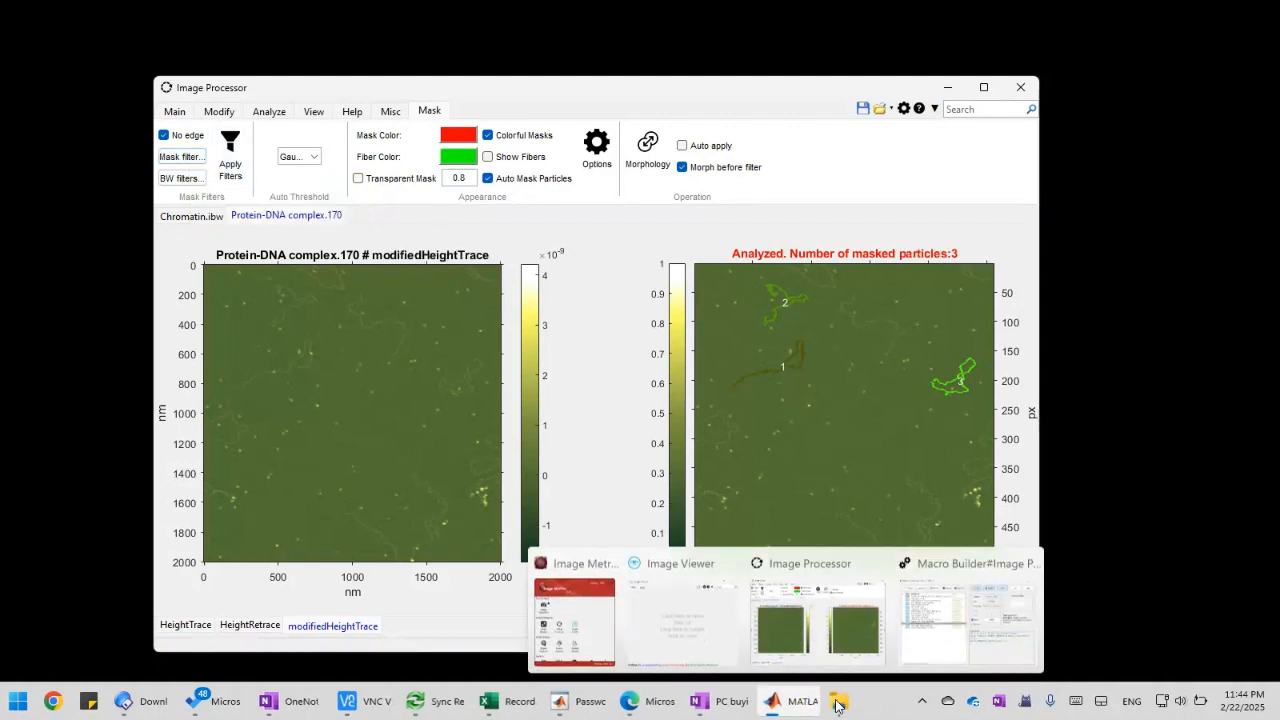
pyautogui.click(978, 634)
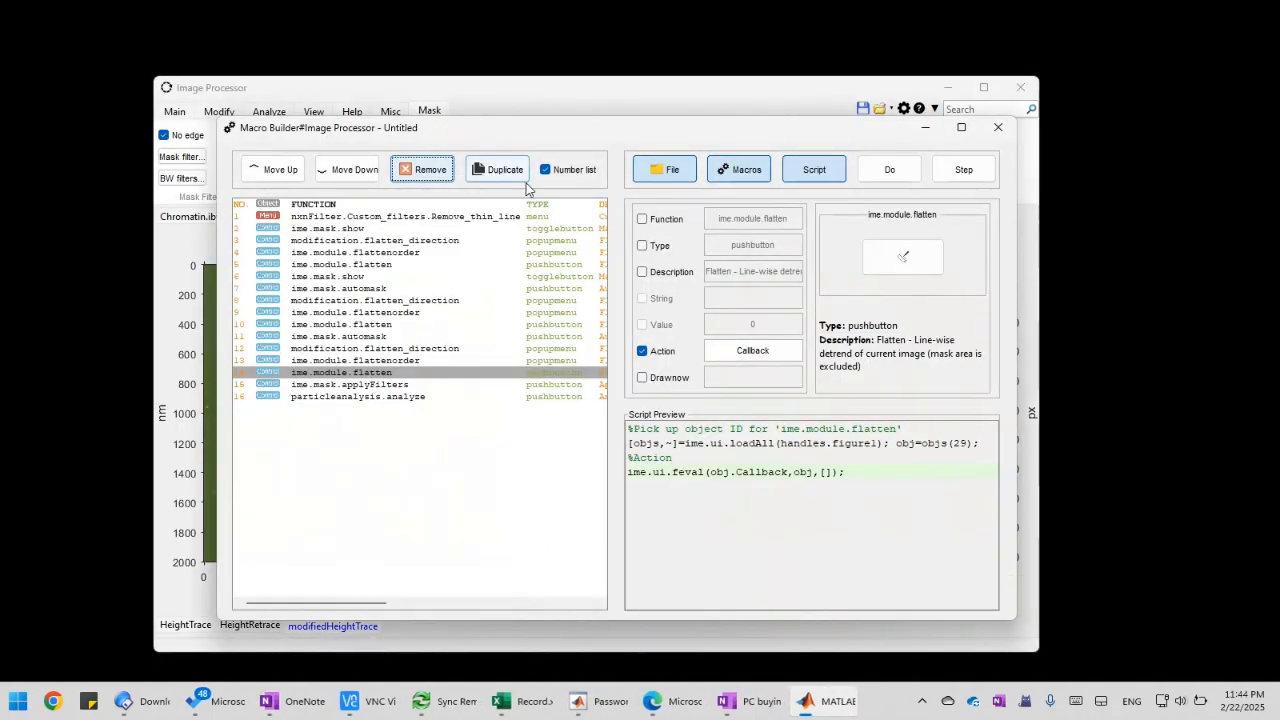
pyautogui.moveTo(530, 135)
pyautogui.mouseDown()
pyautogui.moveTo(588, 139)
pyautogui.moveTo(540, 120)
pyautogui.moveTo(502, 128)
pyautogui.moveTo(621, 128)
pyautogui.moveTo(480, 129)
pyautogui.moveTo(540, 130)
pyautogui.moveTo(506, 129)
pyautogui.moveTo(540, 131)
pyautogui.moveTo(513, 127)
pyautogui.moveTo(506, 142)
pyautogui.mouseUp()
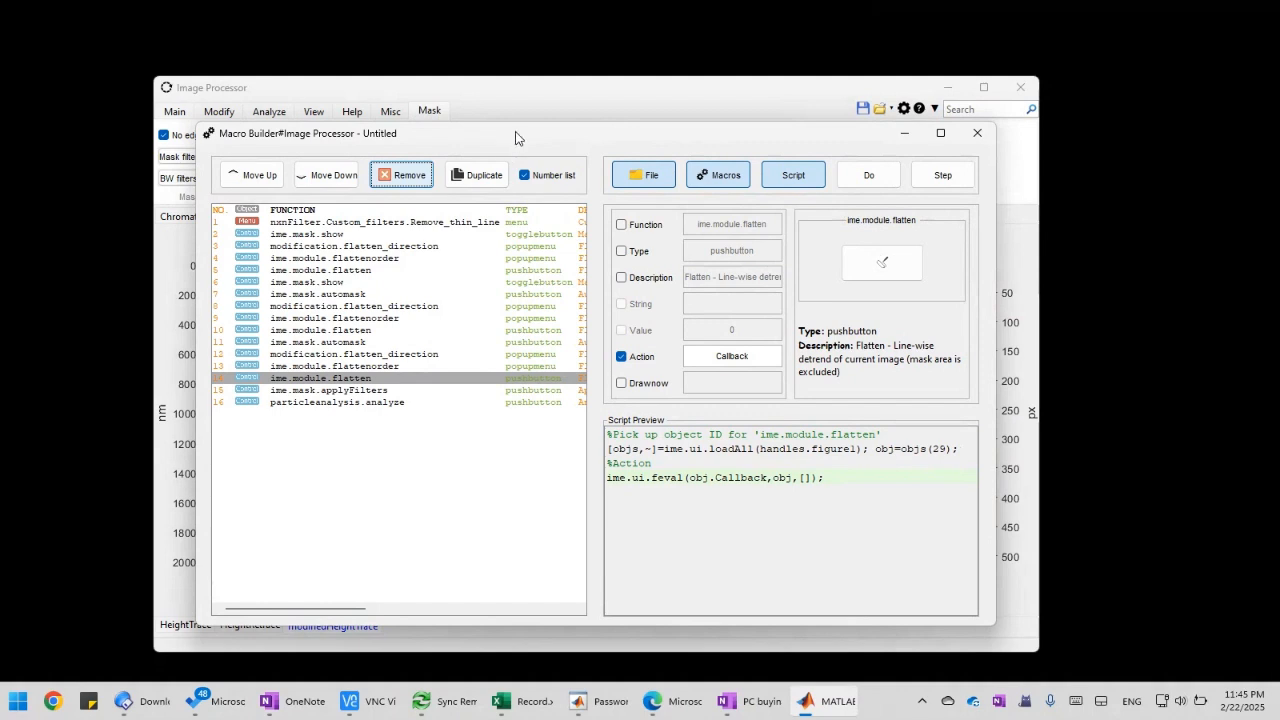
pyautogui.moveTo(489, 133)
pyautogui.mouseDown()
pyautogui.moveTo(461, 127)
pyautogui.moveTo(500, 129)
pyautogui.moveTo(480, 134)
pyautogui.moveTo(490, 139)
pyautogui.mouseUp()
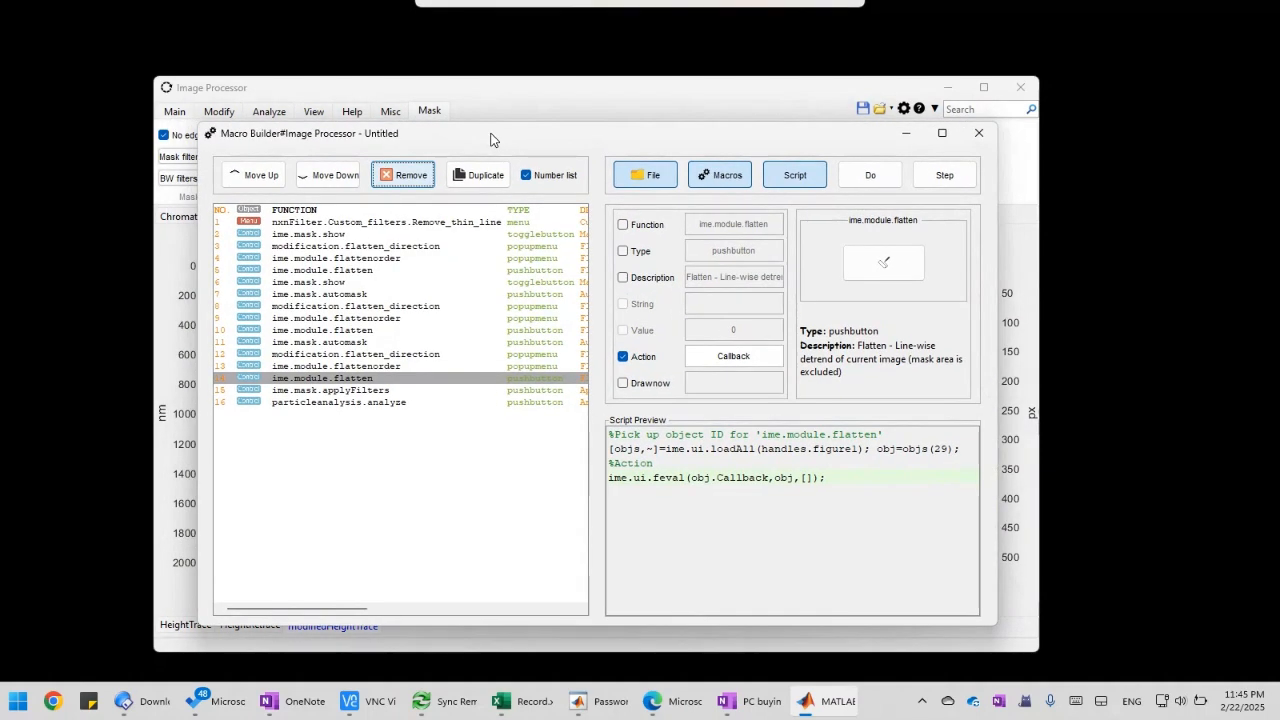
pyautogui.click(542, 100)
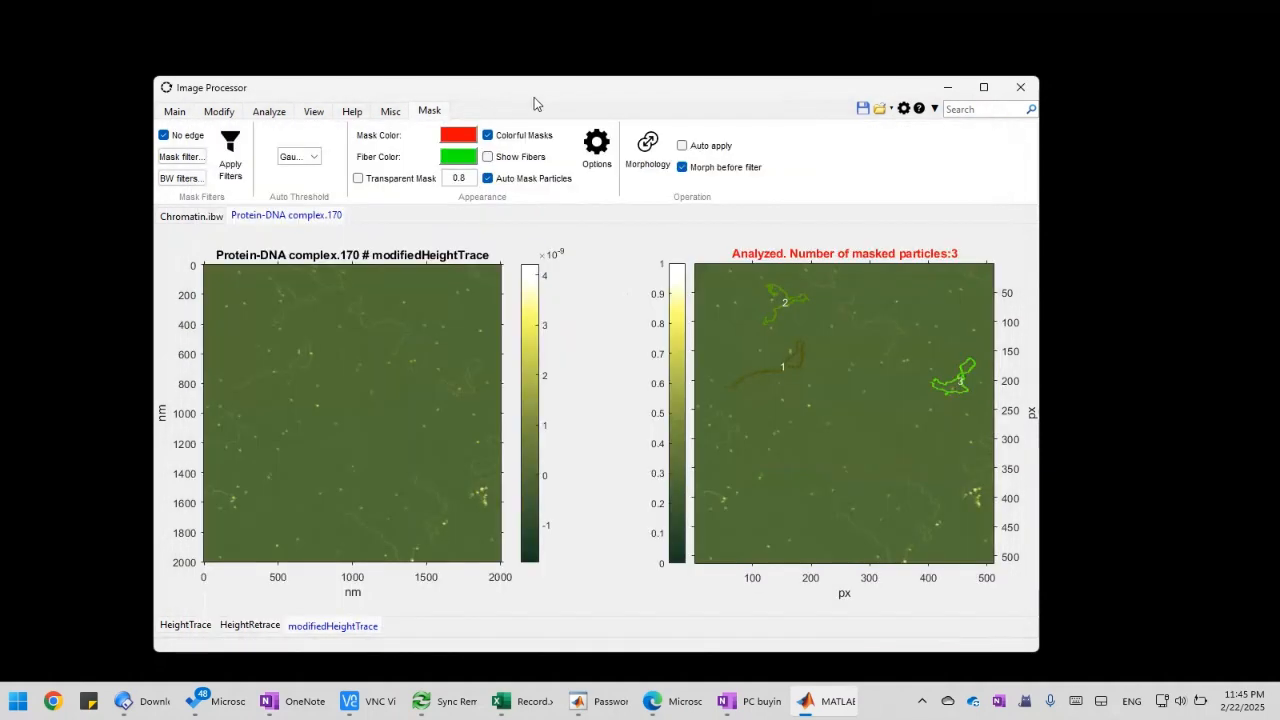
pyautogui.click(194, 160)
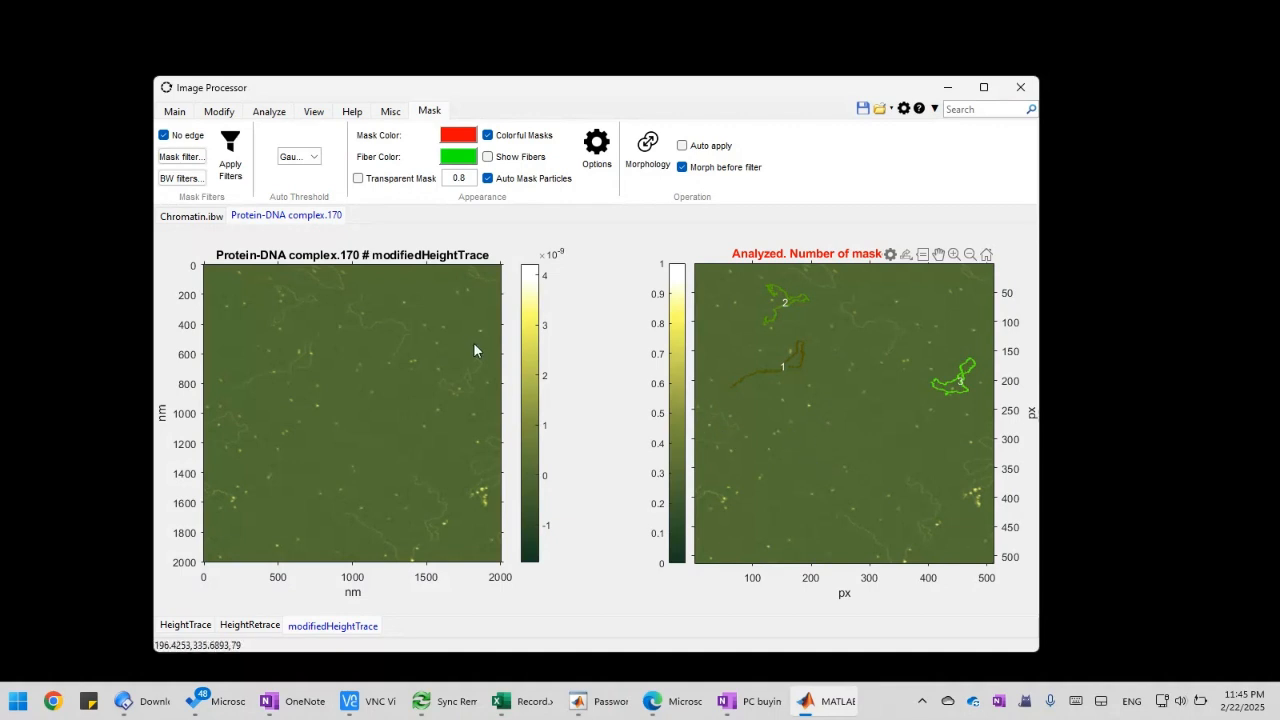
pyautogui.click(182, 160)
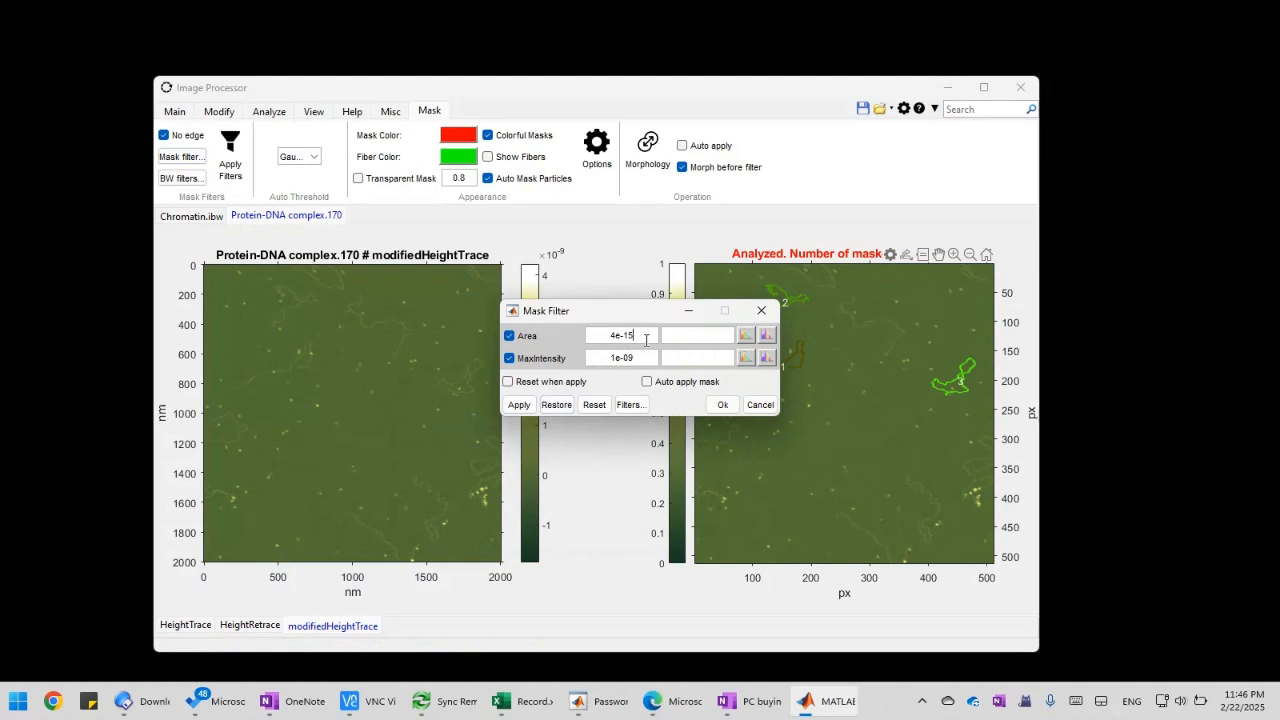
pyautogui.moveTo(646, 340); pyautogui.dragTo(584, 340)
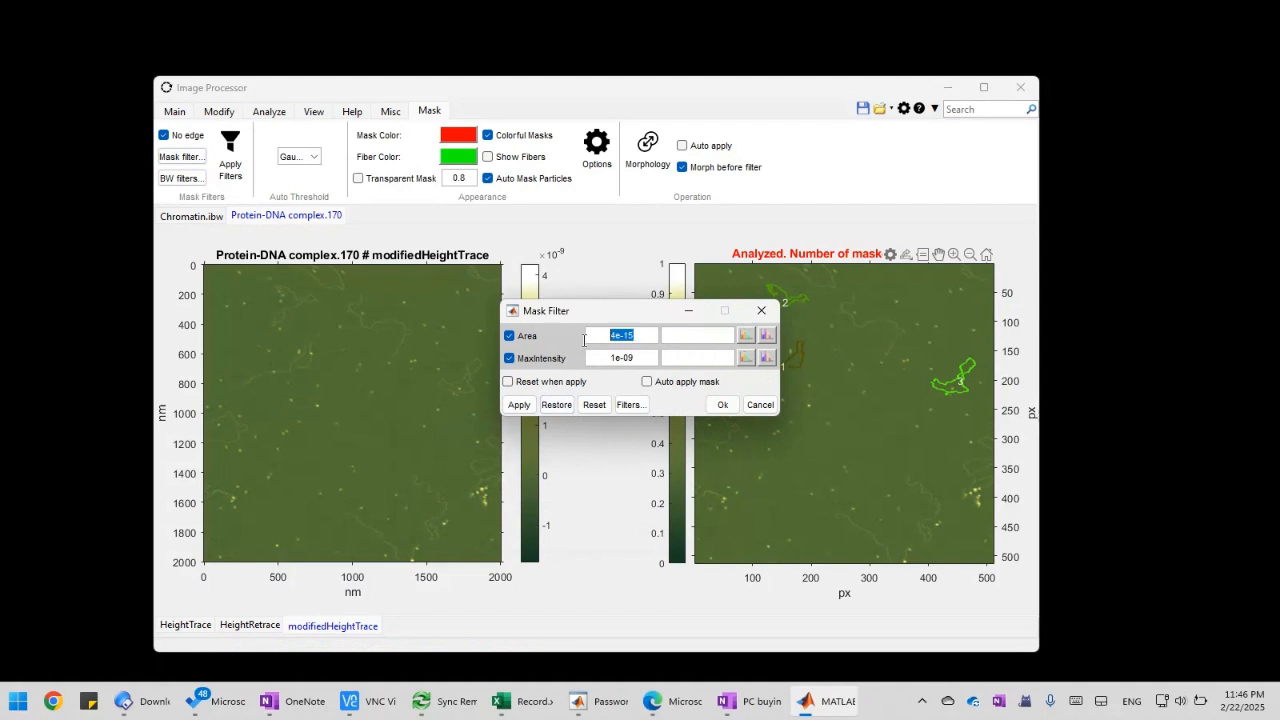
pyautogui.click(760, 404)
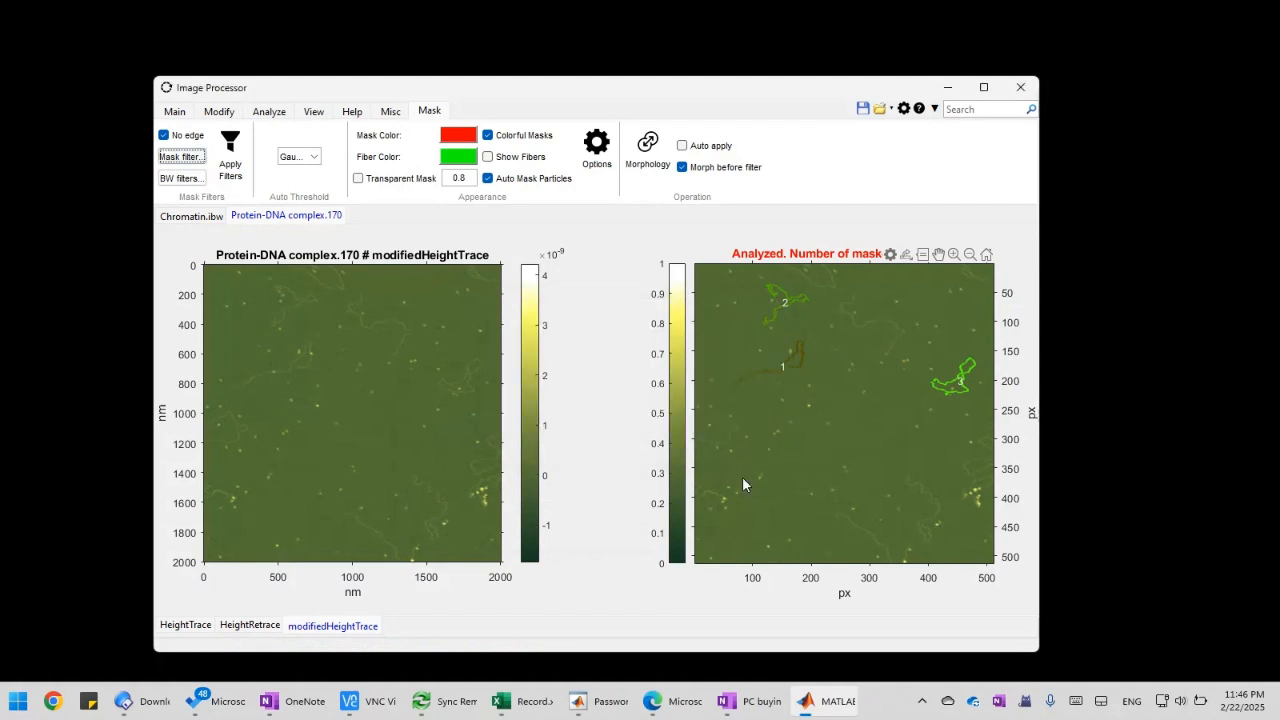
# Return to the Macro Builder and check the ime.mask.applyFilters and particleanalysis.analyze actions
pyautogui.moveTo(828, 703)
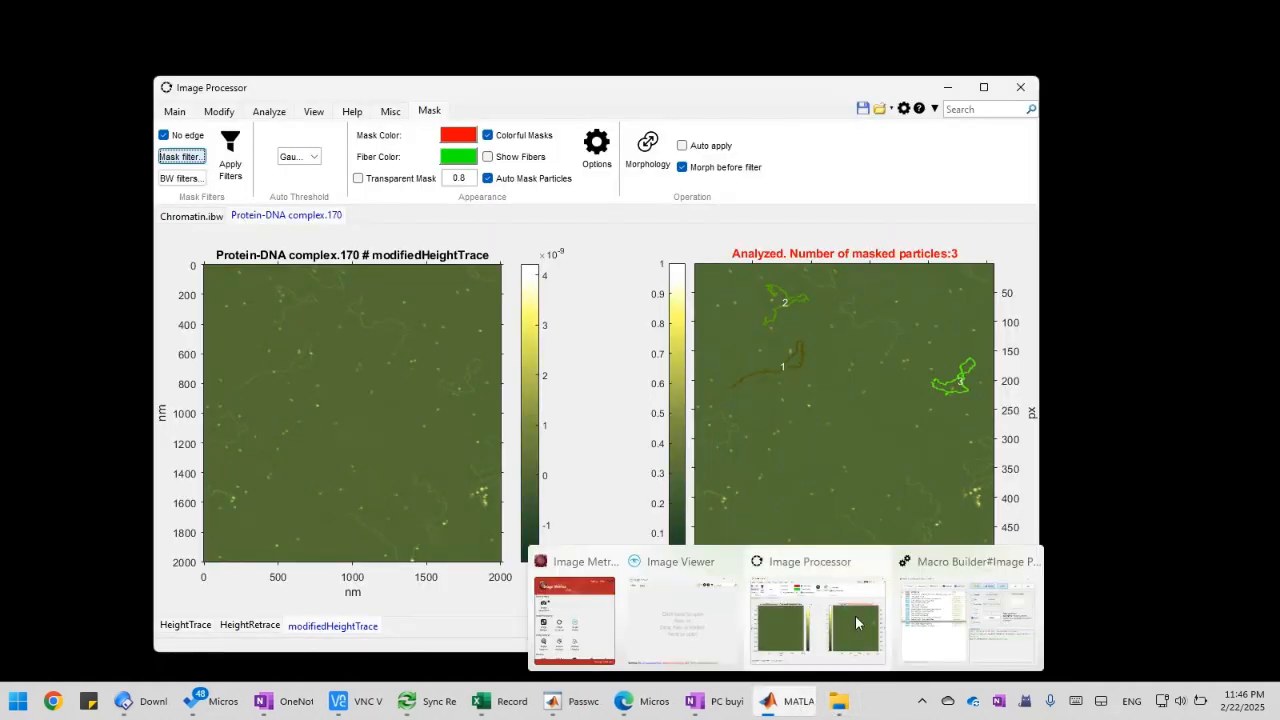
pyautogui.click(965, 620)
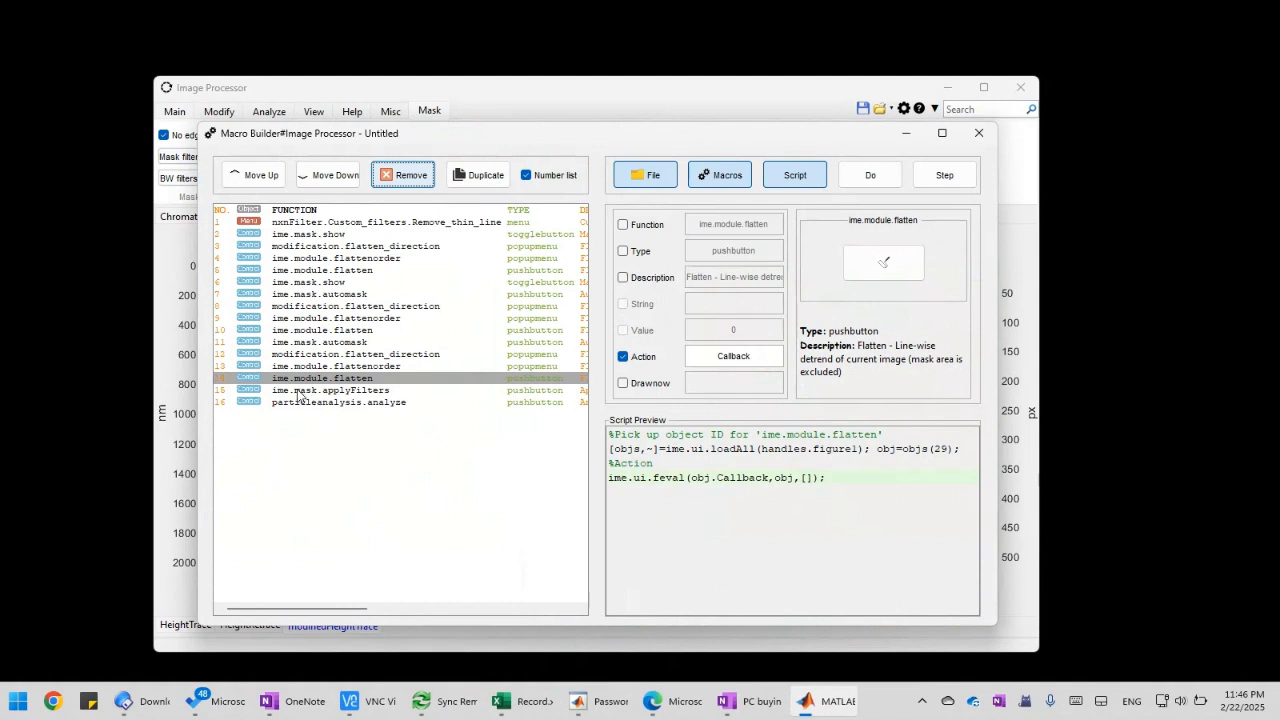
pyautogui.click(366, 391)
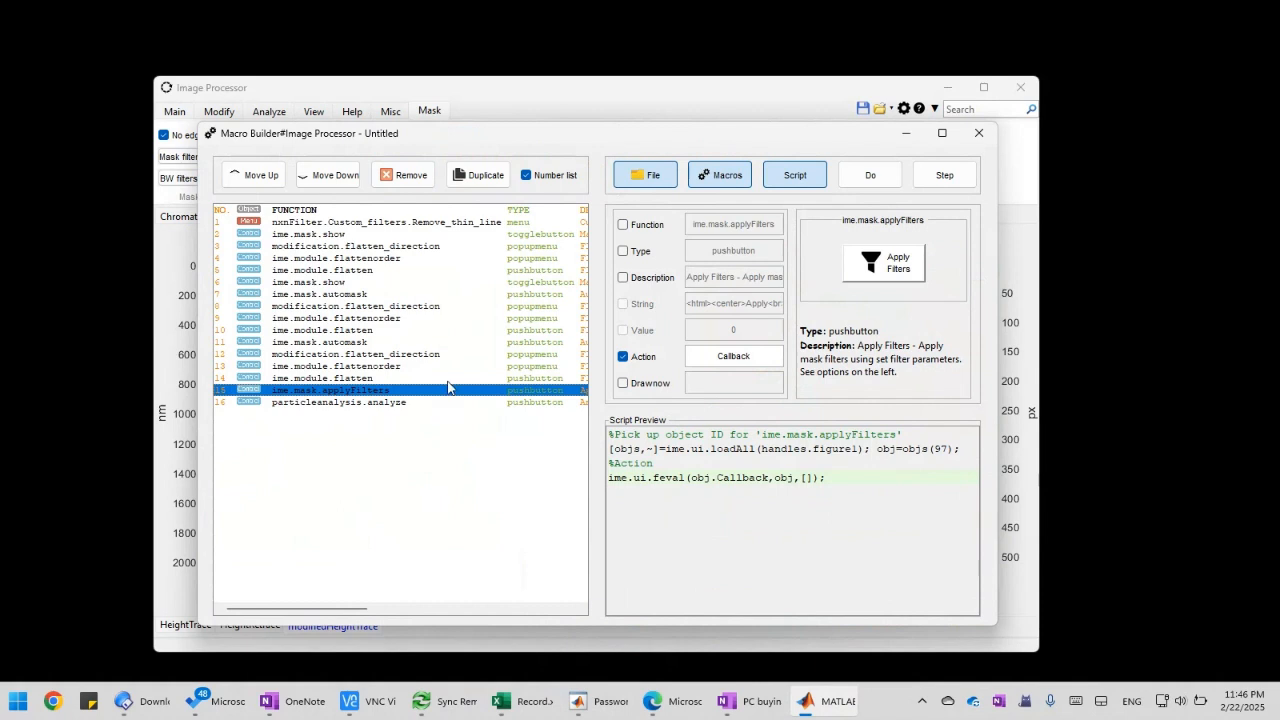
pyautogui.moveTo(512, 141)
pyautogui.mouseDown()
pyautogui.moveTo(530, 139)
pyautogui.moveTo(511, 139)
pyautogui.mouseUp()
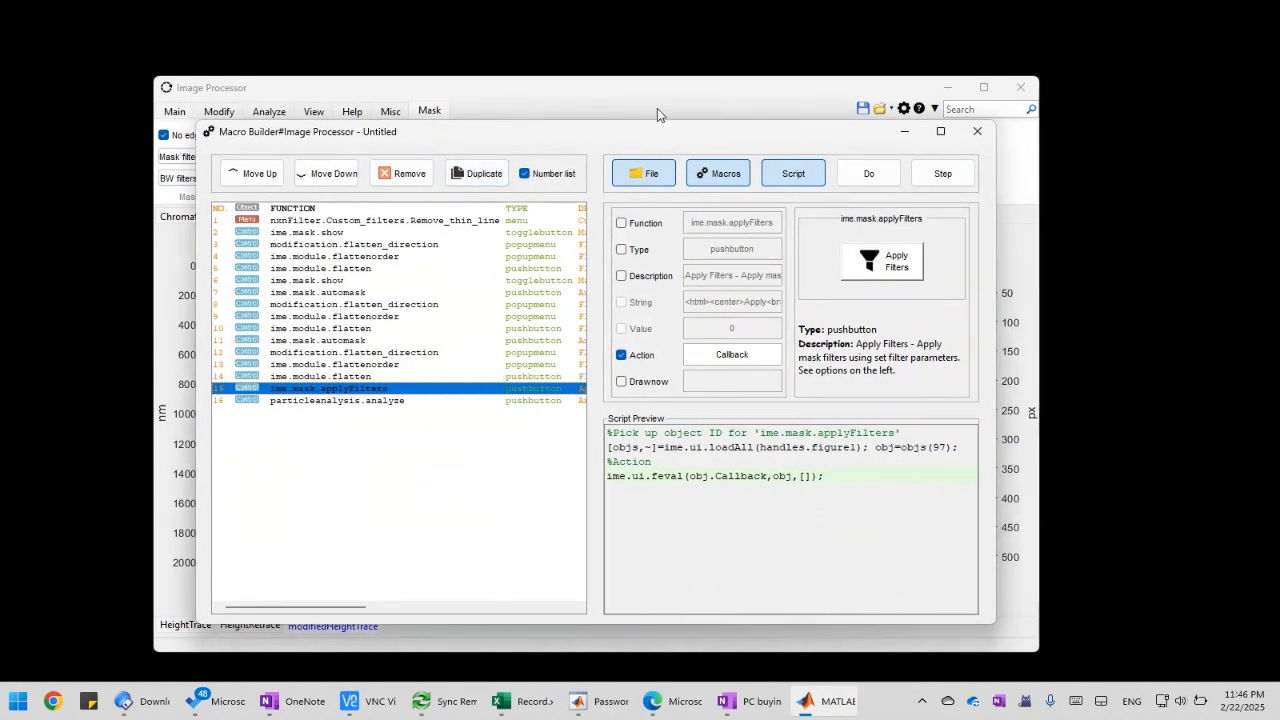
pyautogui.moveTo(641, 135)
pyautogui.mouseDown()
pyautogui.moveTo(515, 130)
pyautogui.moveTo(587, 152)
pyautogui.moveTo(535, 163)
pyautogui.moveTo(440, 150)
pyautogui.moveTo(482, 172)
pyautogui.moveTo(310, 165)
pyautogui.moveTo(636, 150)
pyautogui.mouseUp()
pyautogui.click(352, 410)
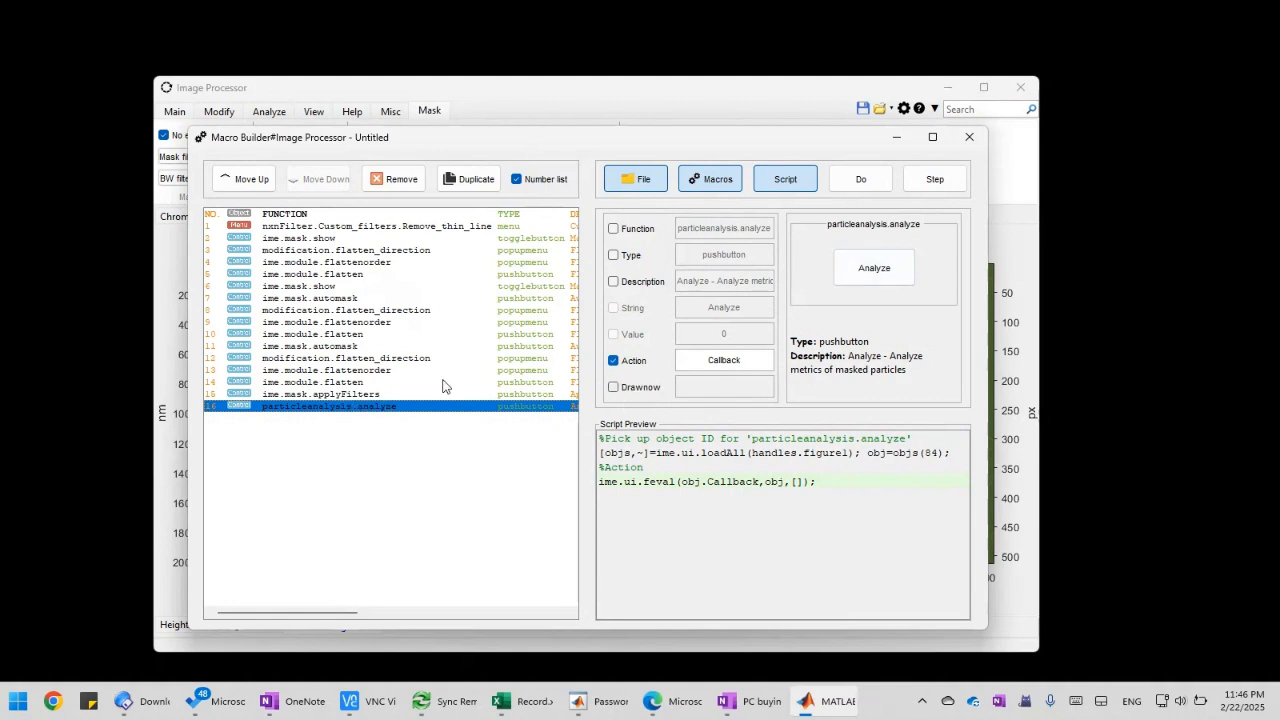
# Save the macro to the Desktop as Untitled.mac
pyautogui.click(660, 188)
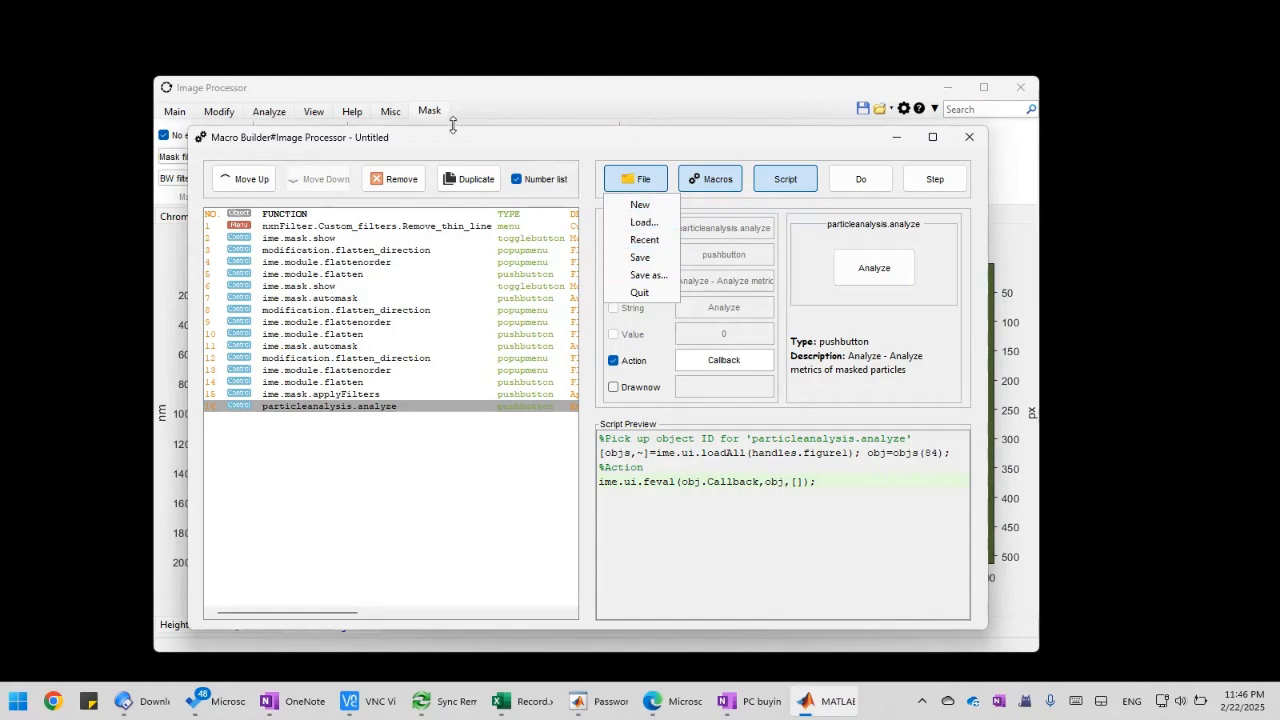
pyautogui.moveTo(617, 149)
pyautogui.mouseDown()
pyautogui.moveTo(586, 144)
pyautogui.moveTo(630, 142)
pyautogui.moveTo(612, 126)
pyautogui.moveTo(586, 140)
pyautogui.moveTo(640, 137)
pyautogui.moveTo(598, 134)
pyautogui.mouseUp()
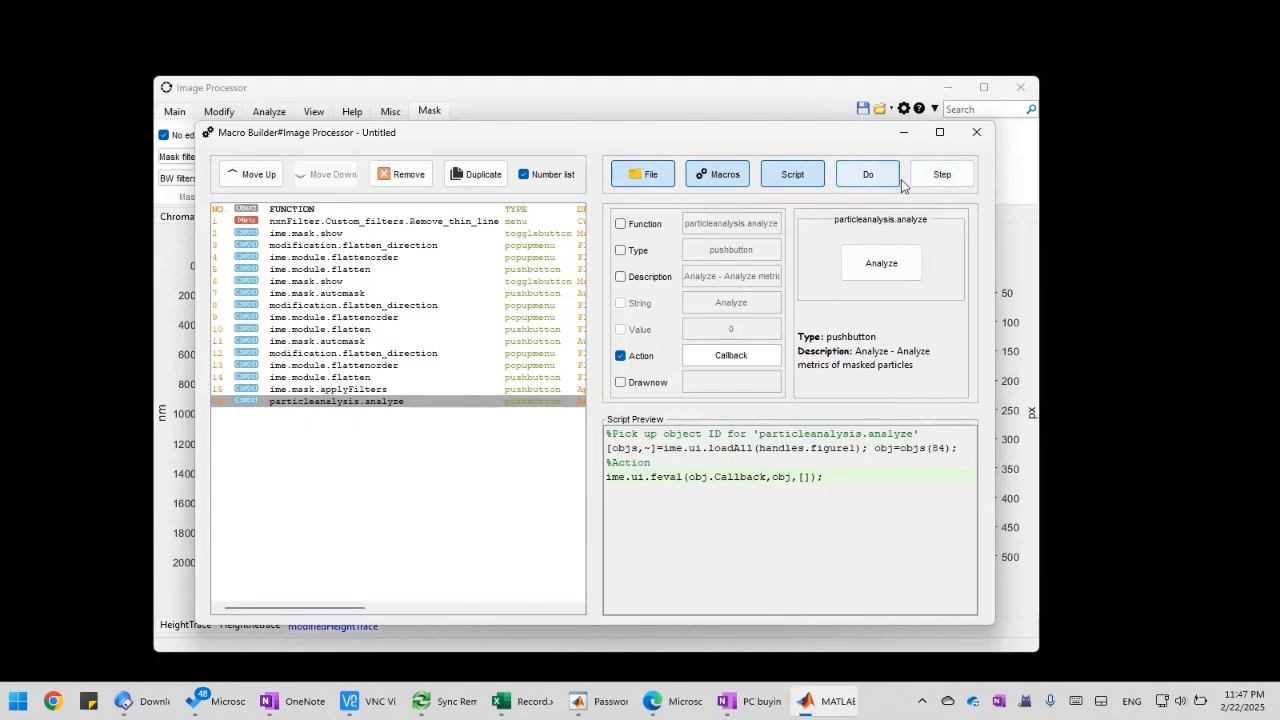
pyautogui.click(868, 174)
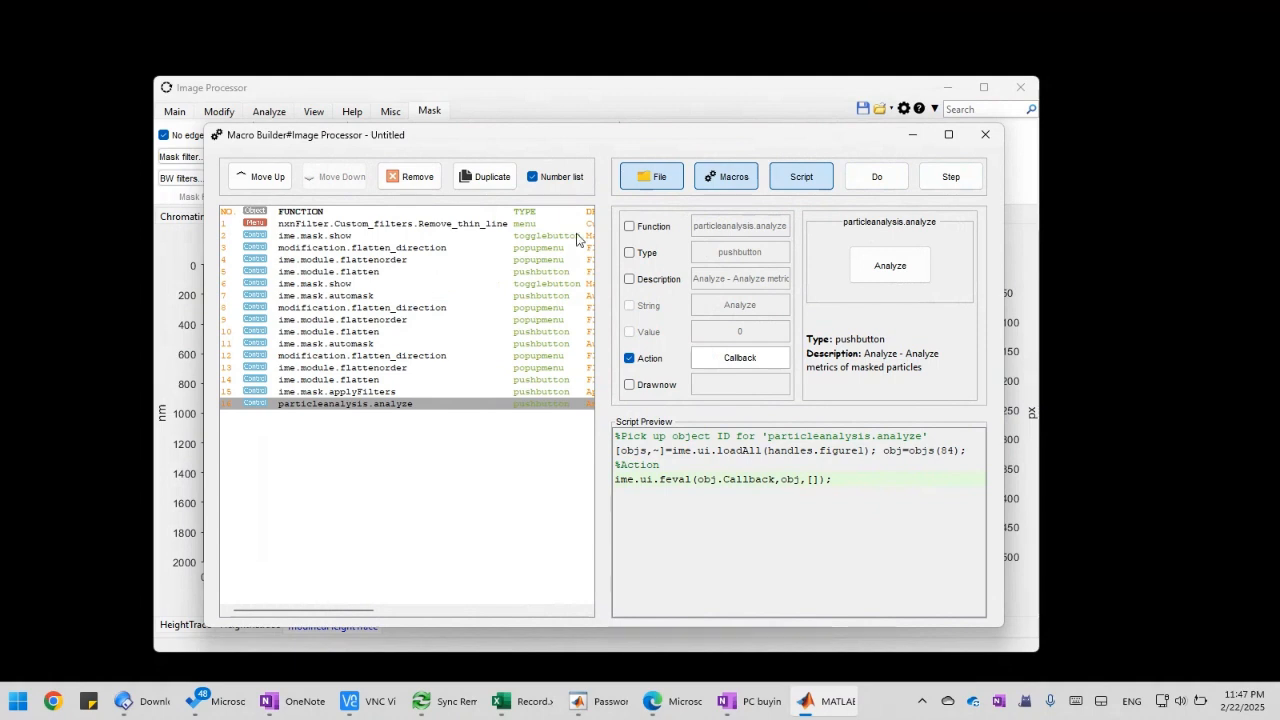
pyautogui.click(629, 186)
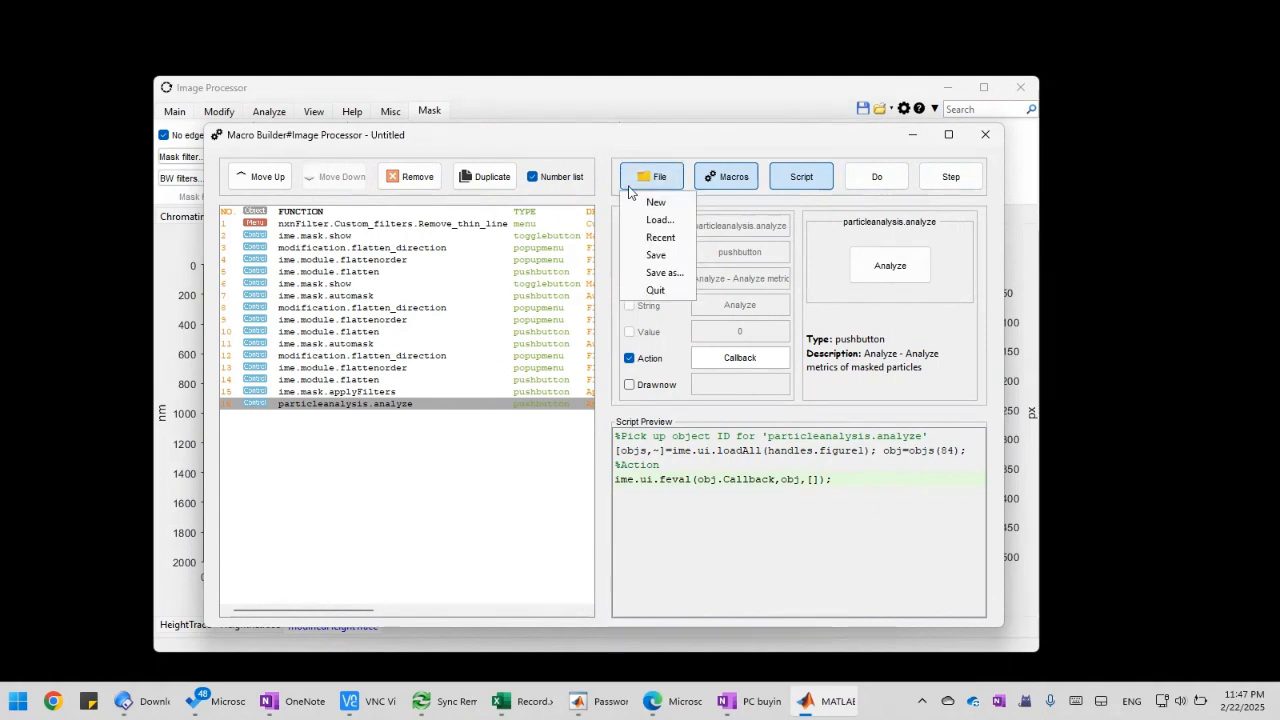
pyautogui.click(668, 262)
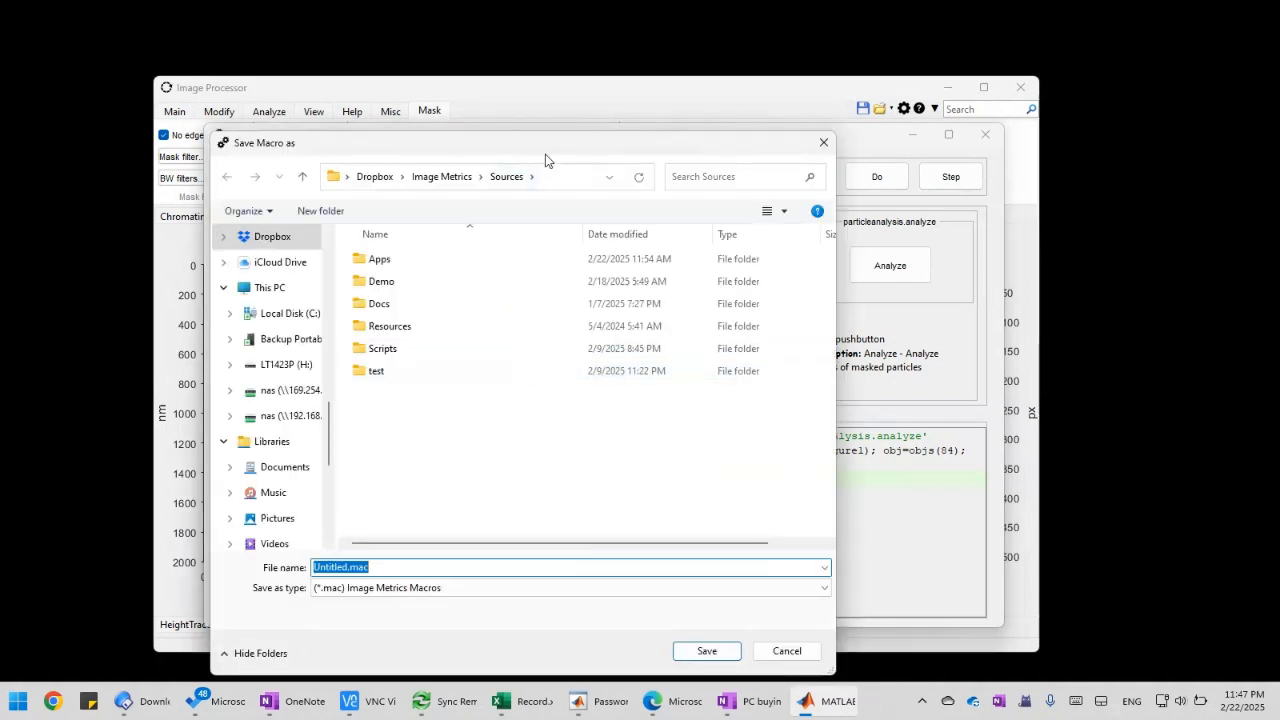
pyautogui.moveTo(545, 154); pyautogui.dragTo(578, 118)
pyautogui.scroll(15, 310, 215)
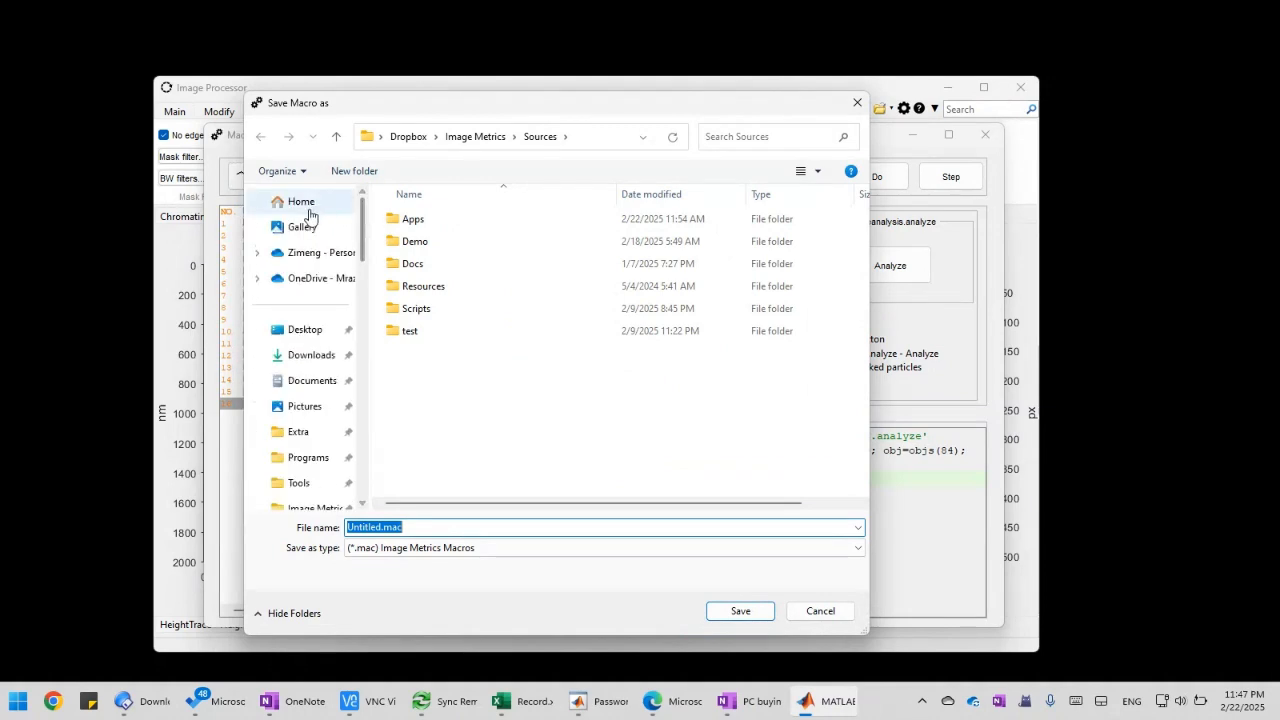
pyautogui.click(306, 333)
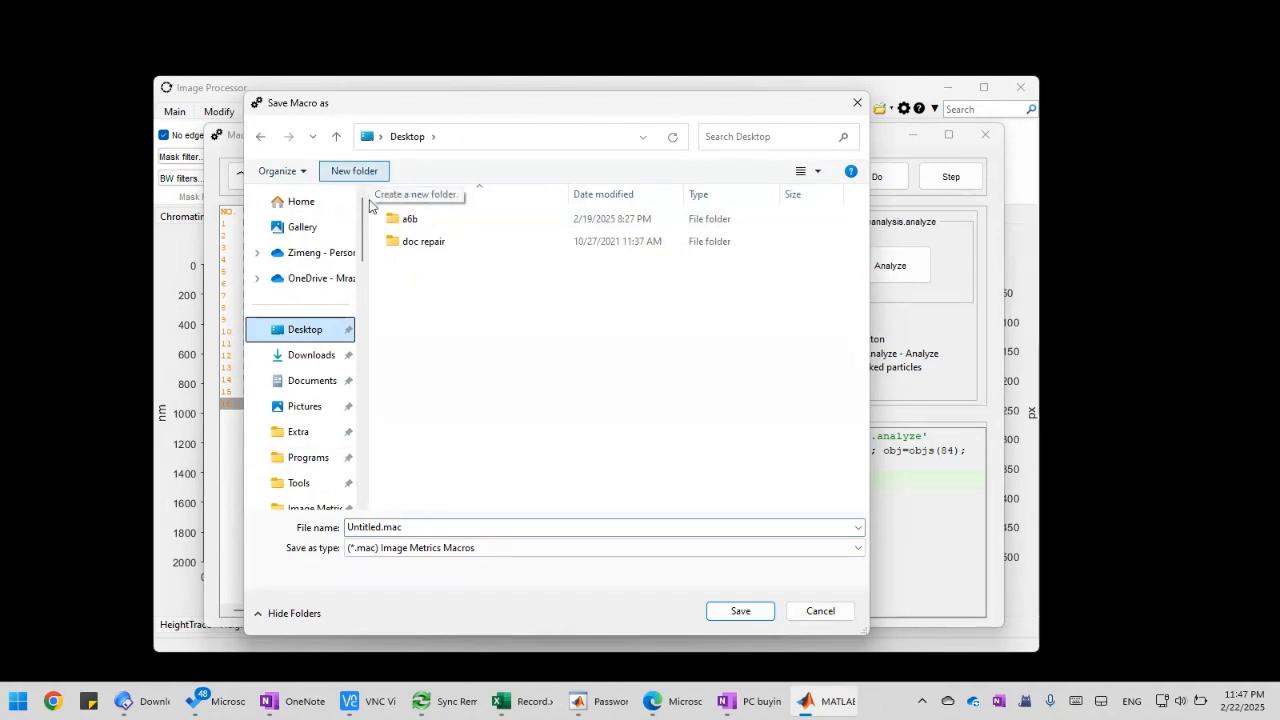
pyautogui.click(742, 614)
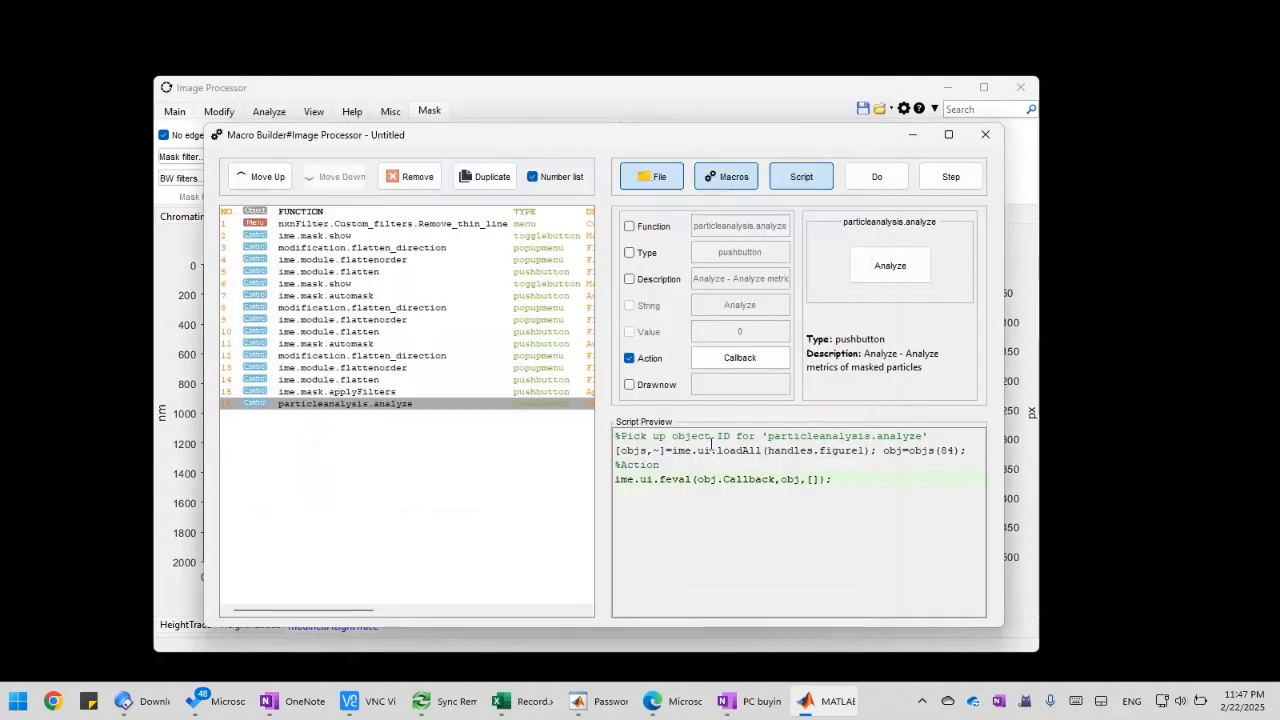
pyautogui.click(940, 190)
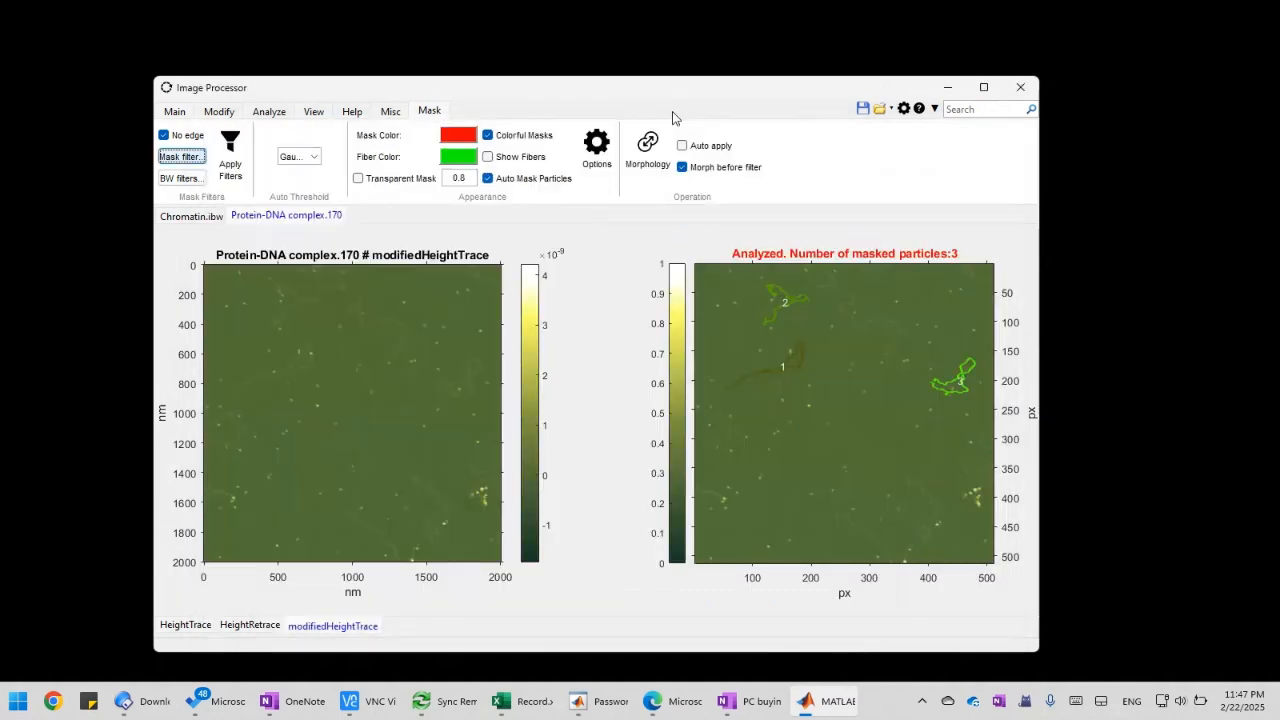
pyautogui.click(709, 102)
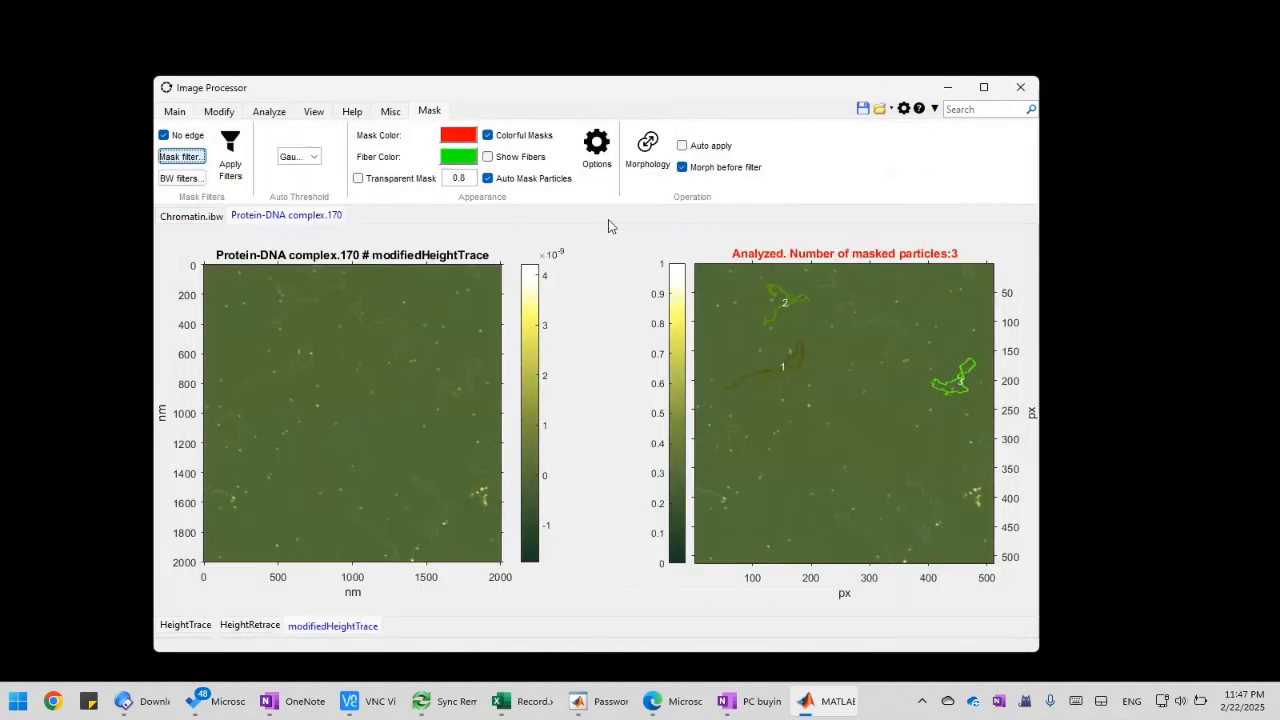
pyautogui.click(381, 118)
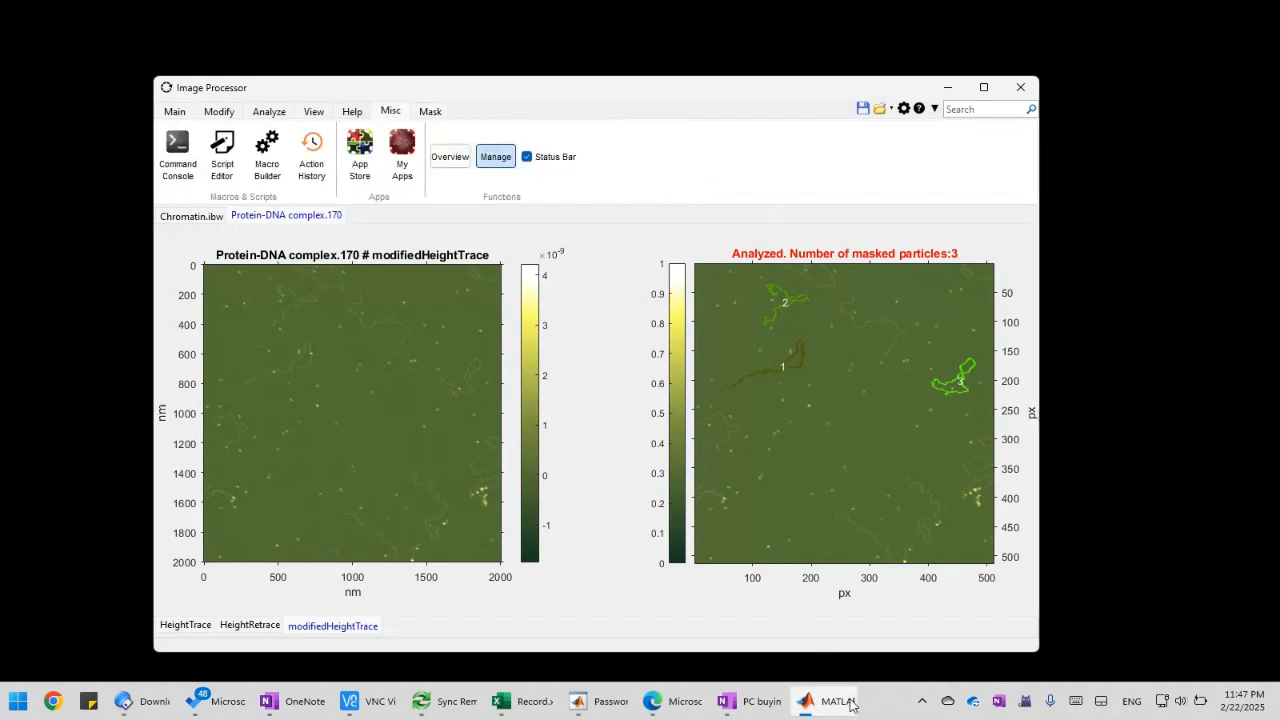
pyautogui.moveTo(826, 697)
pyautogui.click(950, 647)
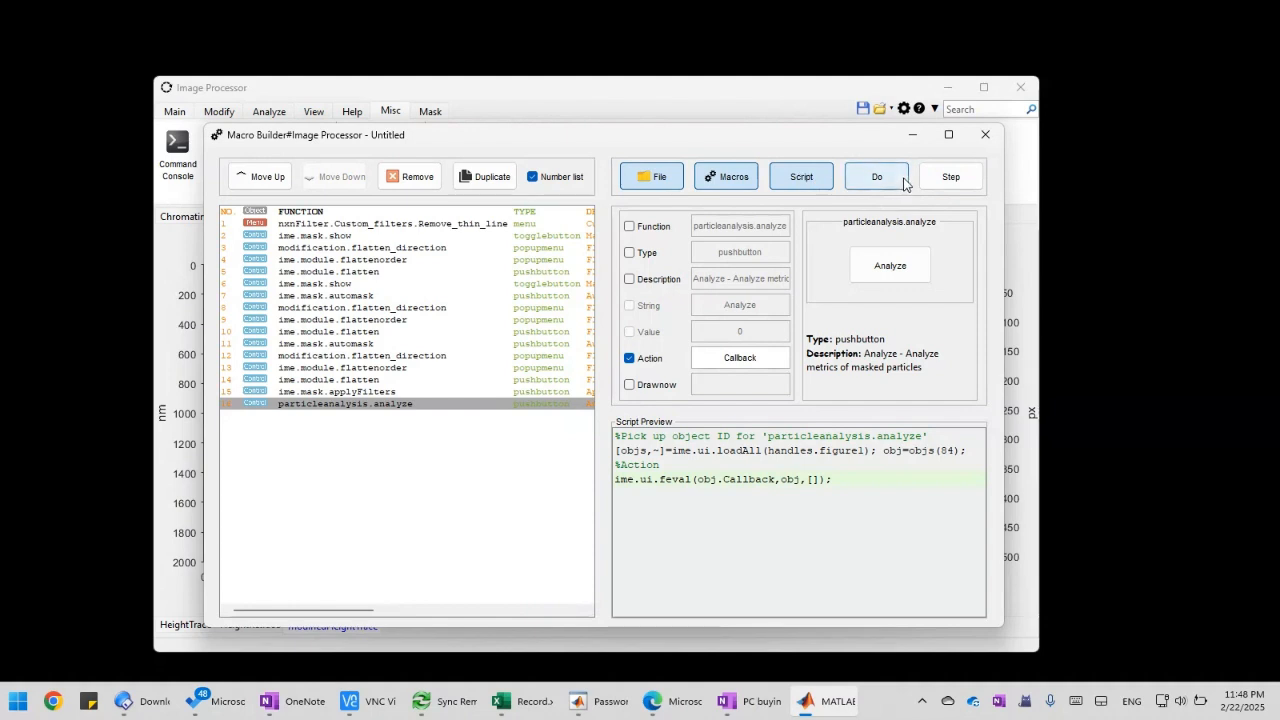
pyautogui.click(730, 93)
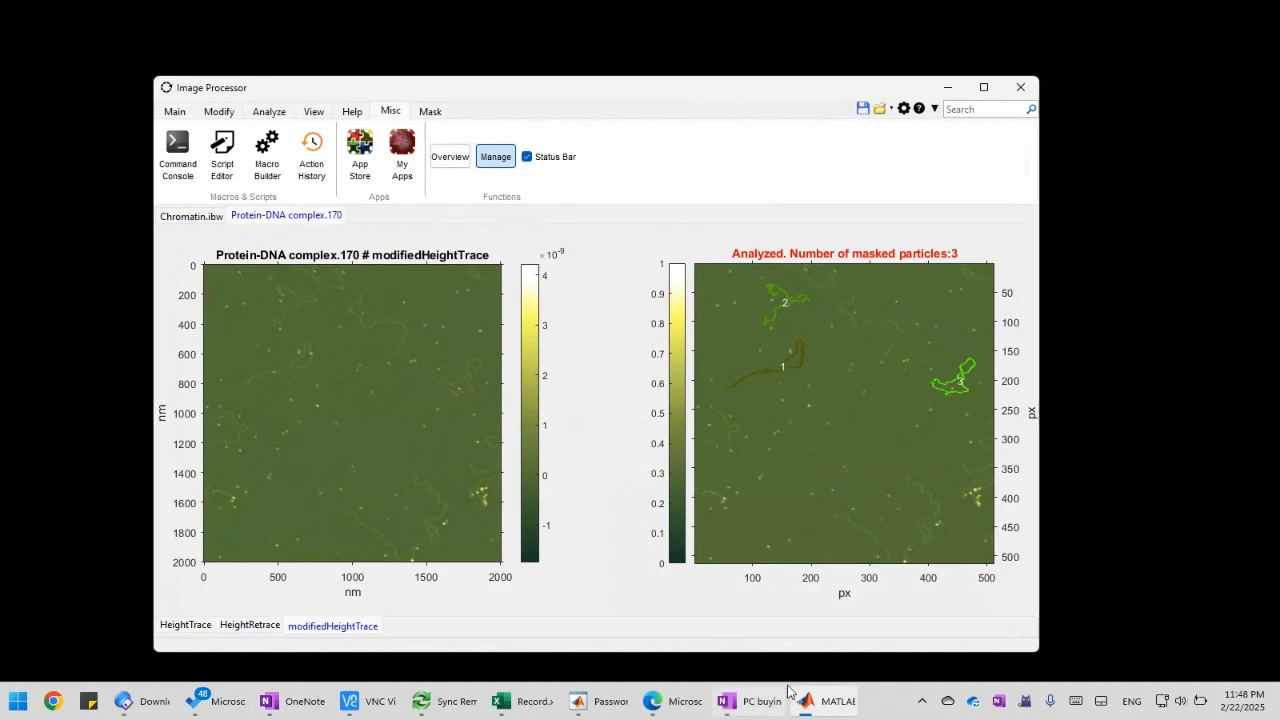
pyautogui.moveTo(800, 700)
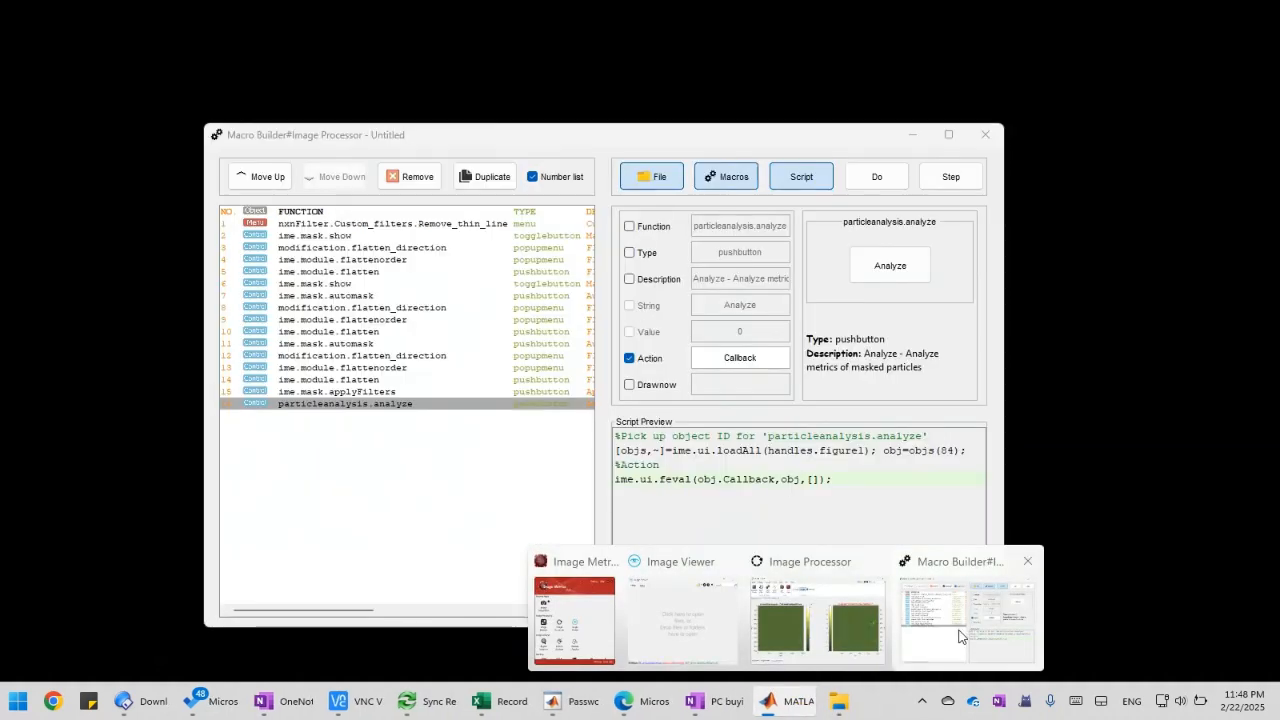
pyautogui.click(958, 636)
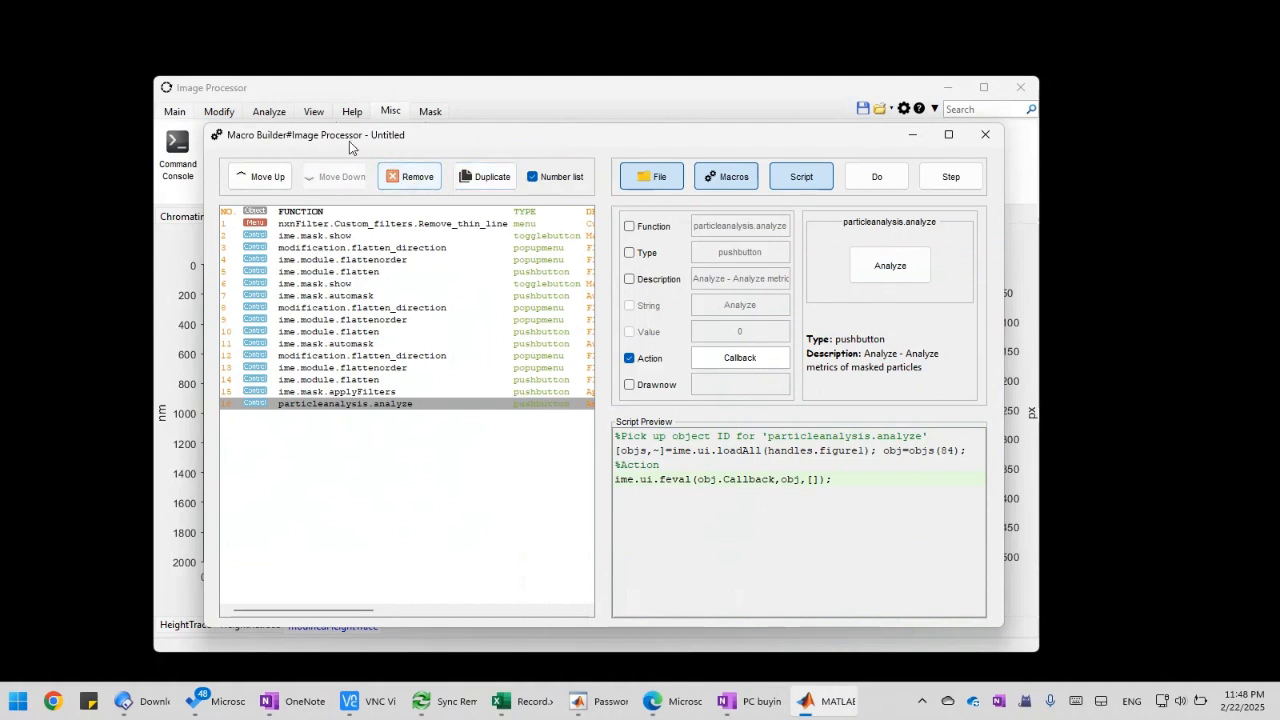
pyautogui.click(671, 181)
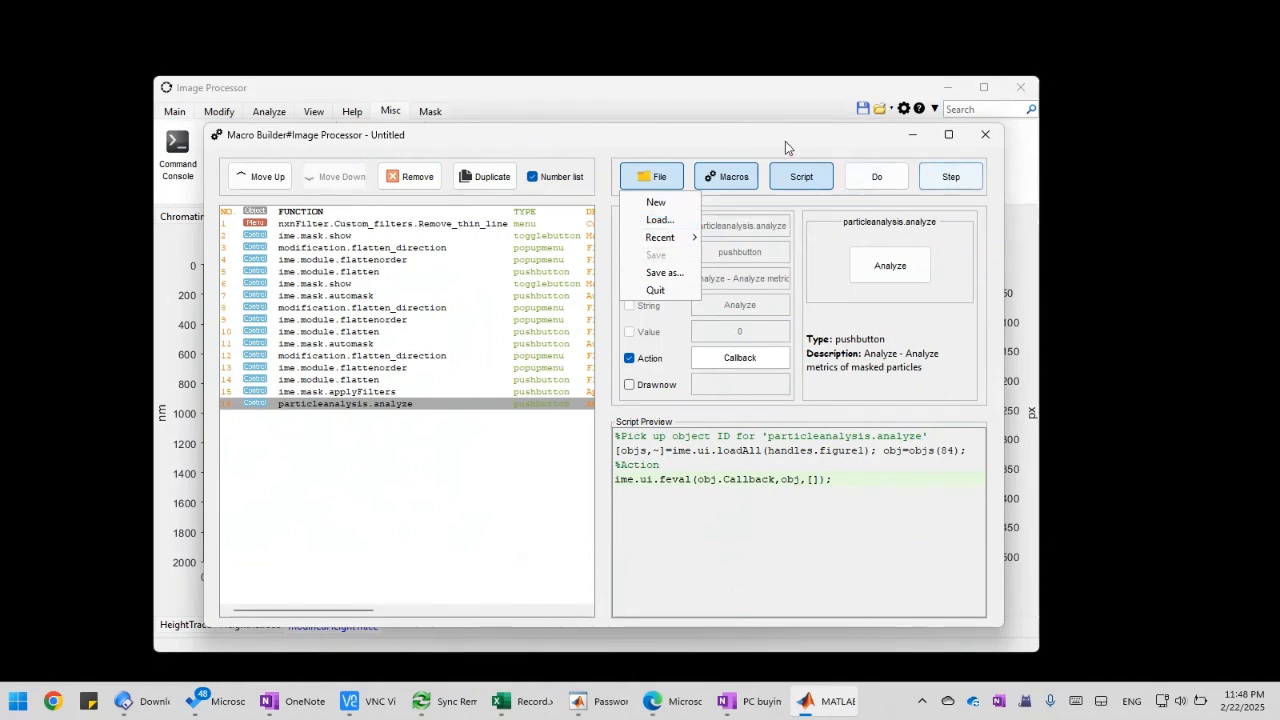
pyautogui.moveTo(764, 141)
pyautogui.mouseDown()
pyautogui.moveTo(703, 149)
pyautogui.moveTo(797, 149)
pyautogui.moveTo(743, 157)
pyautogui.moveTo(766, 149)
pyautogui.mouseUp()
# Add the Desktop macro Untitled.mac to My Apps as an uncategorized function saved to the function library, and check the app list
pyautogui.click(617, 109)
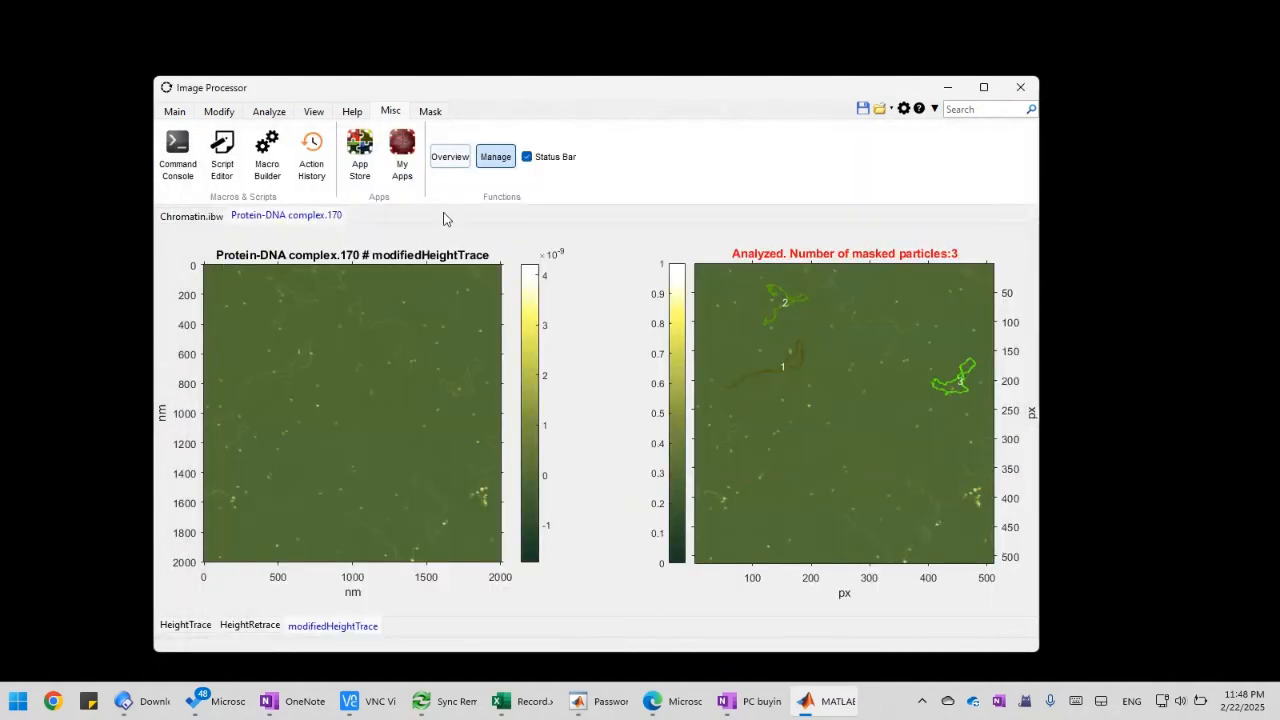
pyautogui.click(398, 170)
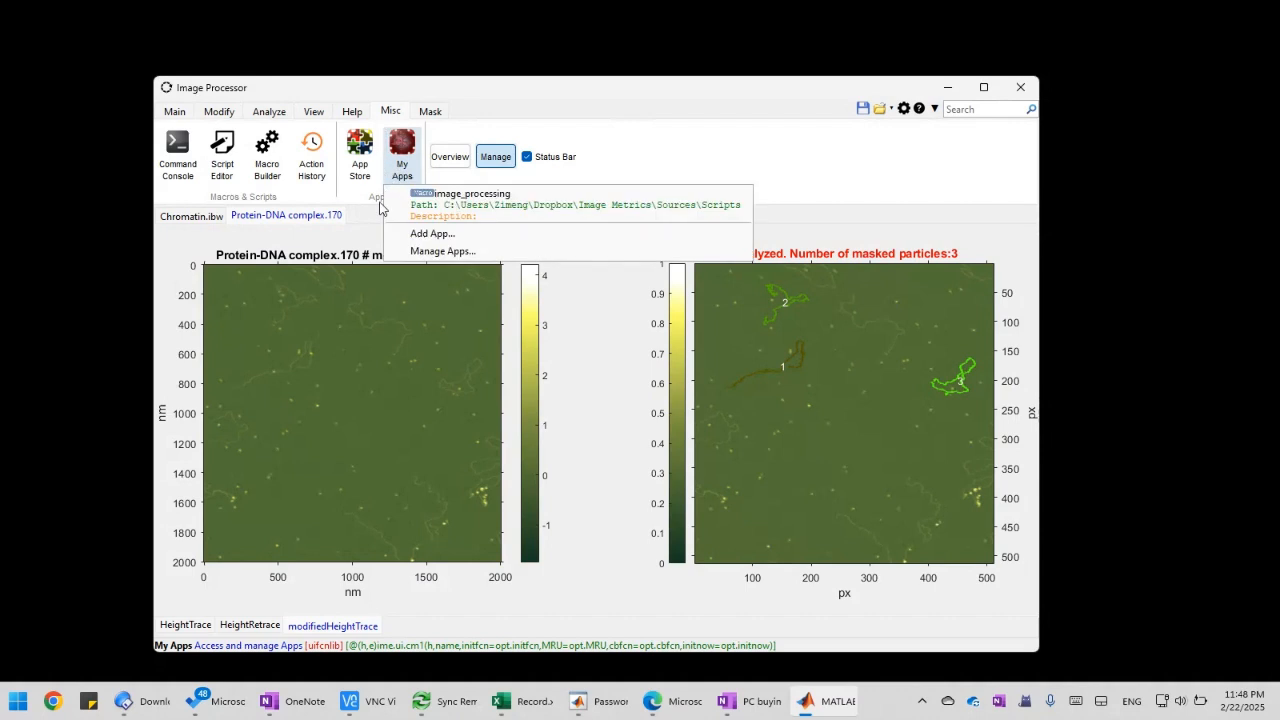
pyautogui.click(442, 236)
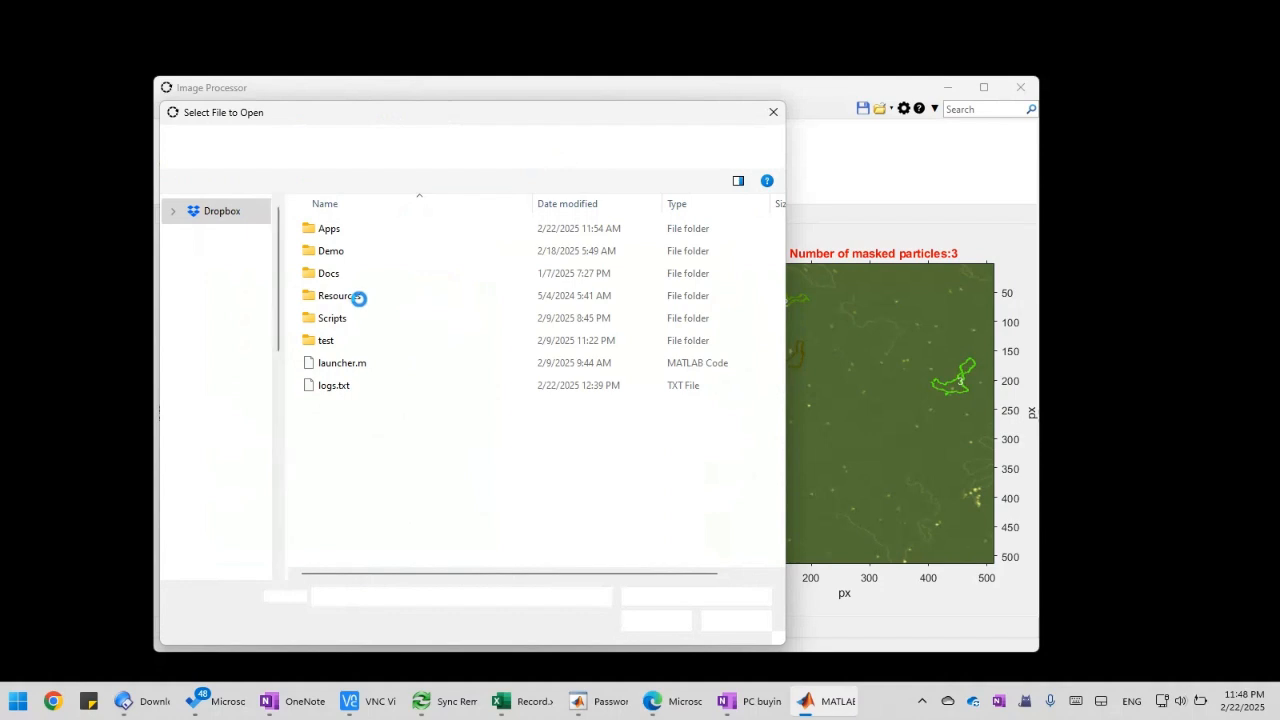
pyautogui.click(277, 222)
pyautogui.click(277, 222)
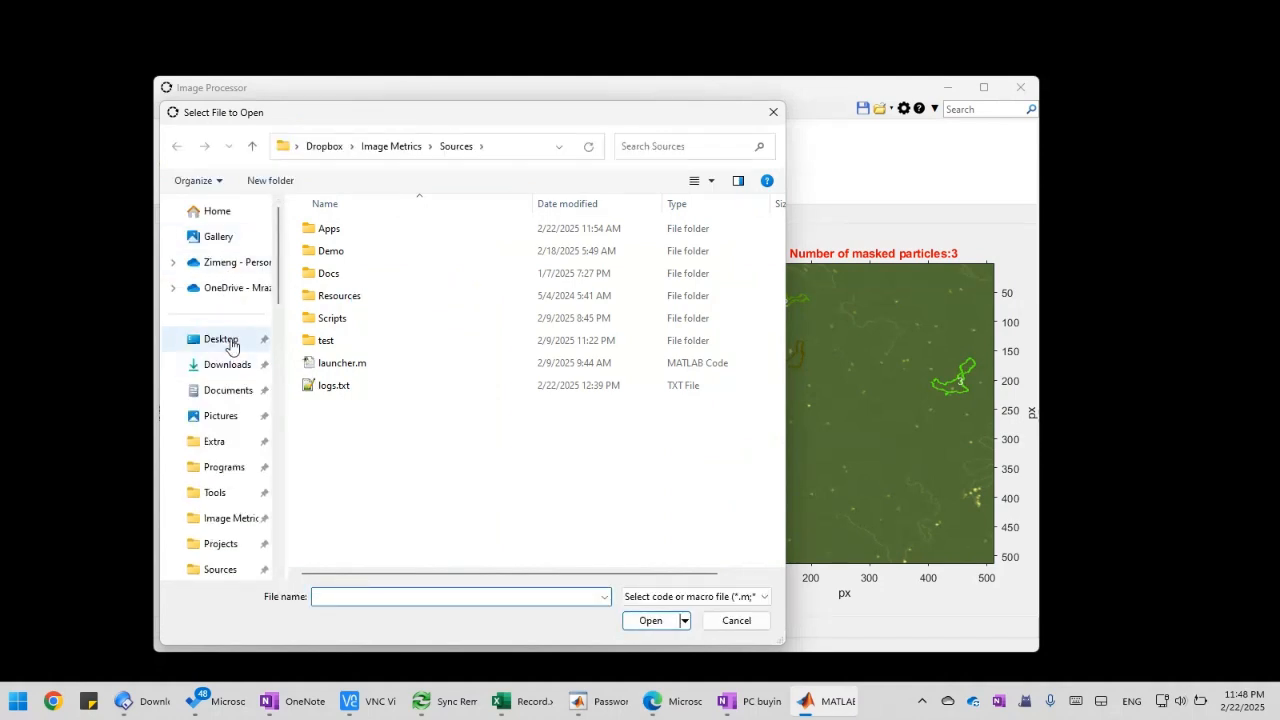
pyautogui.click(230, 343)
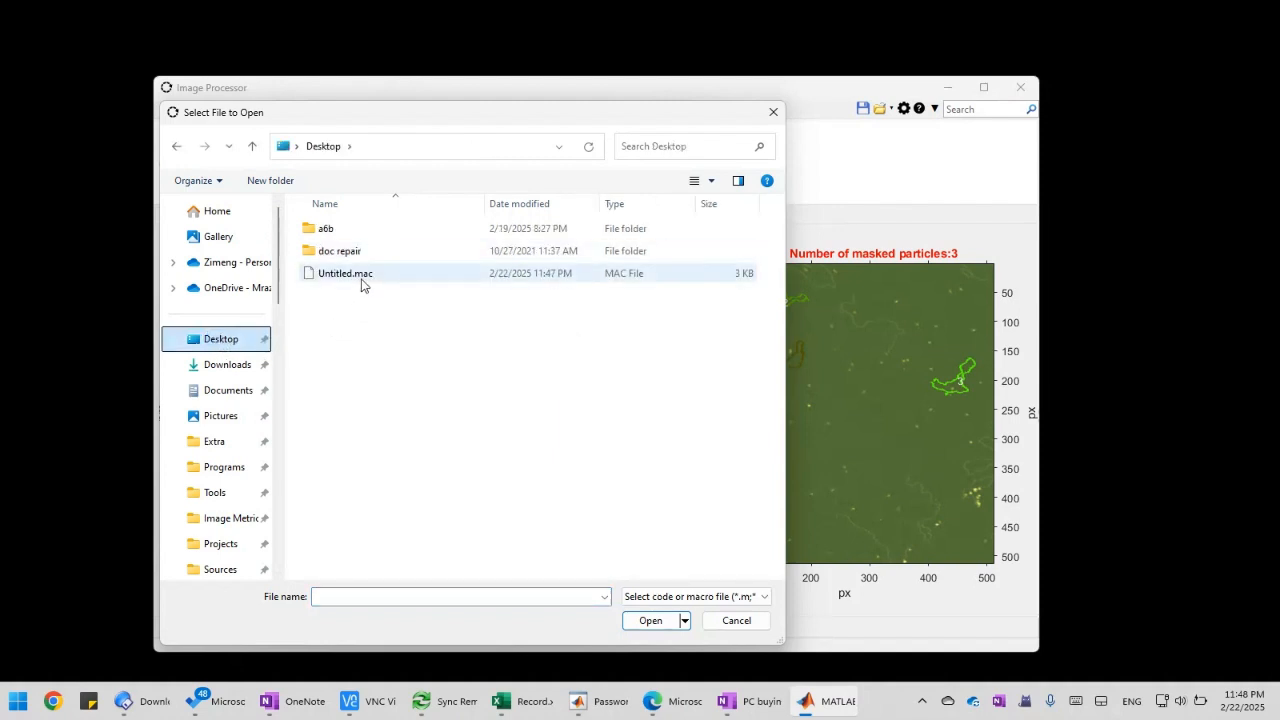
pyautogui.click(363, 280)
pyautogui.click(682, 618)
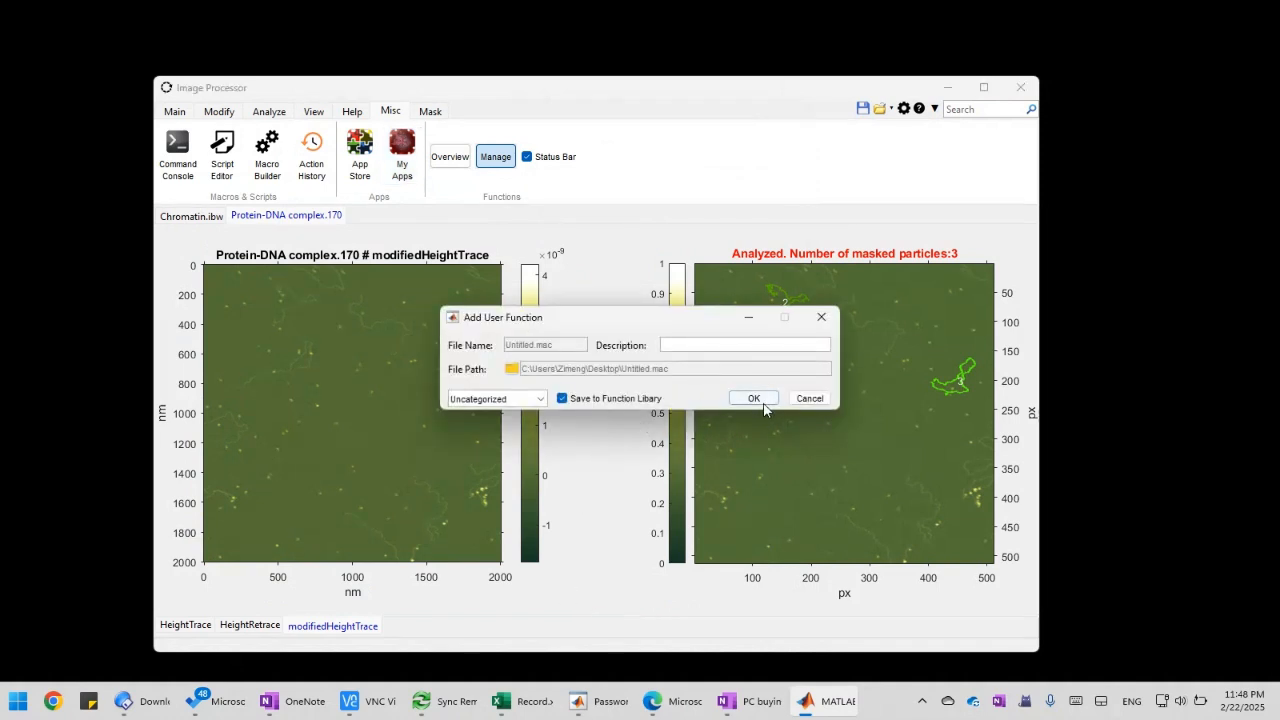
pyautogui.click(752, 399)
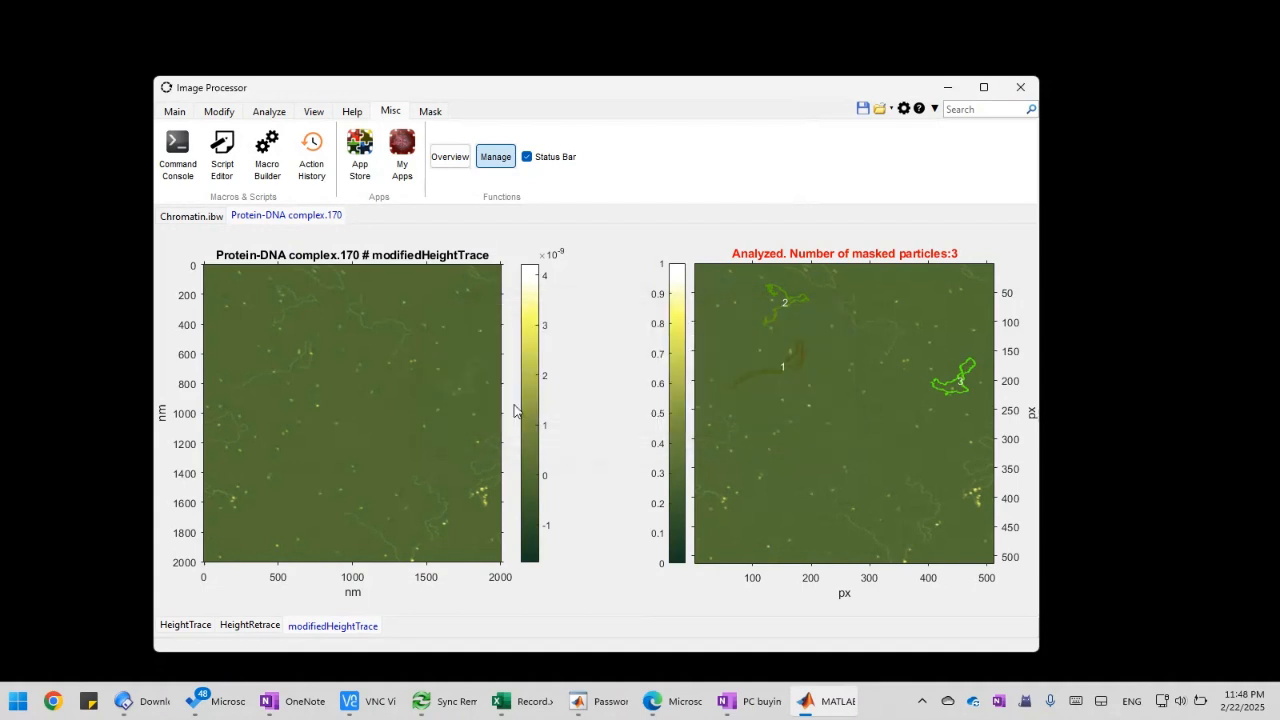
pyautogui.click(404, 168)
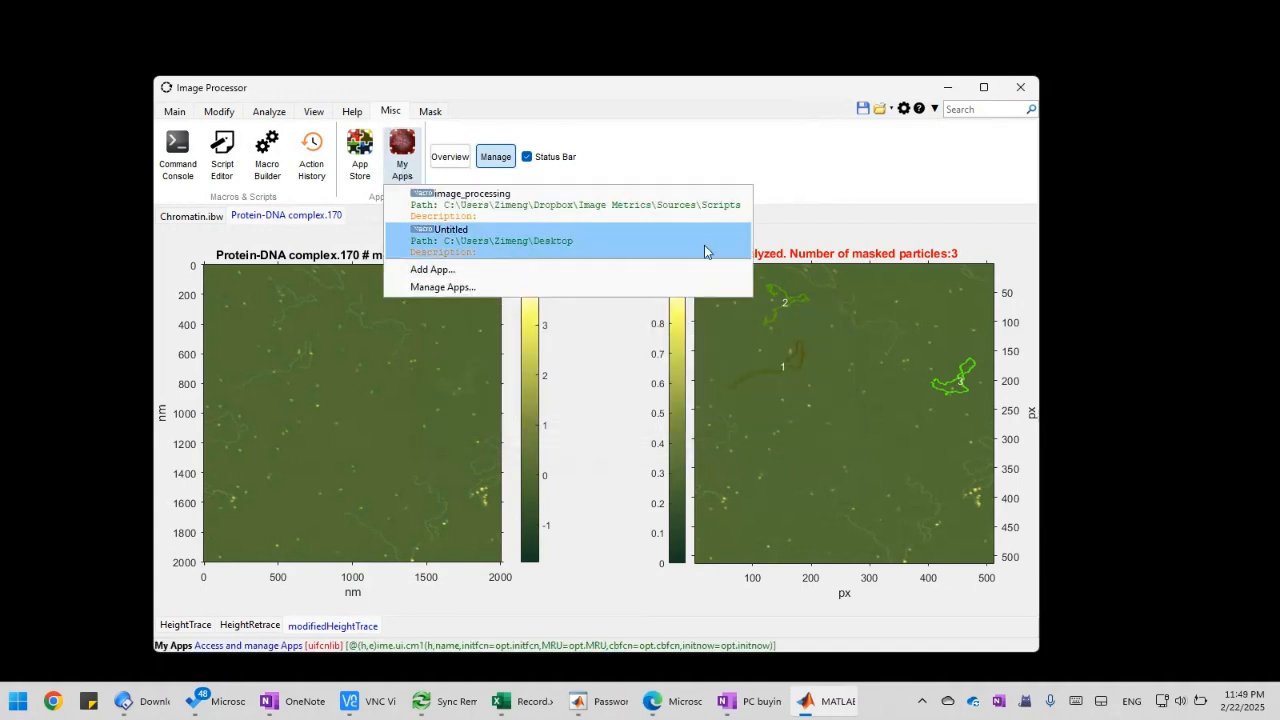
pyautogui.click(850, 198)
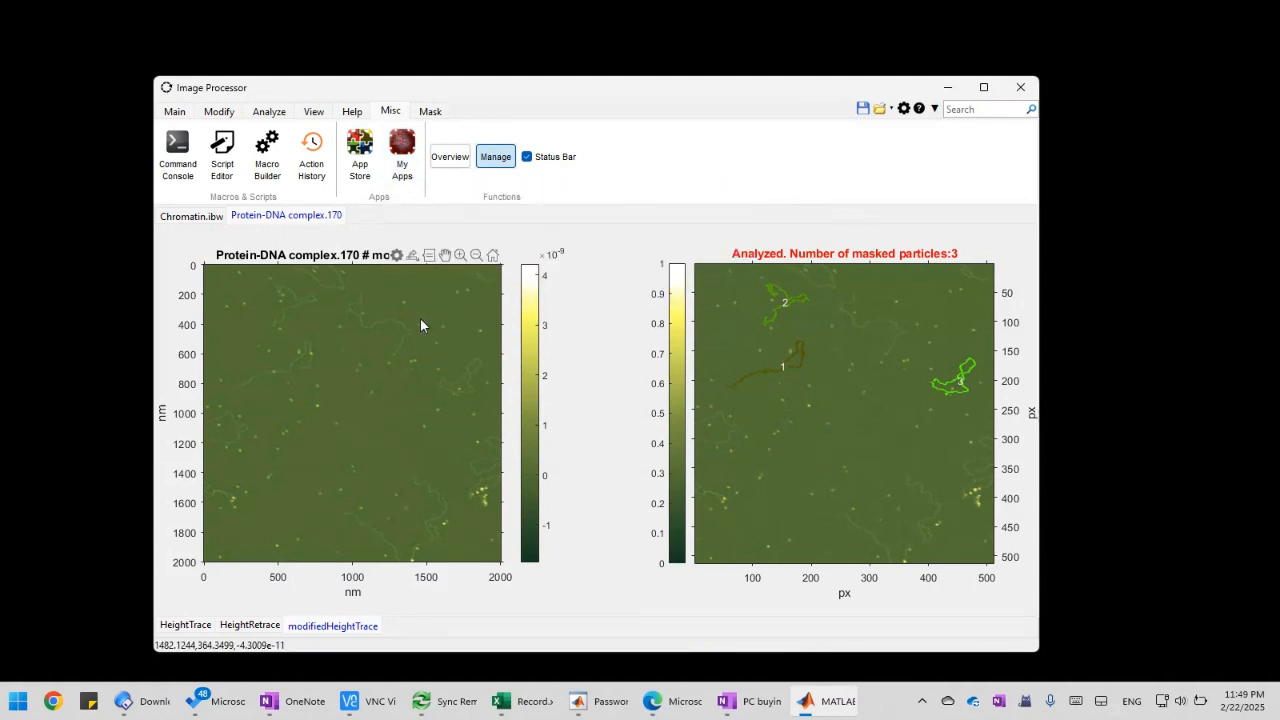
# Duplicate the modifiedHeightTrace channel of the Protein-DNA complex.170 image
pyautogui.click(176, 114)
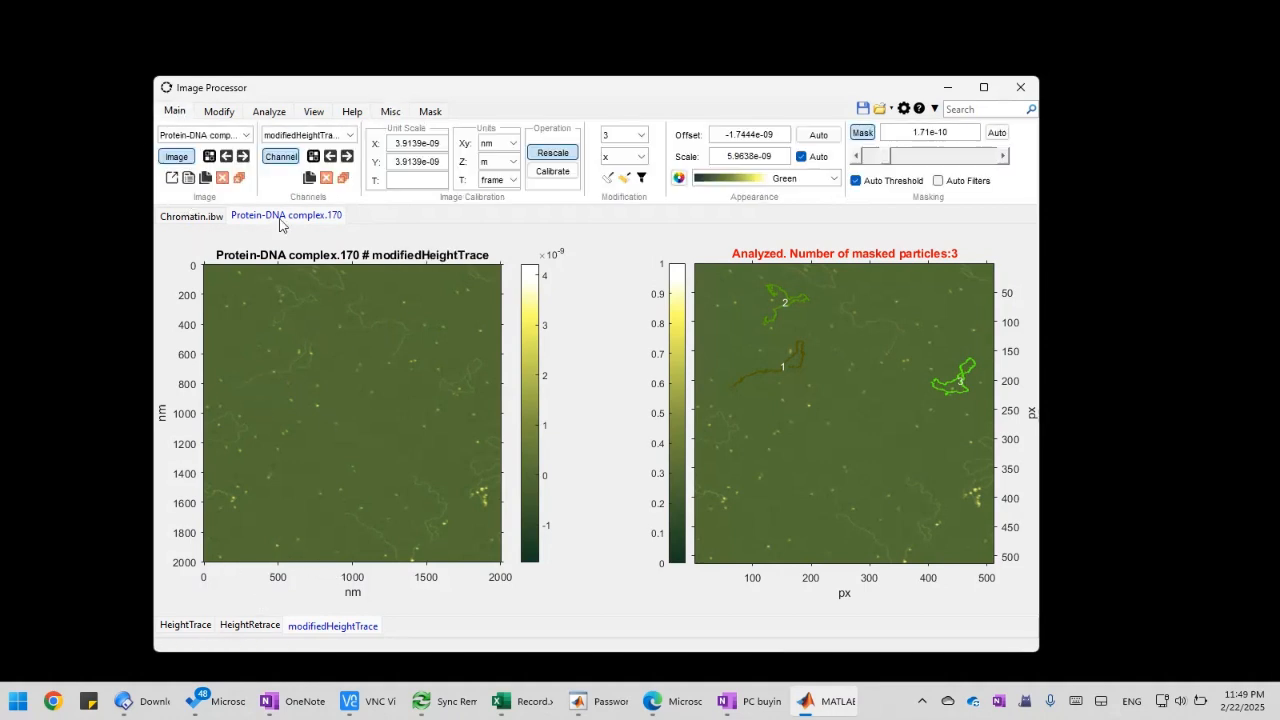
pyautogui.click(267, 113)
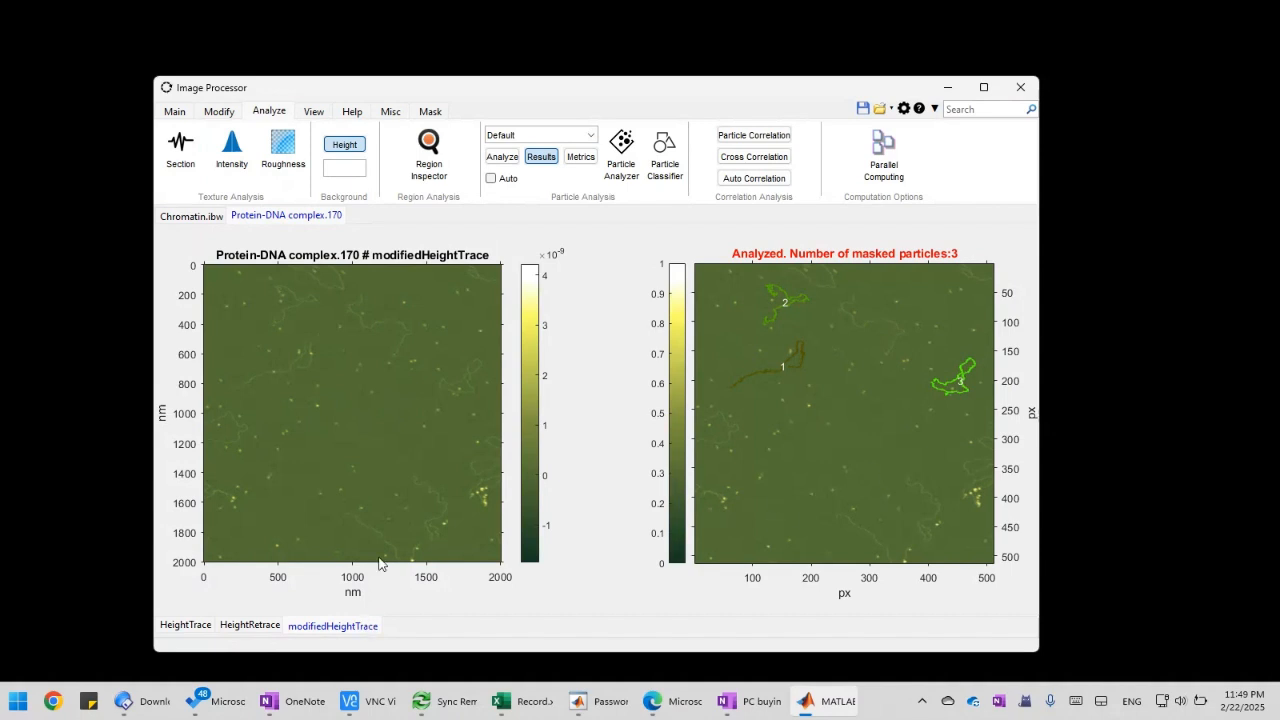
pyautogui.rightClick(368, 634)
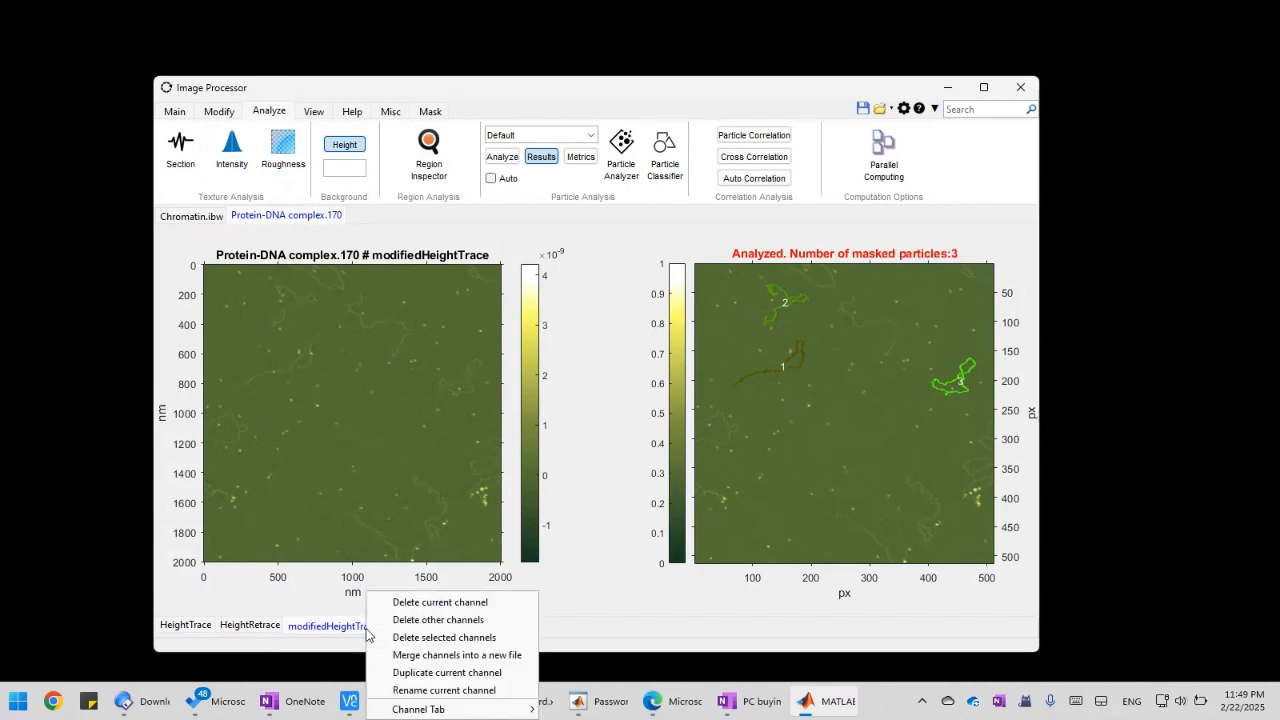
pyautogui.click(477, 682)
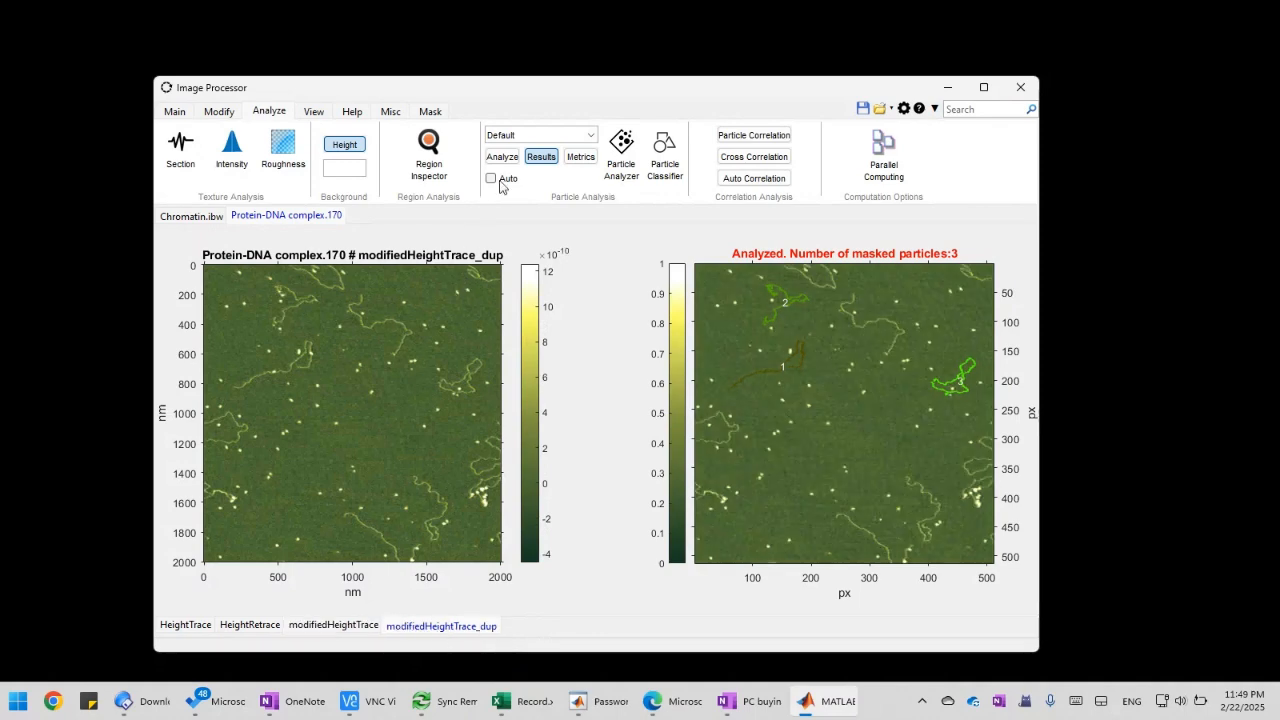
# Delete the existing particle analysis results for this image only
pyautogui.click(533, 160)
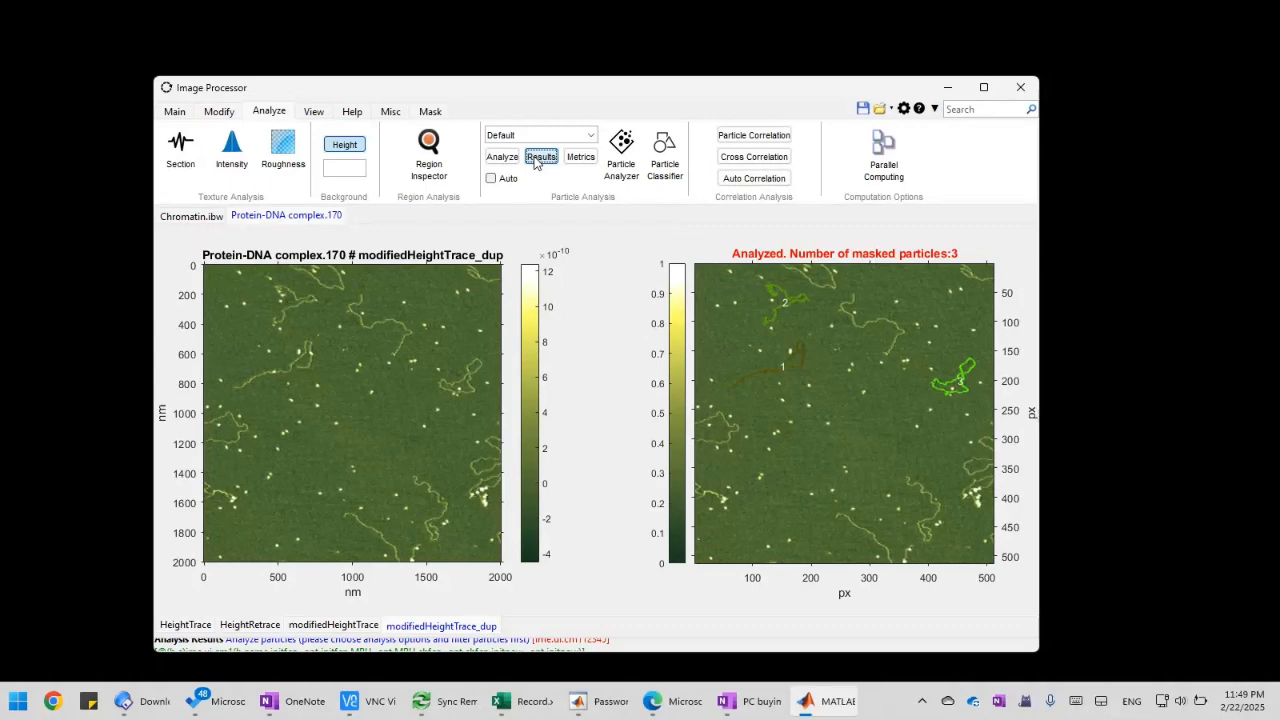
pyautogui.click(600, 320)
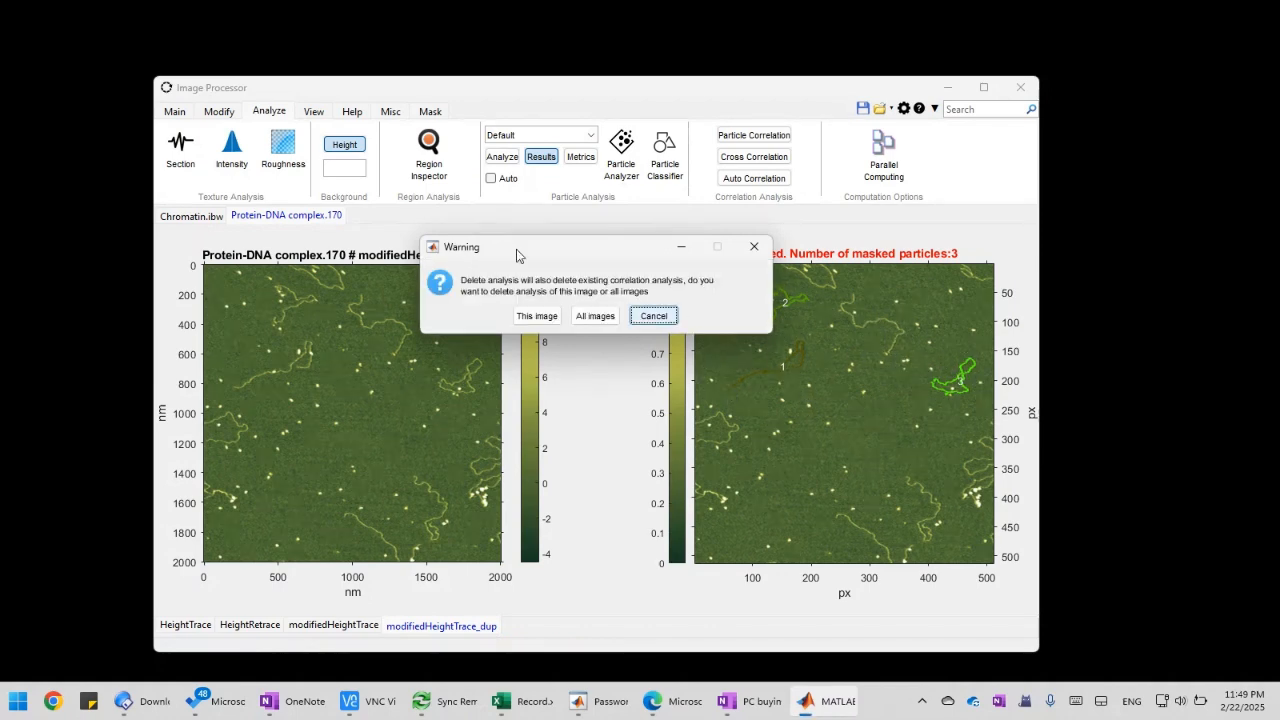
pyautogui.moveTo(552, 258); pyautogui.dragTo(487, 285)
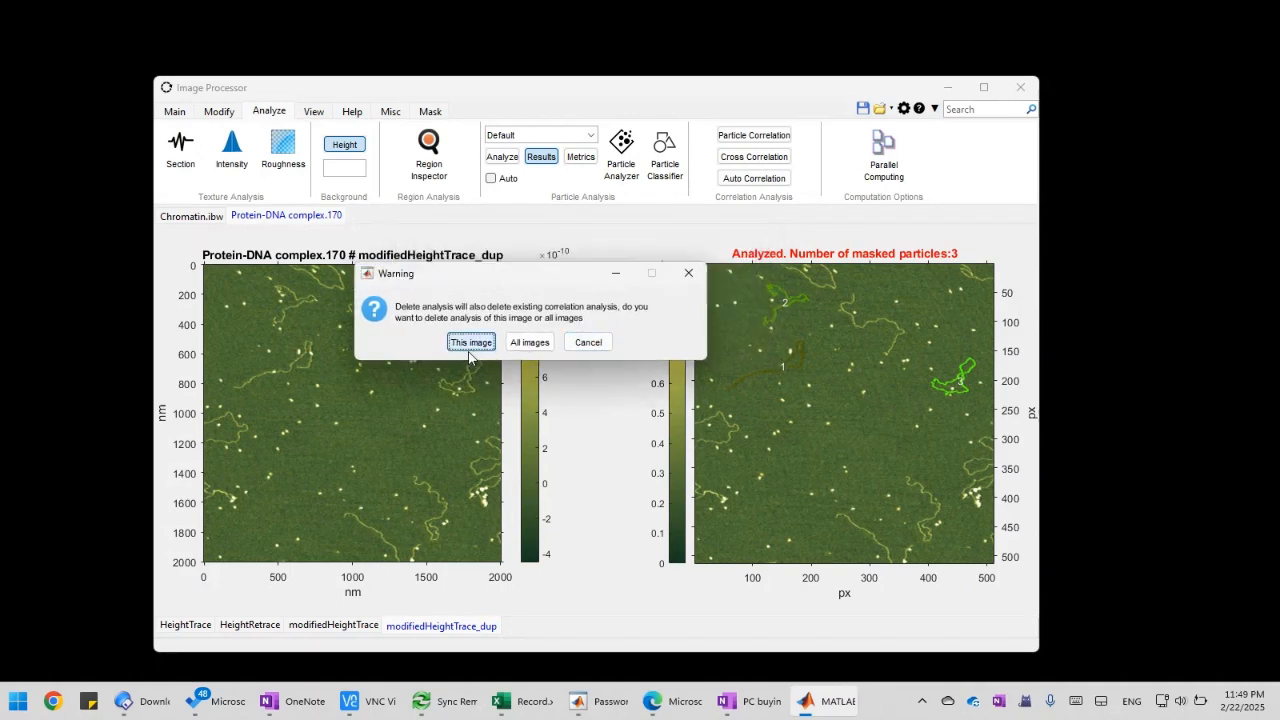
pyautogui.click(470, 343)
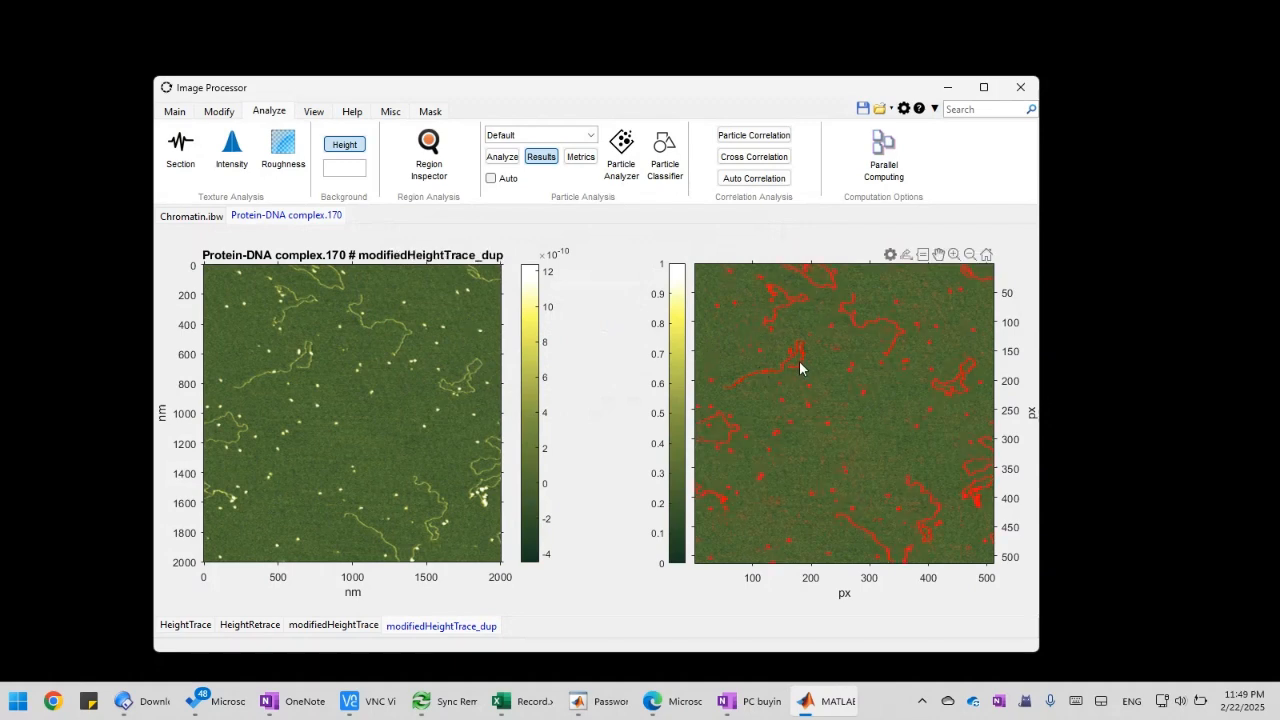
# Delete the original modifiedHeightTrace channel from Protein-DNA complex.170 and switch to its HeightTrace channel
pyautogui.click(182, 625)
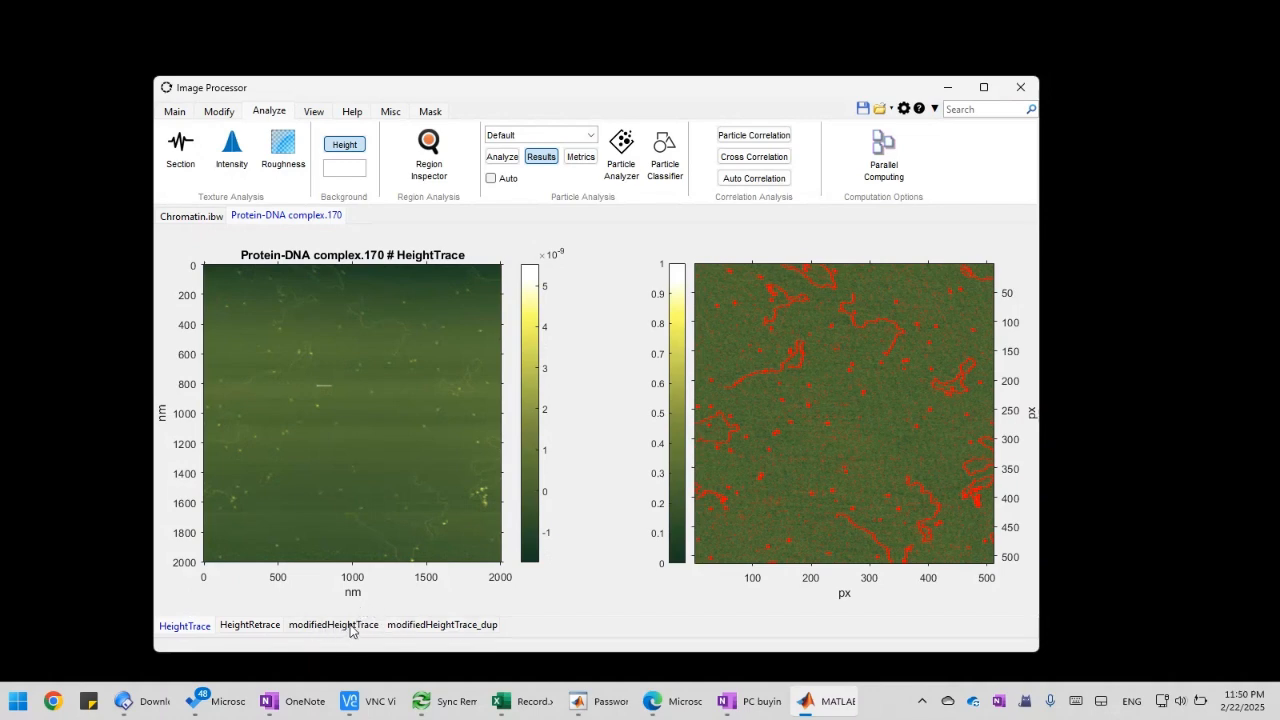
pyautogui.click(347, 630)
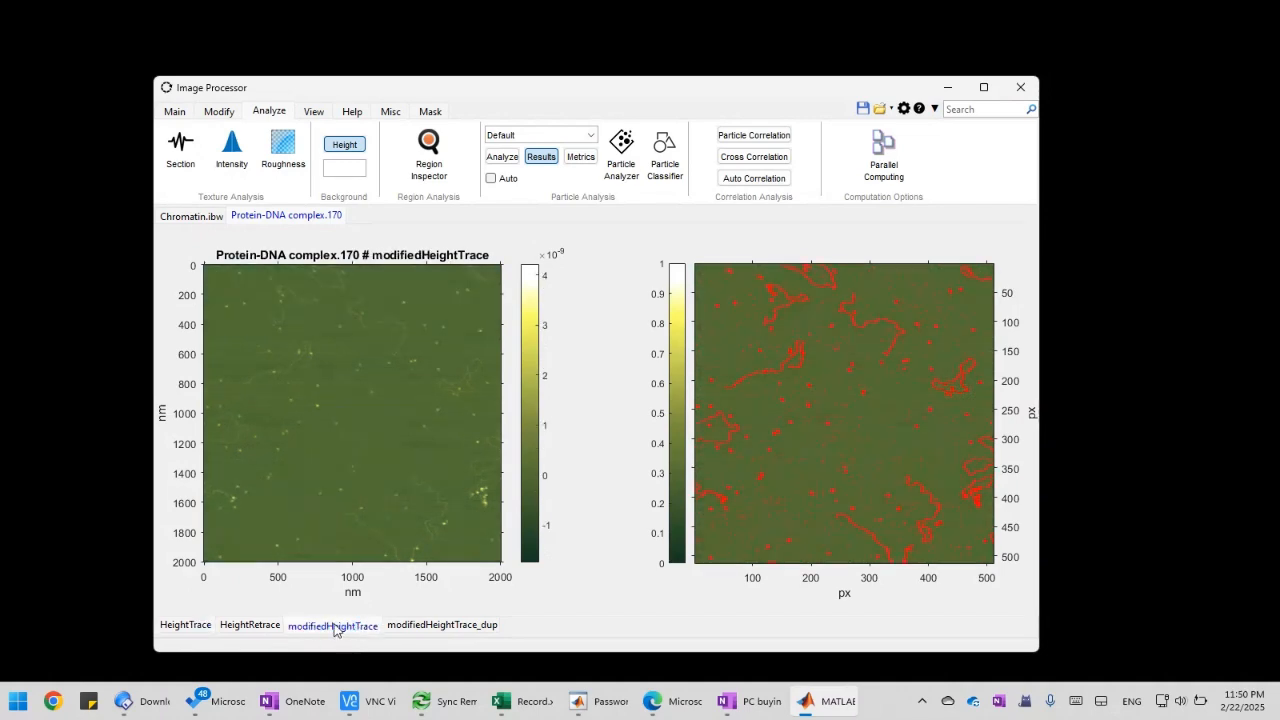
pyautogui.rightClick(335, 627)
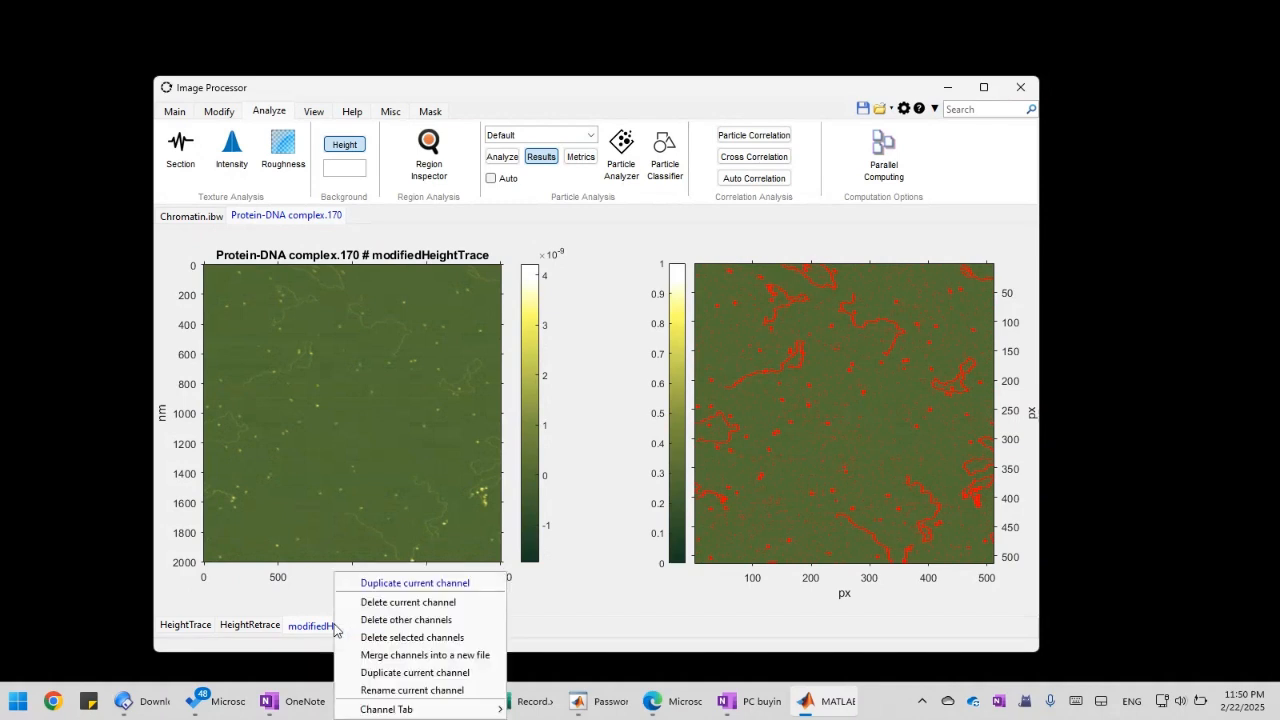
pyautogui.click(420, 603)
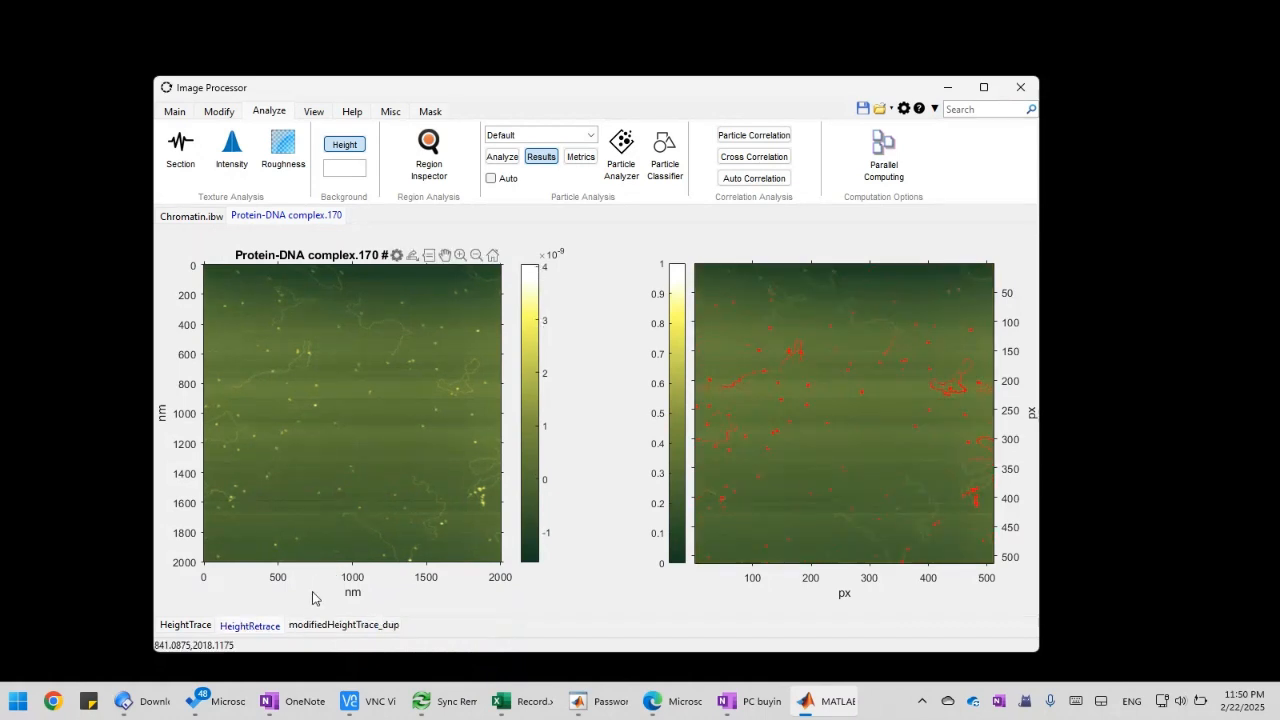
pyautogui.click(189, 627)
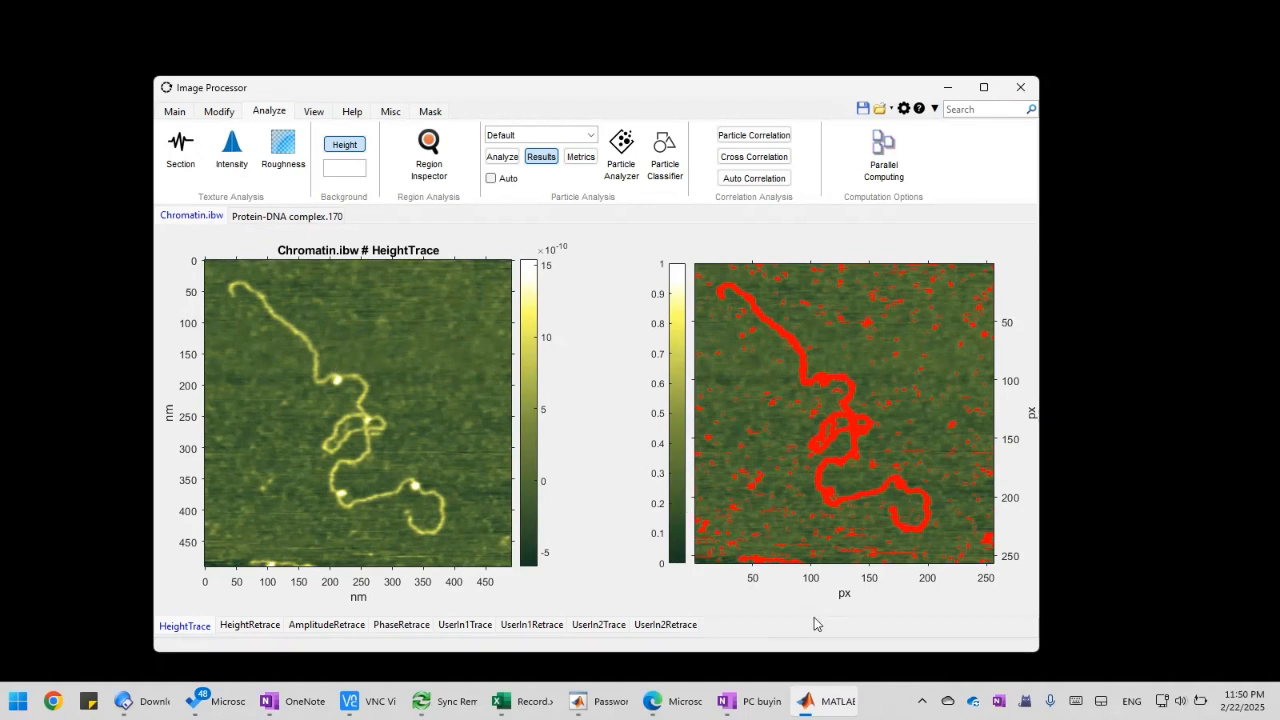
# Run the Untitled macro from My Apps on all images, using the HeightTrace data channel
pyautogui.click(828, 706)
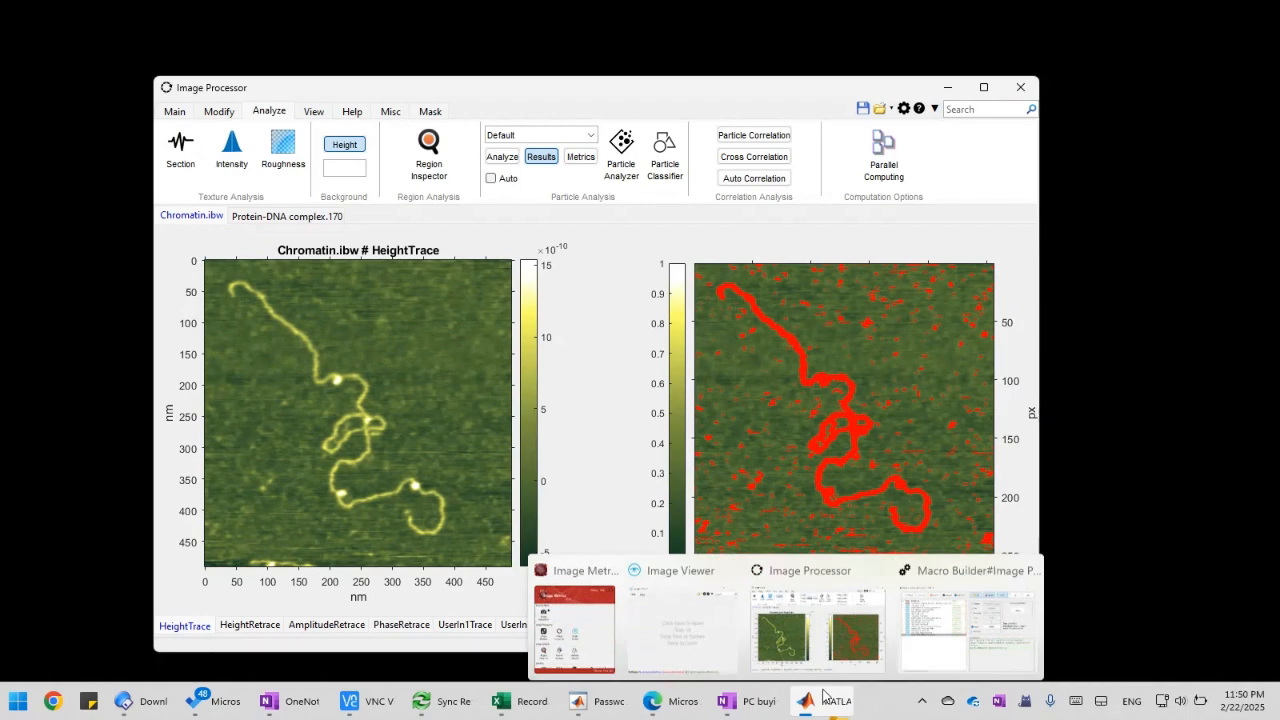
pyautogui.click(390, 111)
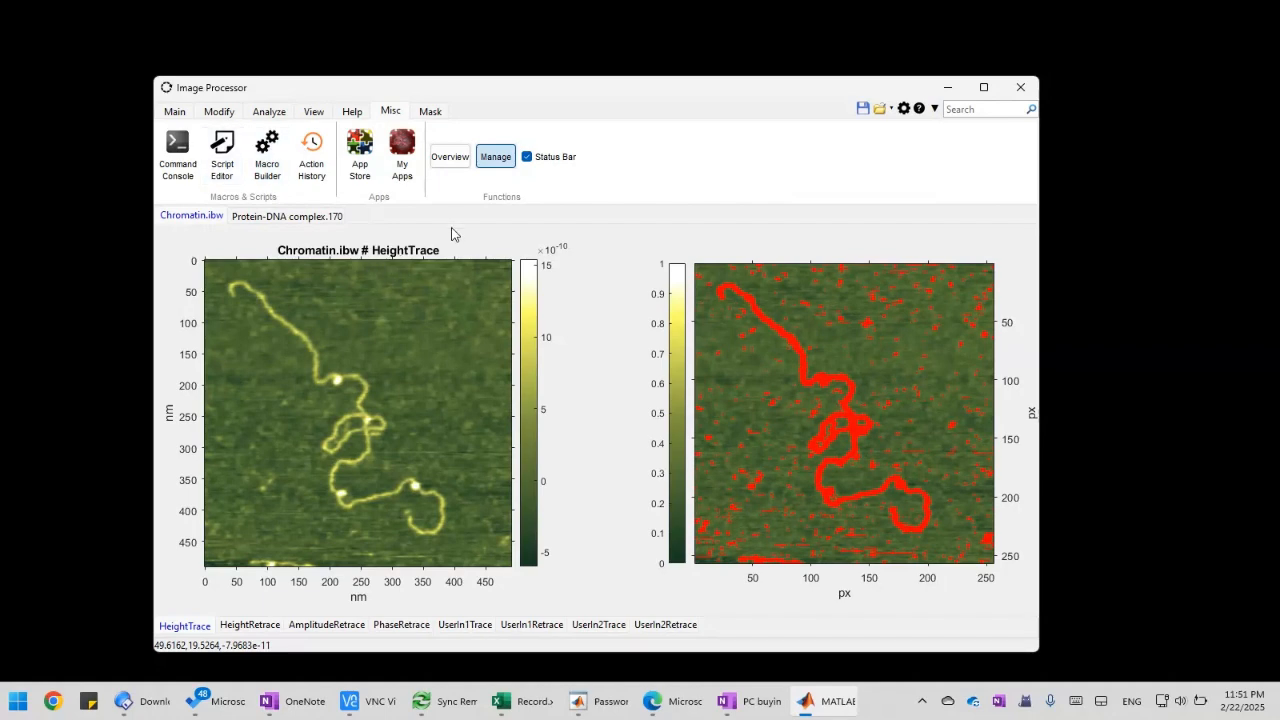
pyautogui.click(405, 174)
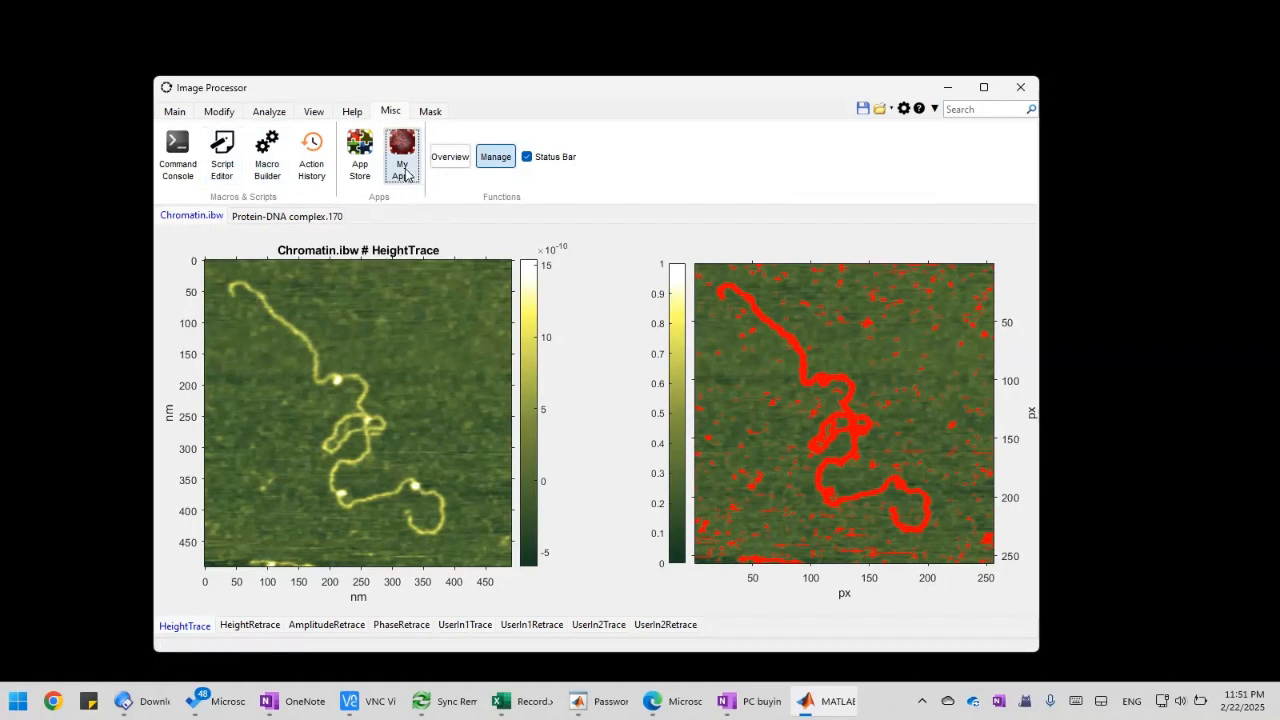
pyautogui.click(510, 249)
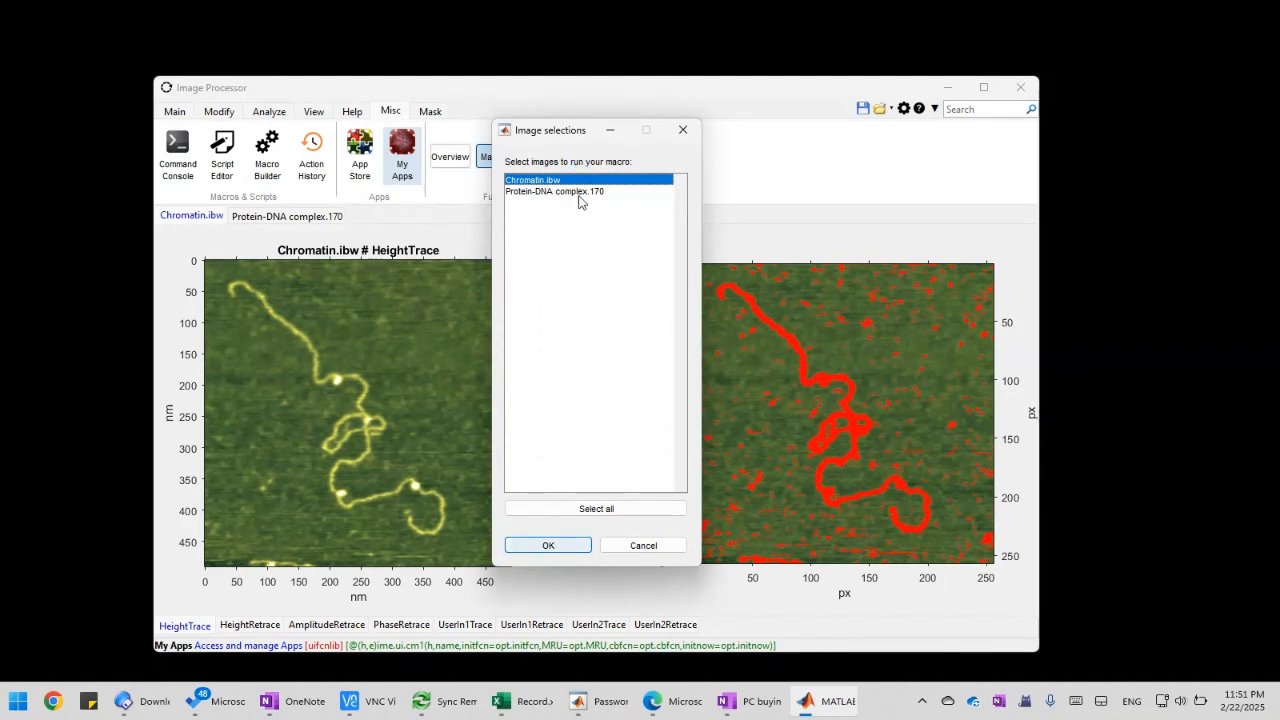
pyautogui.click(620, 511)
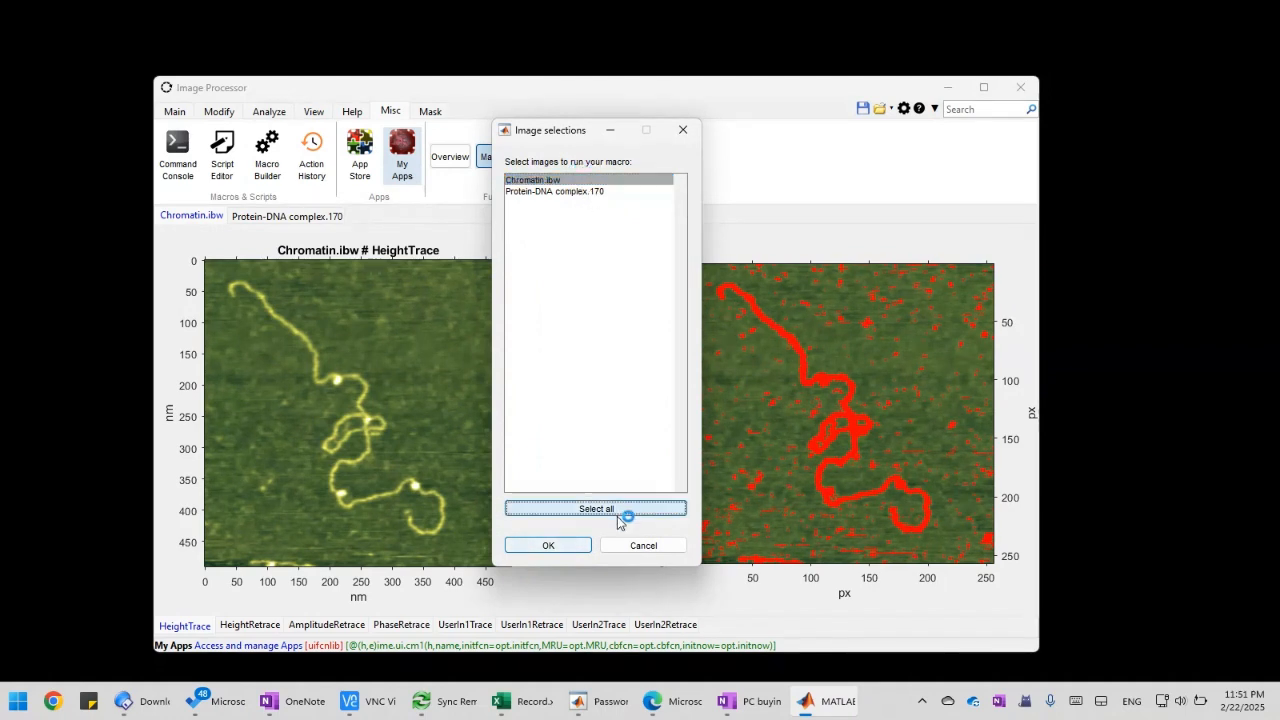
pyautogui.click(564, 545)
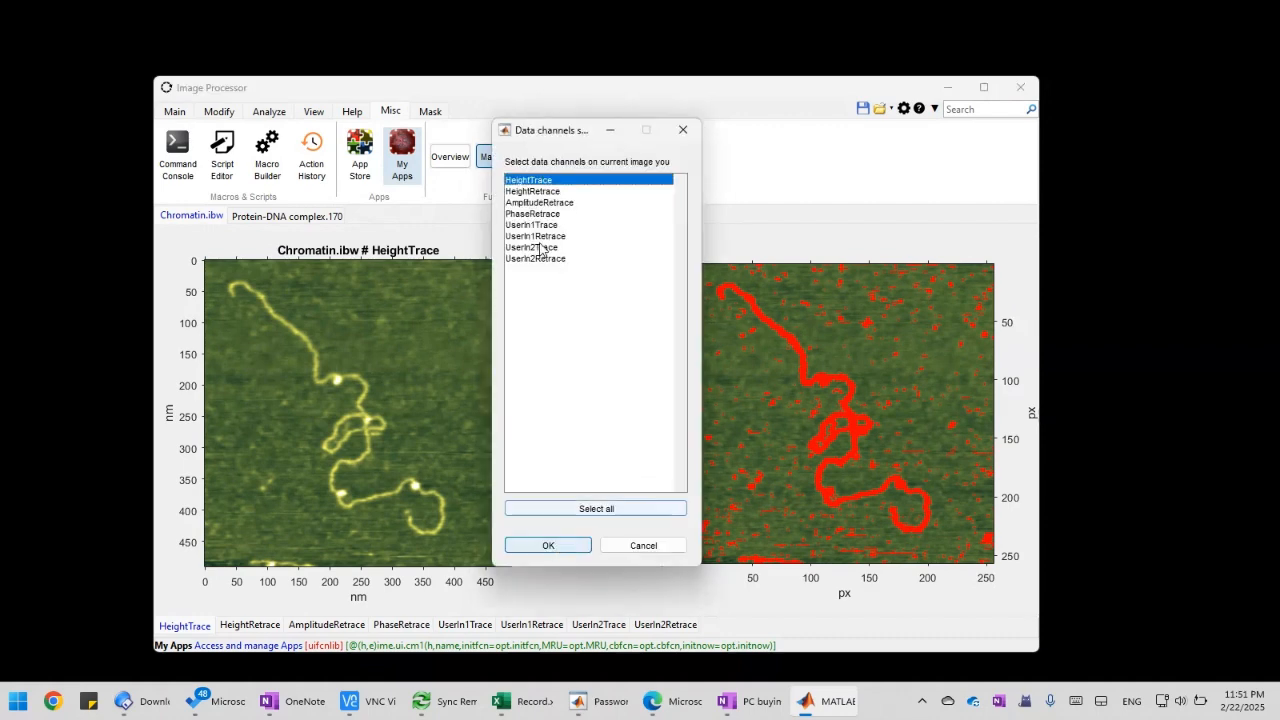
pyautogui.click(550, 191)
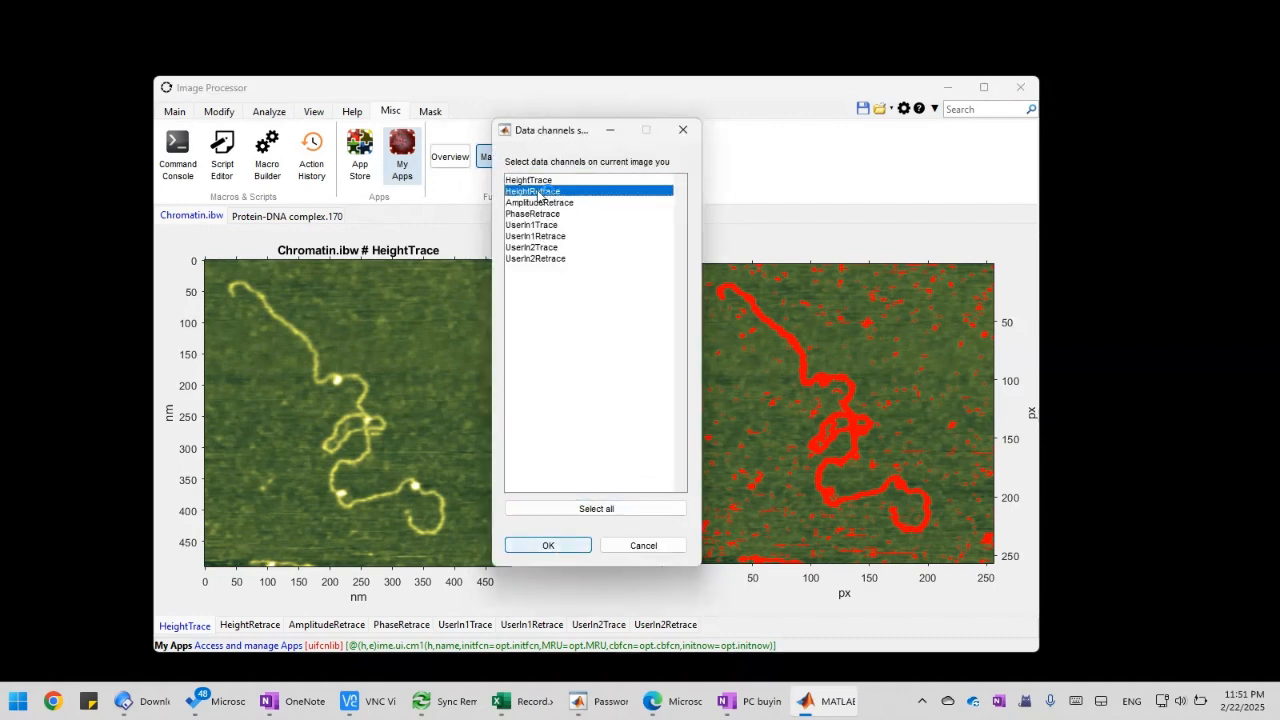
pyautogui.click(553, 180)
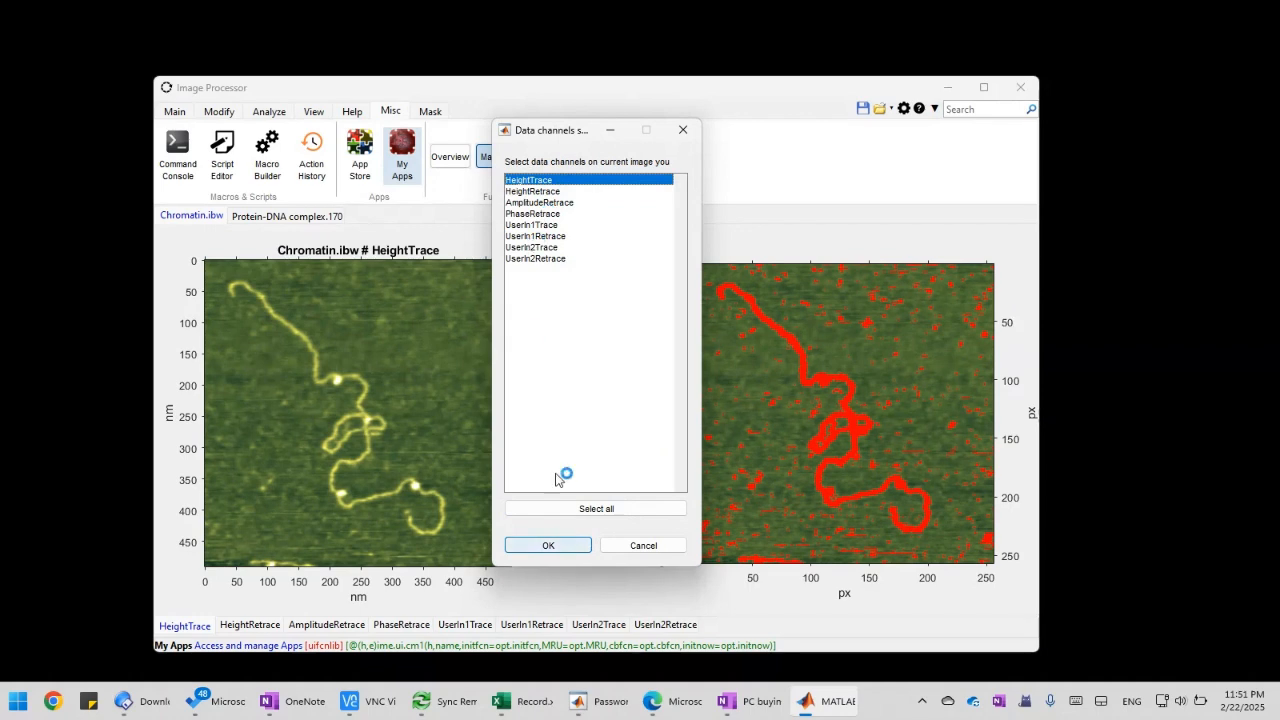
pyautogui.click(548, 545)
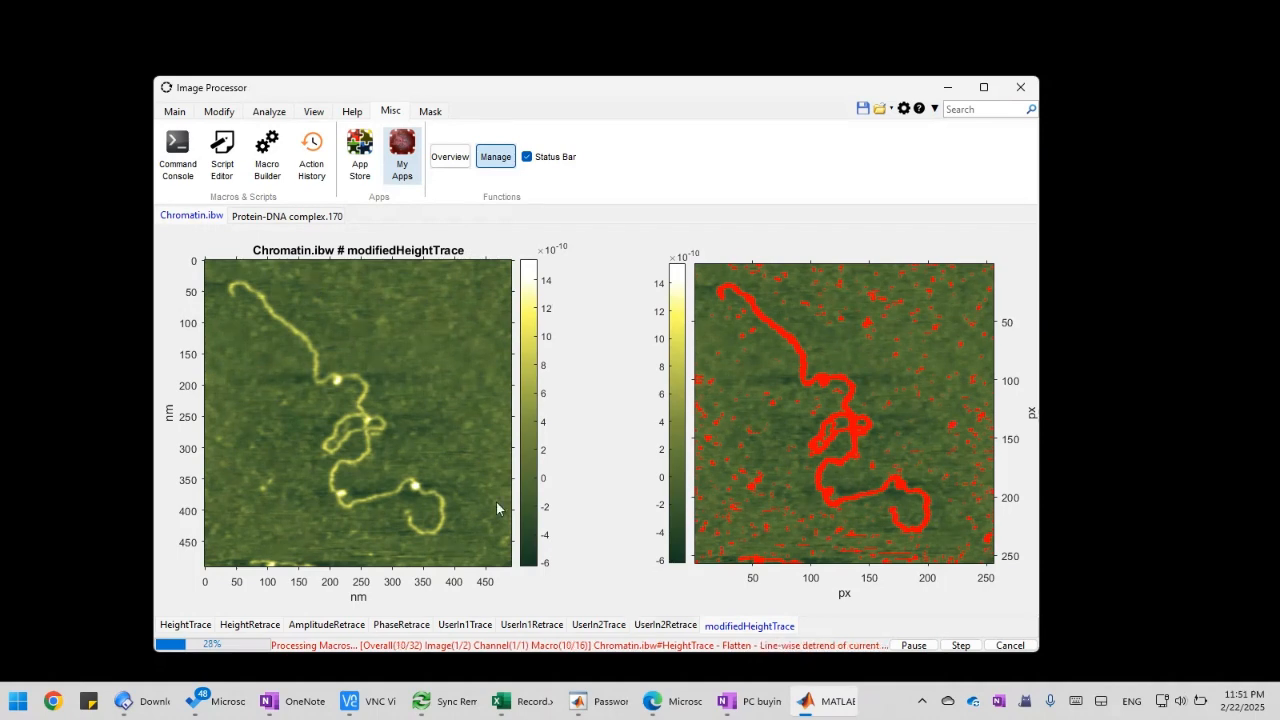
# Pause the macro run and step through its auto mask and flatten actions on Chromatin.ibw while watching the flatten and mask settings
pyautogui.click(913, 645)
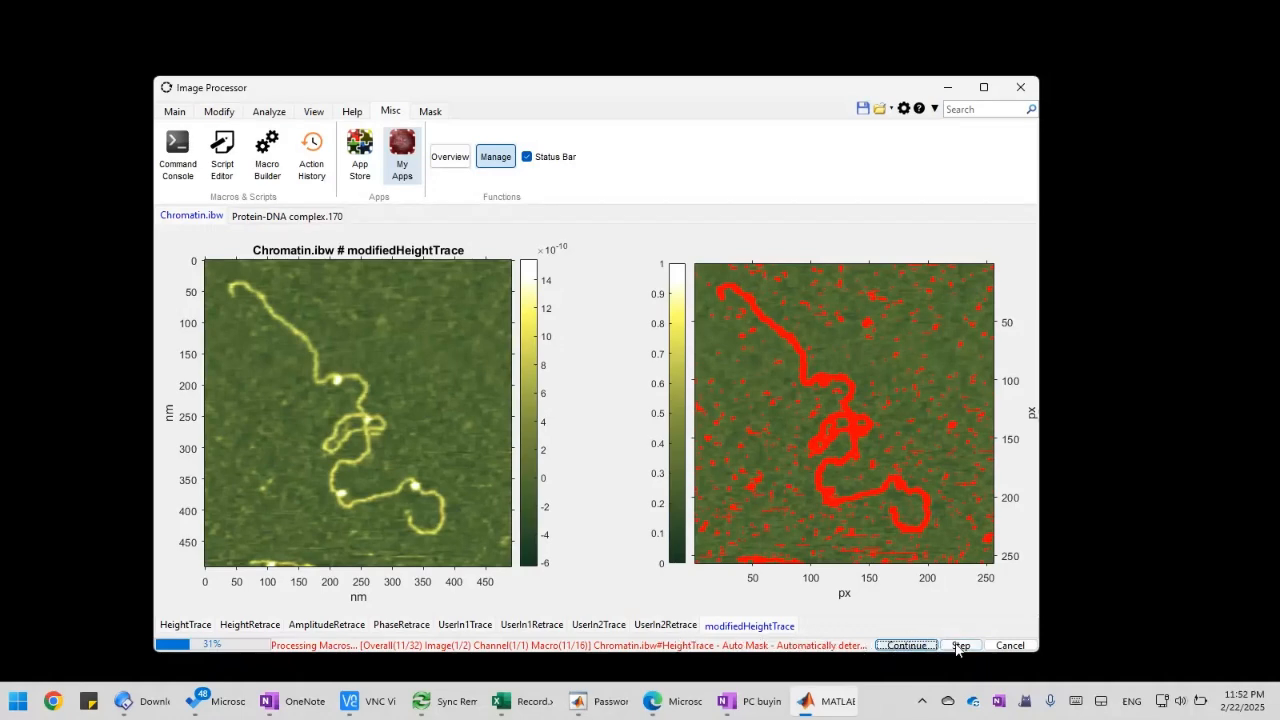
pyautogui.click(180, 114)
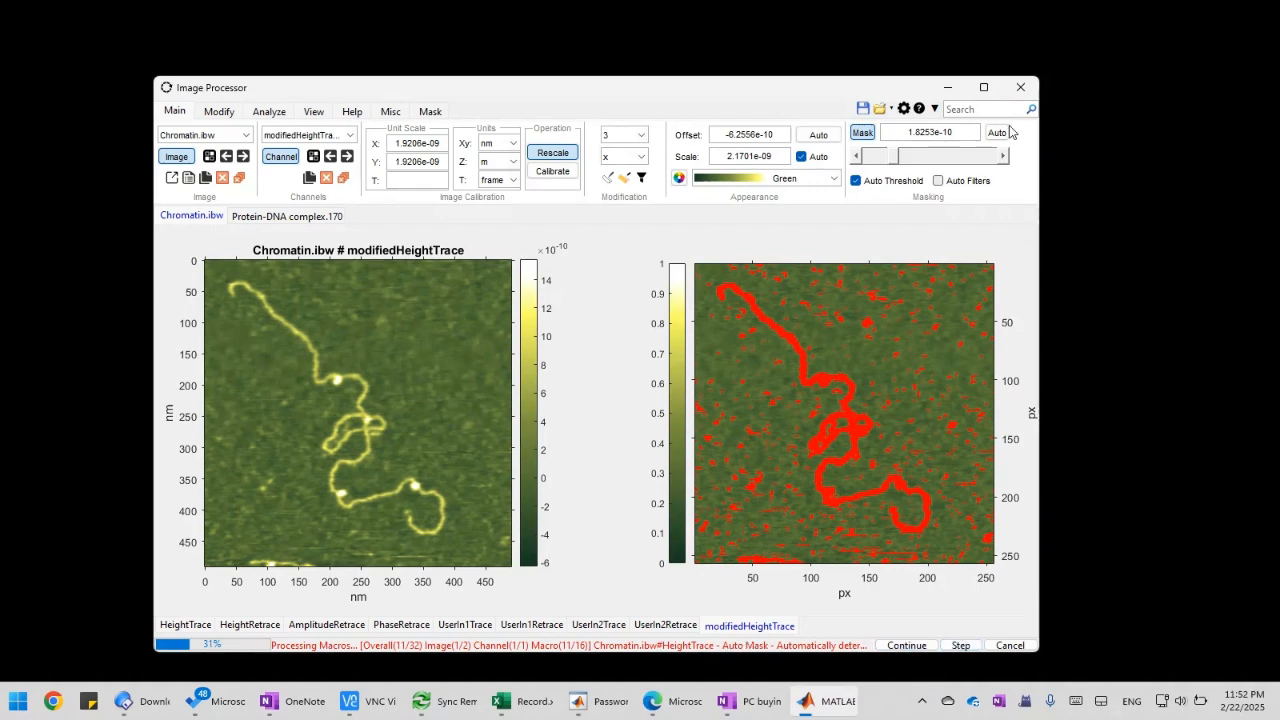
pyautogui.click(962, 645)
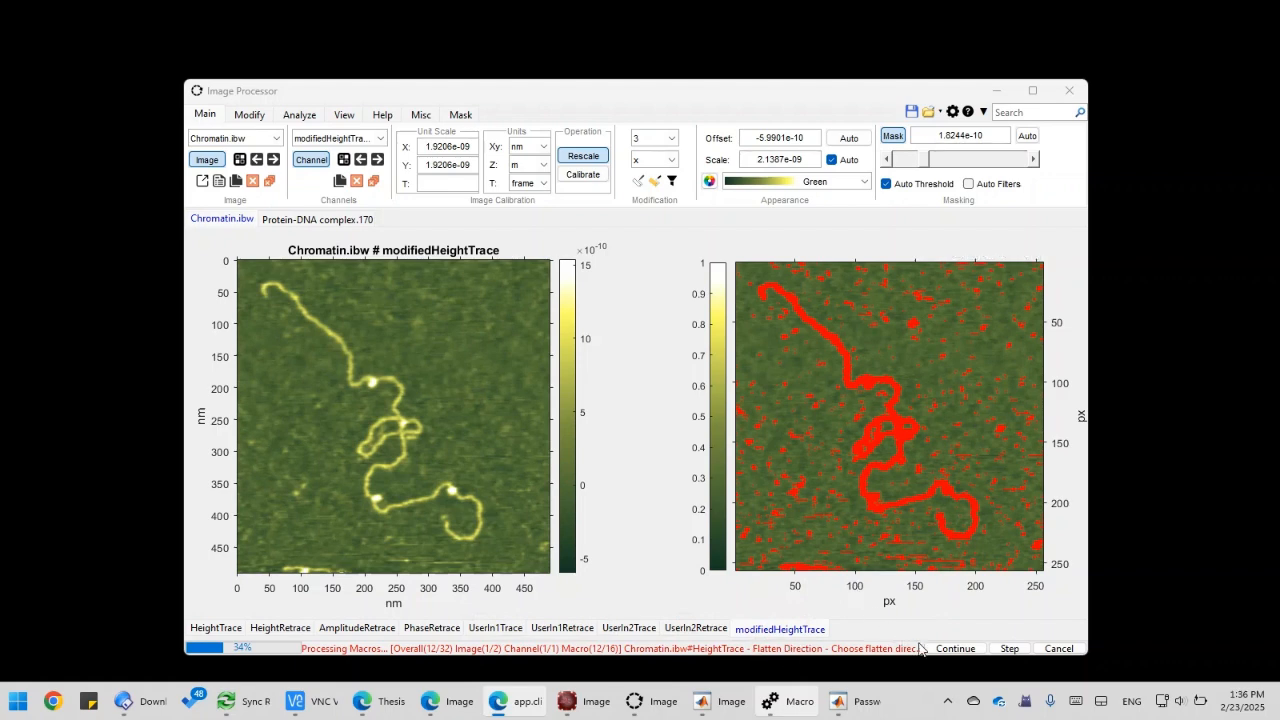
pyautogui.click(997, 651)
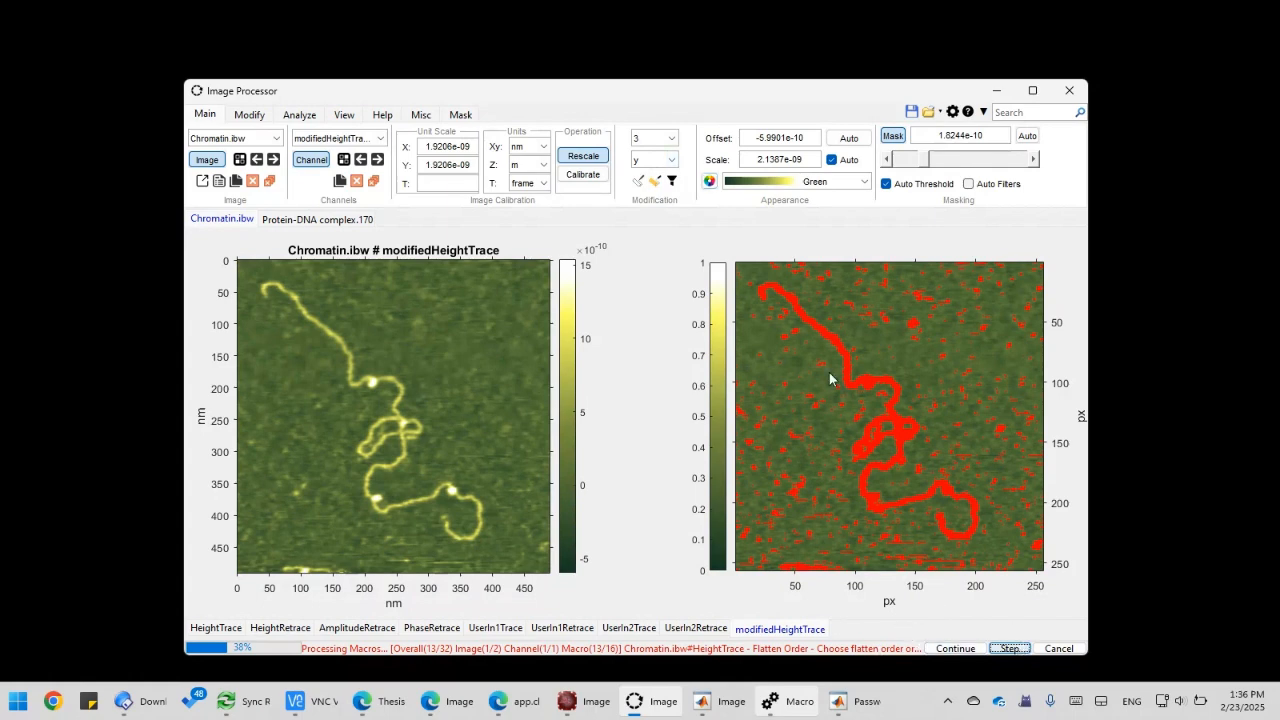
pyautogui.click(1010, 648)
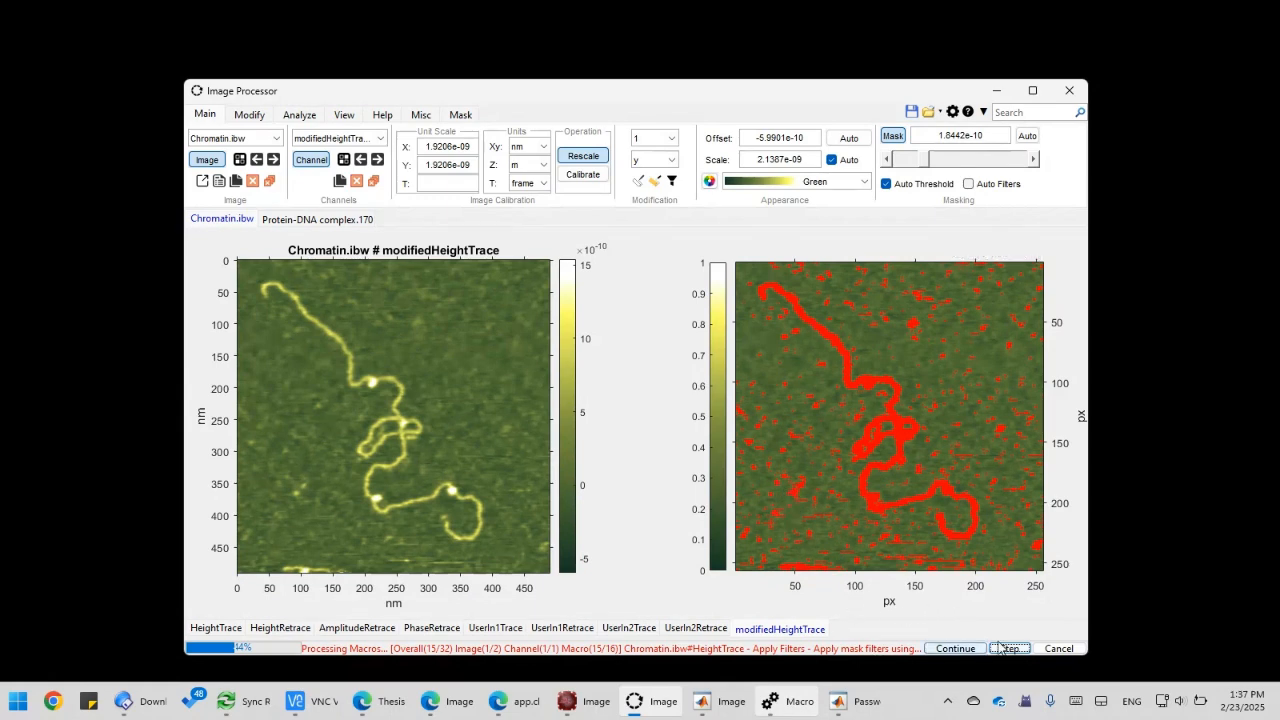
# Un-mask a rectangular background area about 48 by 56 px in the lower-left of the Chromatin.ibw mask, and resume the paused macro until it finishes
pyautogui.moveTo(760, 450)
pyautogui.mouseDown()
pyautogui.moveTo(781, 504)
pyautogui.moveTo(818, 518)
pyautogui.mouseUp()
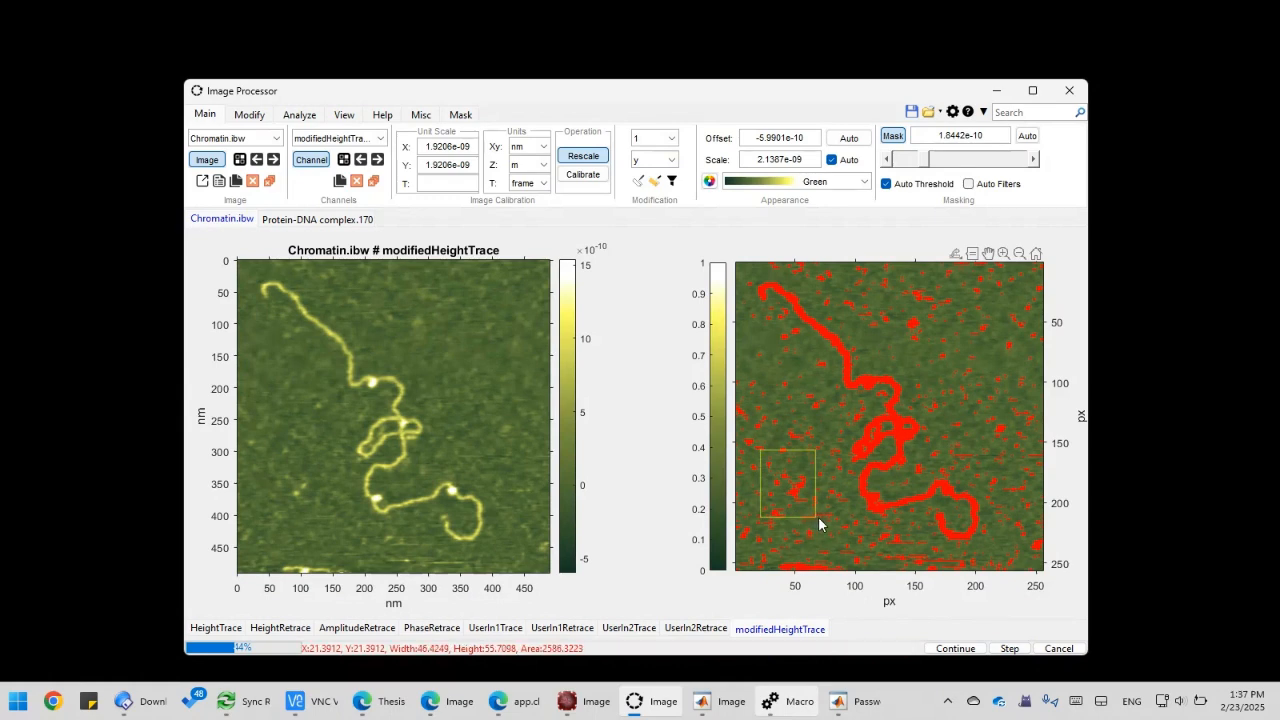
pyautogui.rightClick(818, 517)
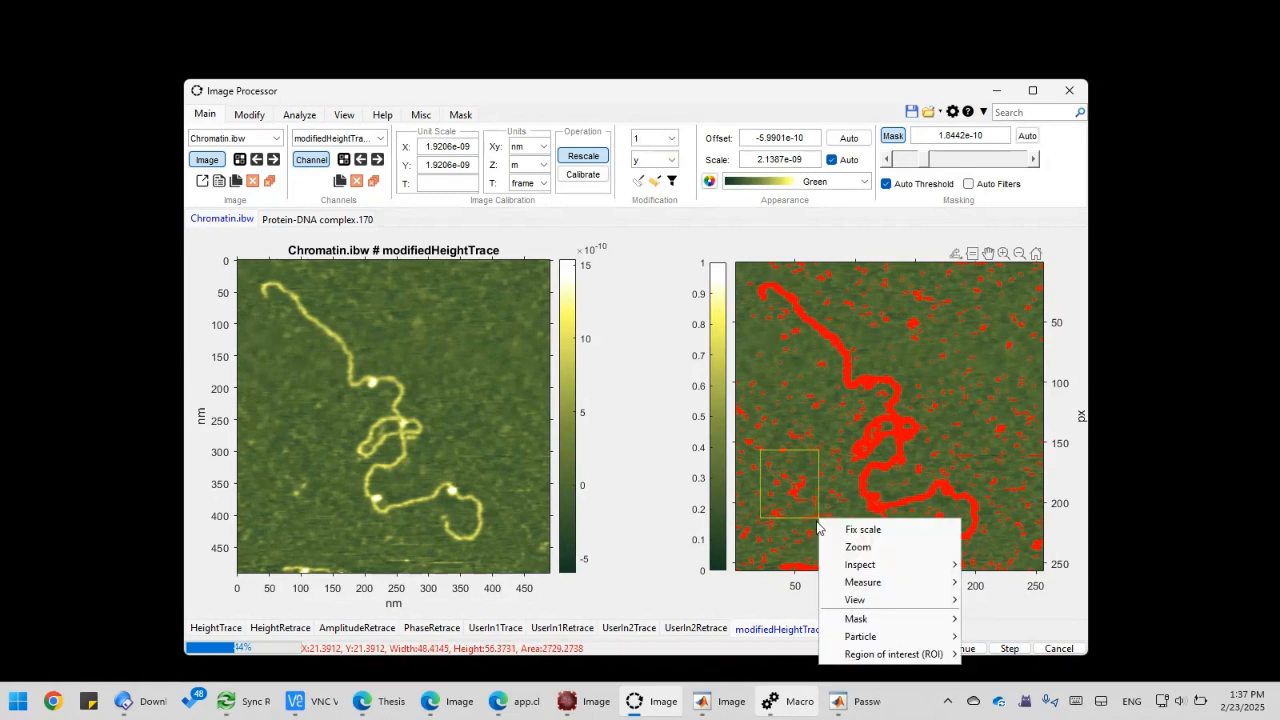
pyautogui.moveTo(880, 617)
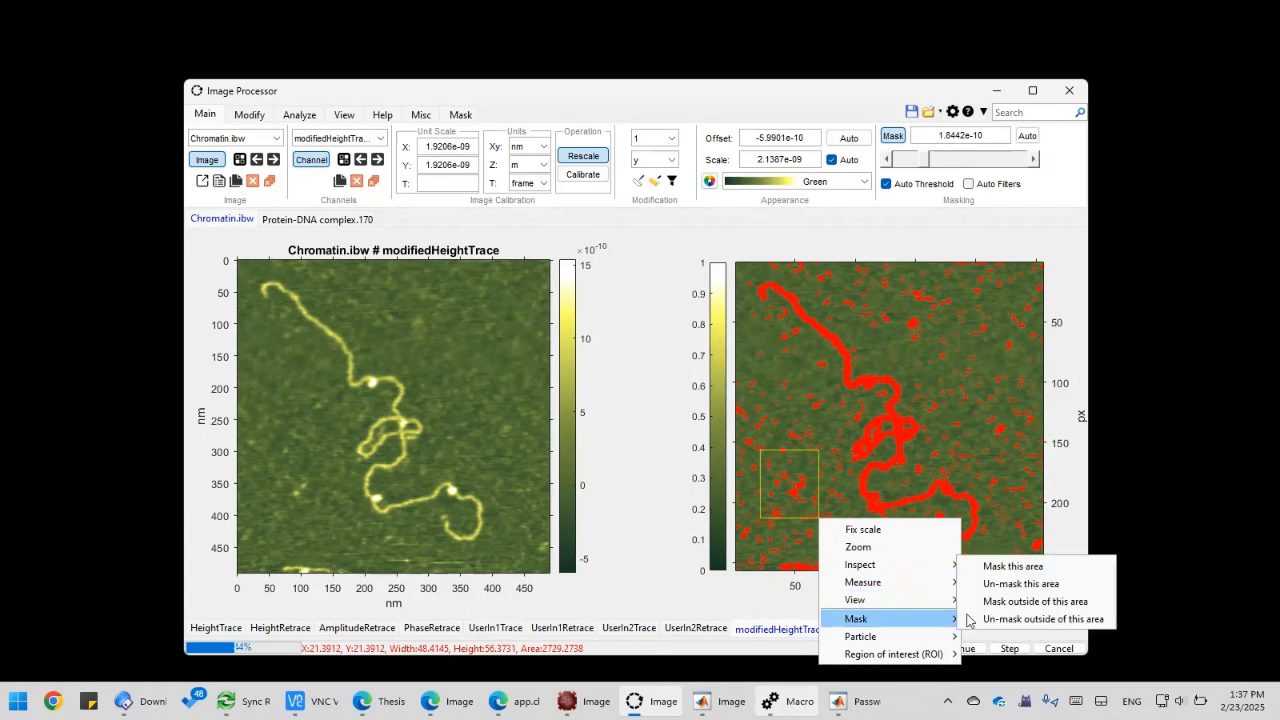
pyautogui.click(1019, 587)
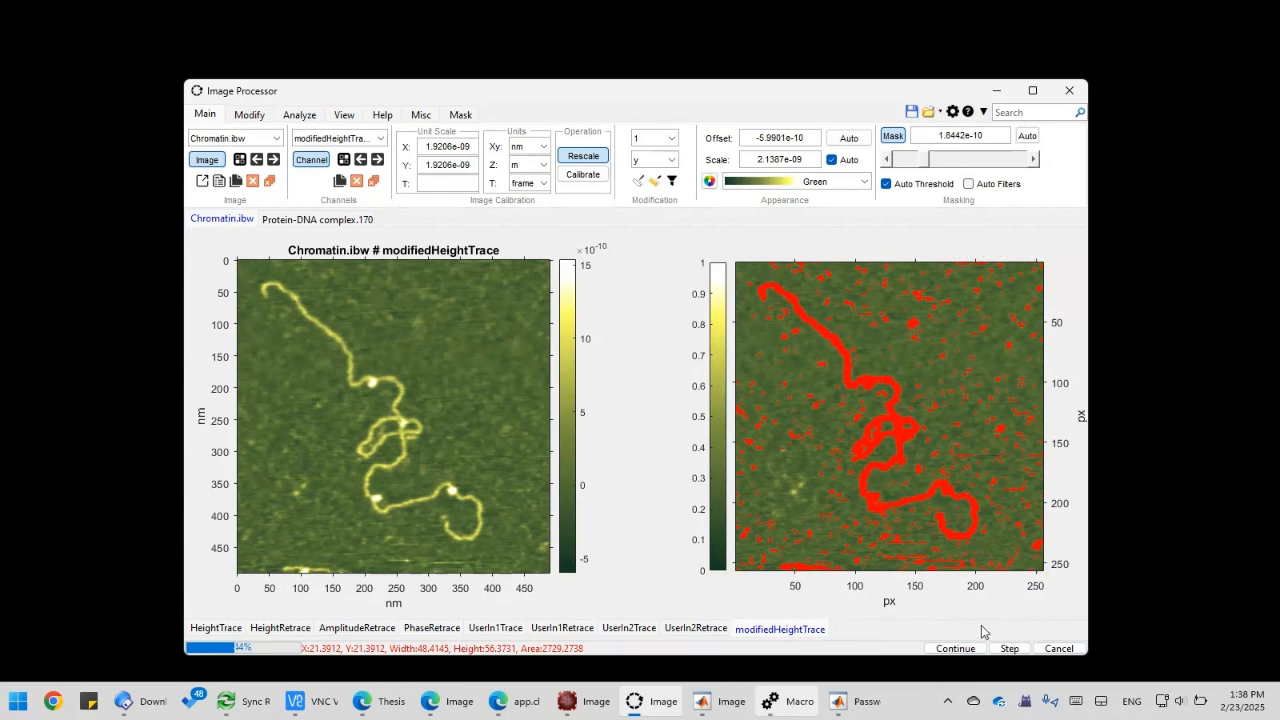
pyautogui.click(952, 648)
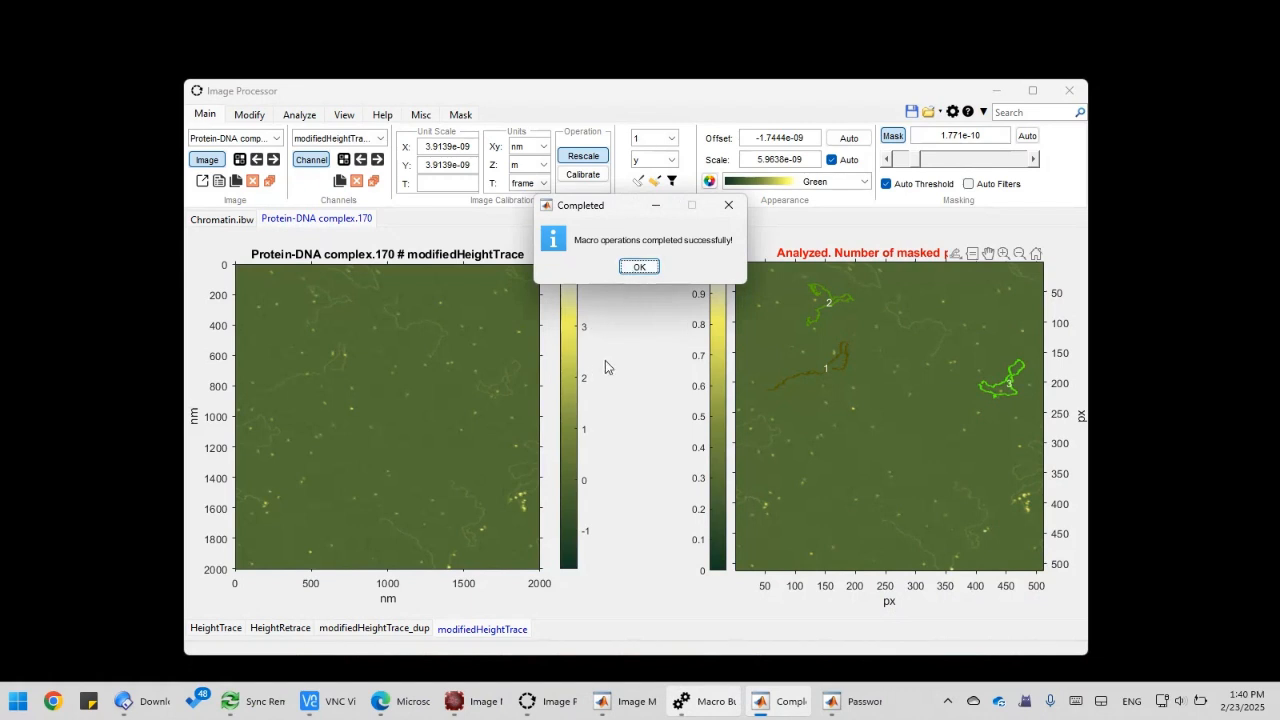
pyautogui.press('Return')
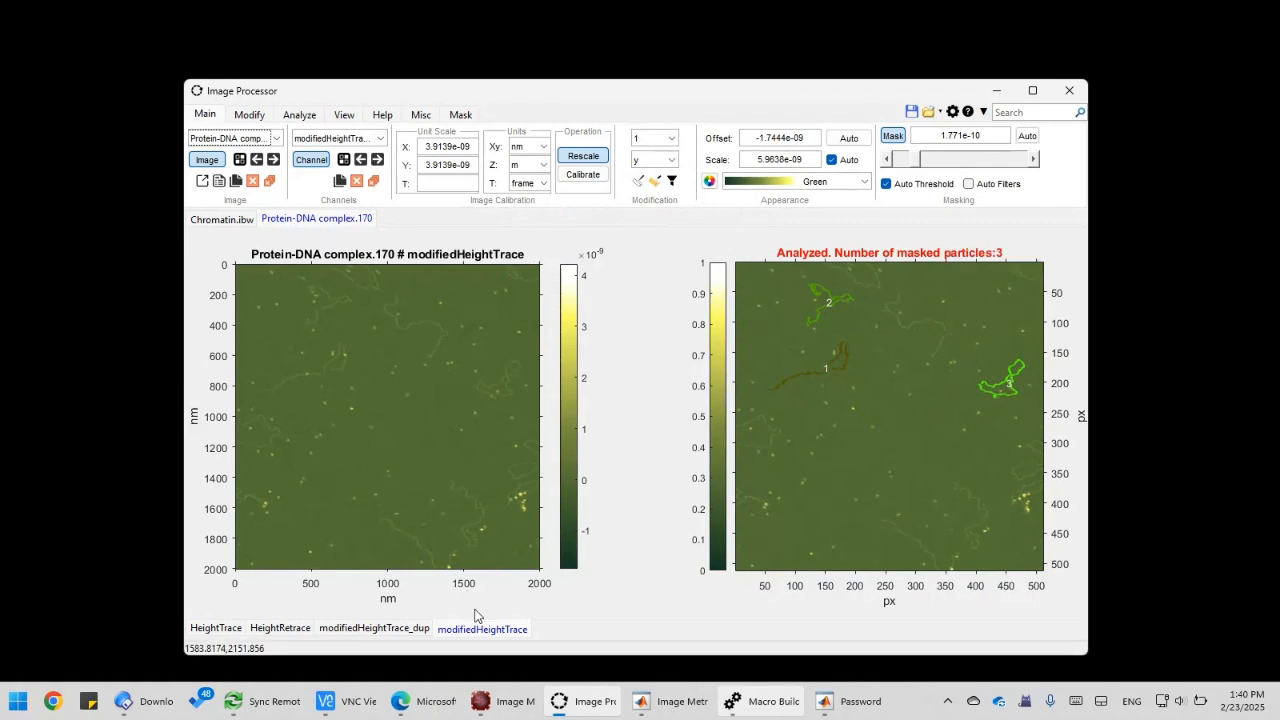
# Automatically adjust the colour offset of the modifiedHeightTrace_dup and modifiedHeightTrace channels of Protein-DNA complex.170
pyautogui.click(395, 630)
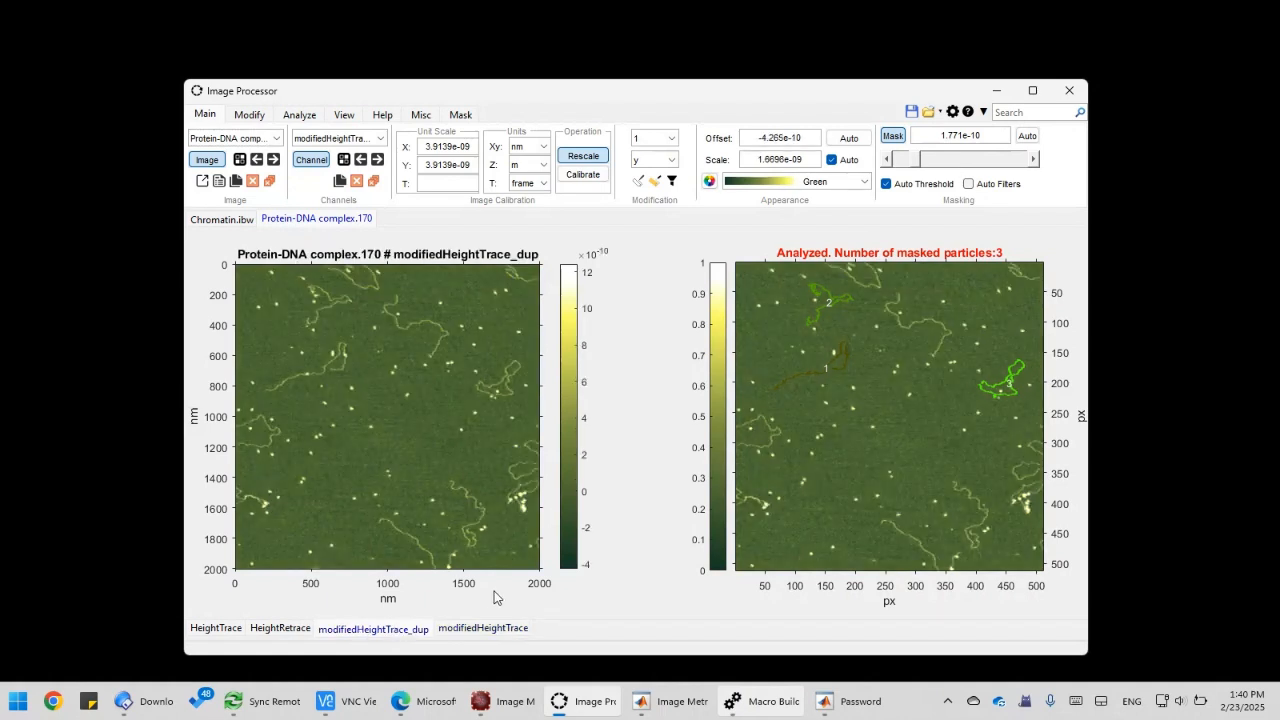
pyautogui.click(848, 140)
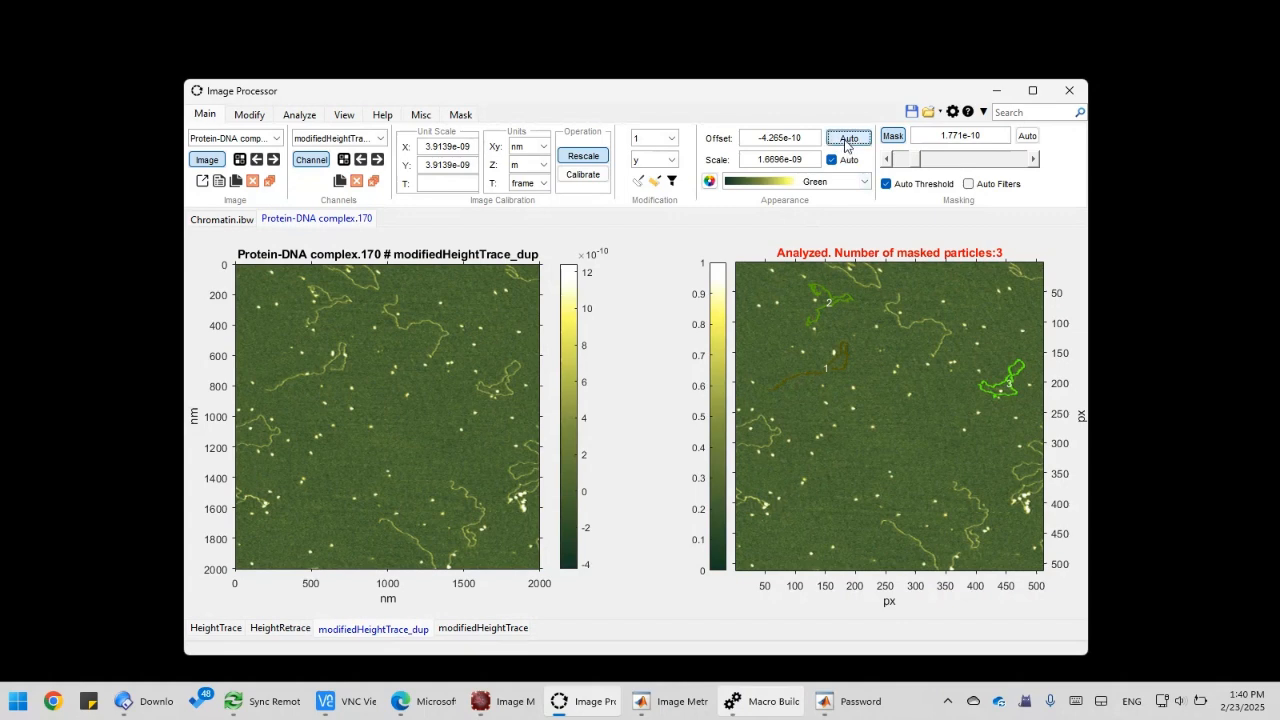
pyautogui.click(473, 630)
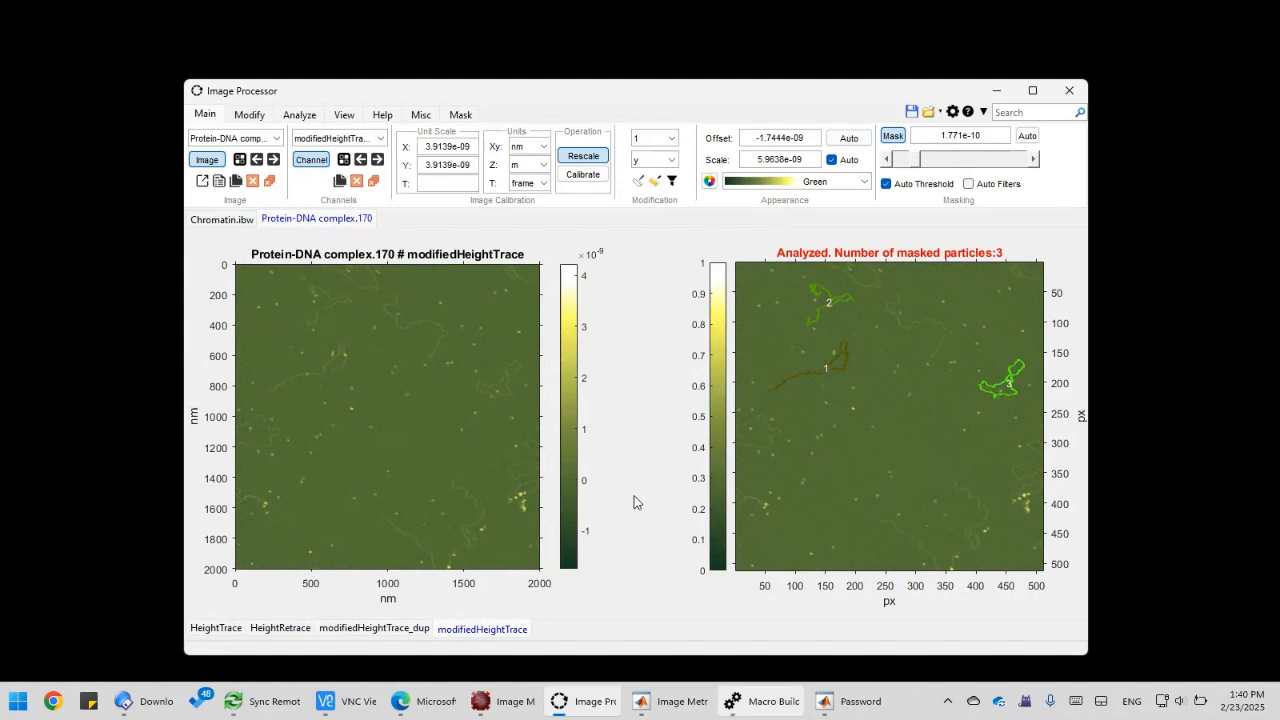
pyautogui.click(847, 140)
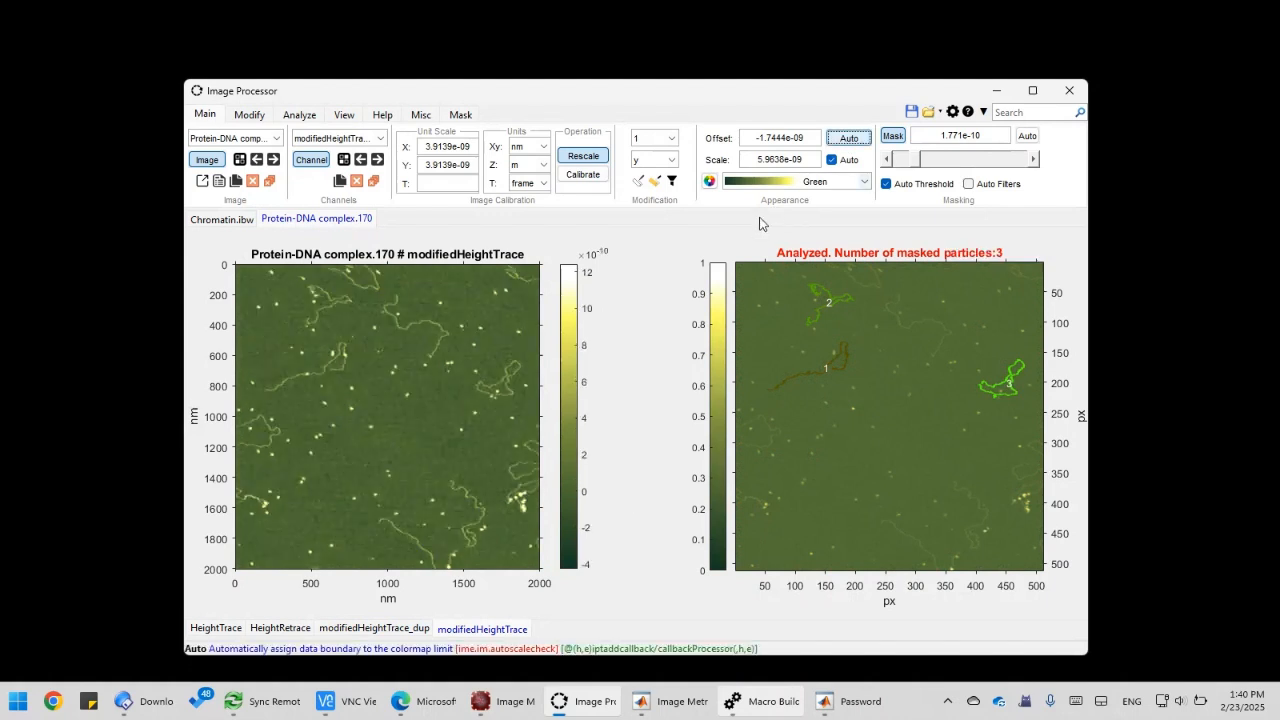
# Compare the modifiedHeightTrace_dup channel with the macro-generated modifiedHeightTrace channel of Protein-DNA complex.170
pyautogui.click(400, 634)
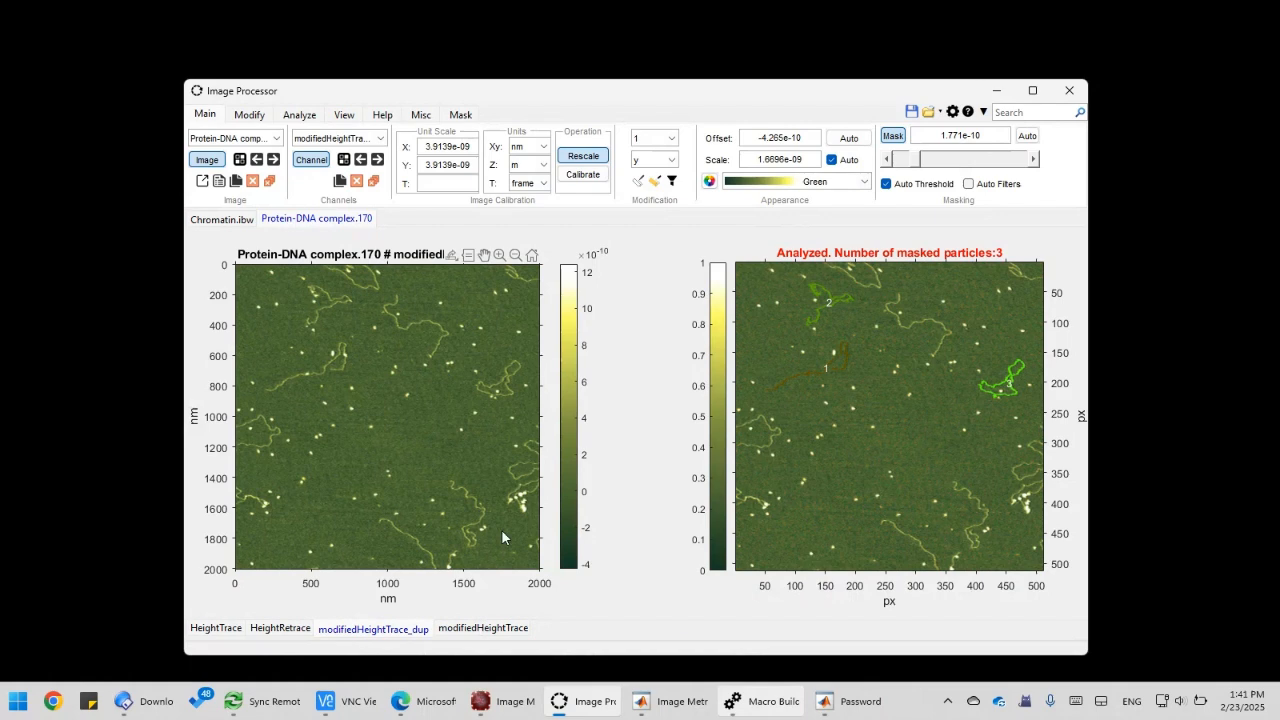
pyautogui.click(476, 630)
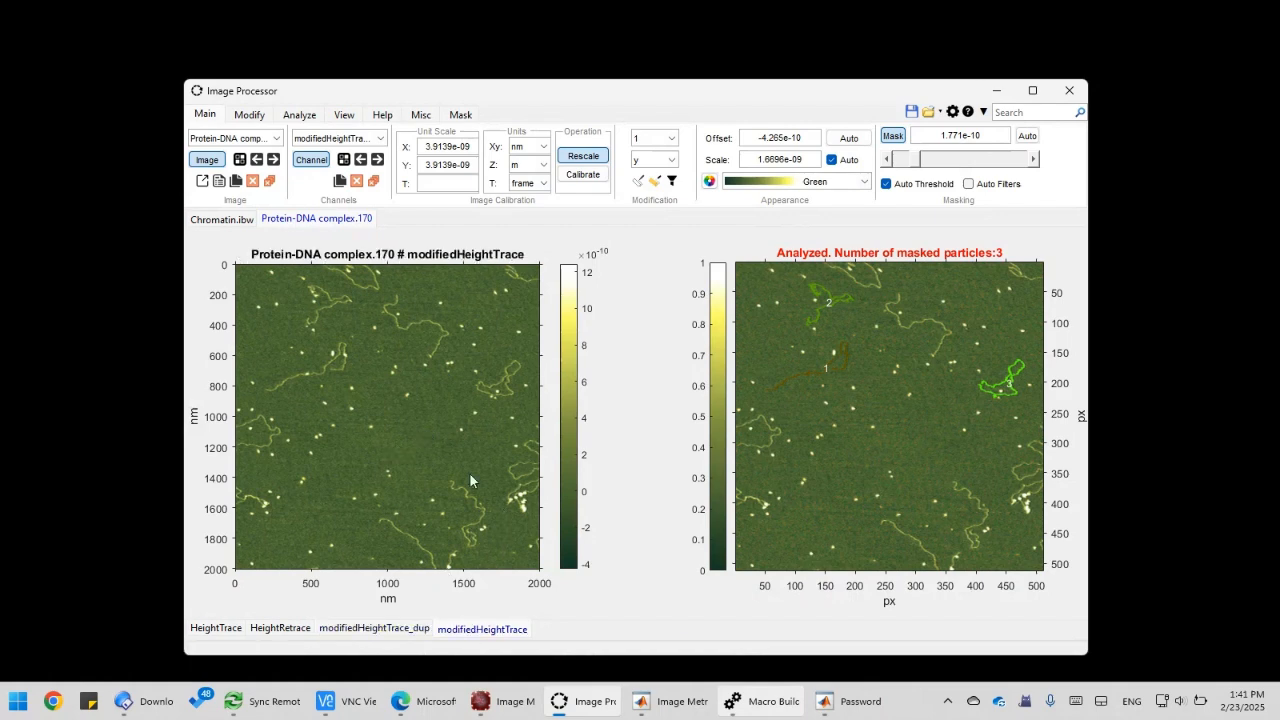
pyautogui.click(420, 439)
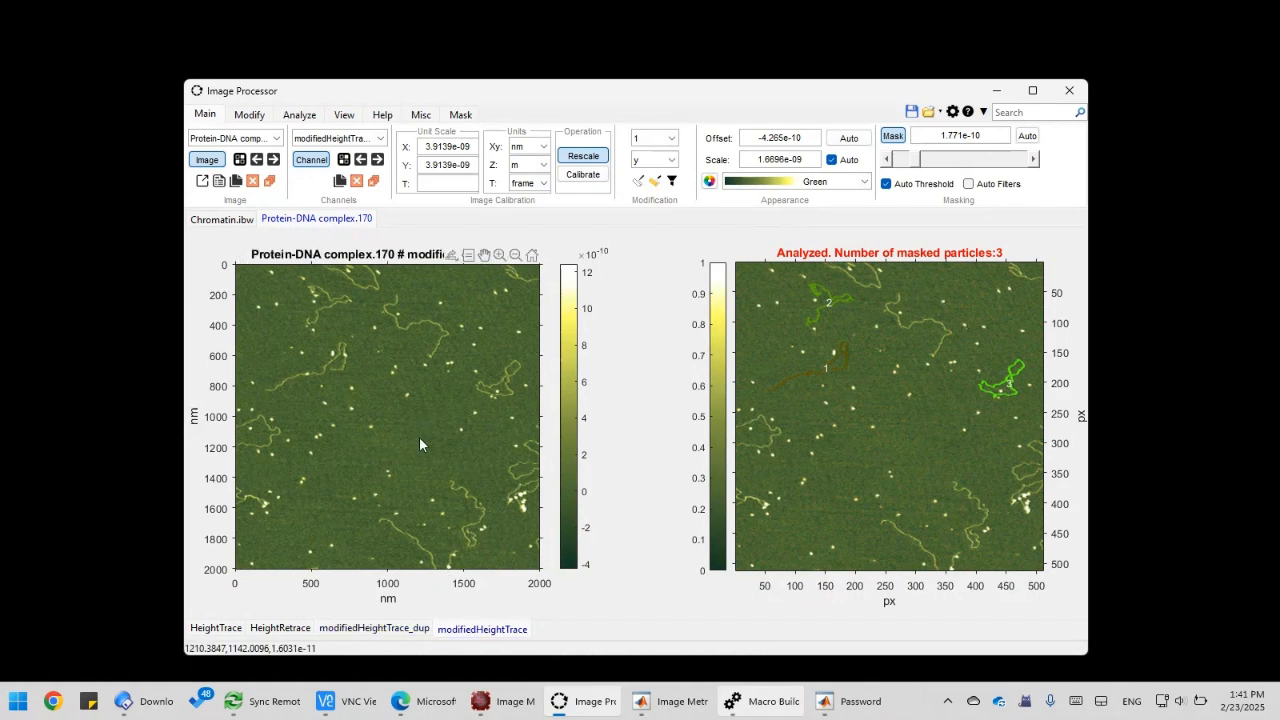